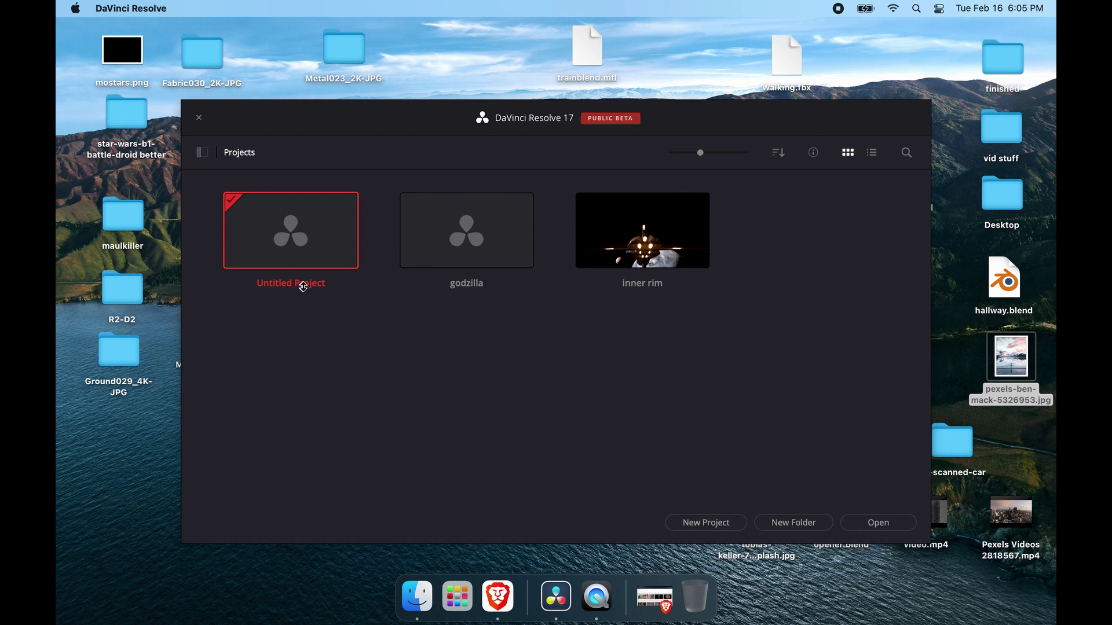
Open the Untitled Project on the Fusion page and slide the Resolve window right to reveal the desktop
double_click(302, 238)
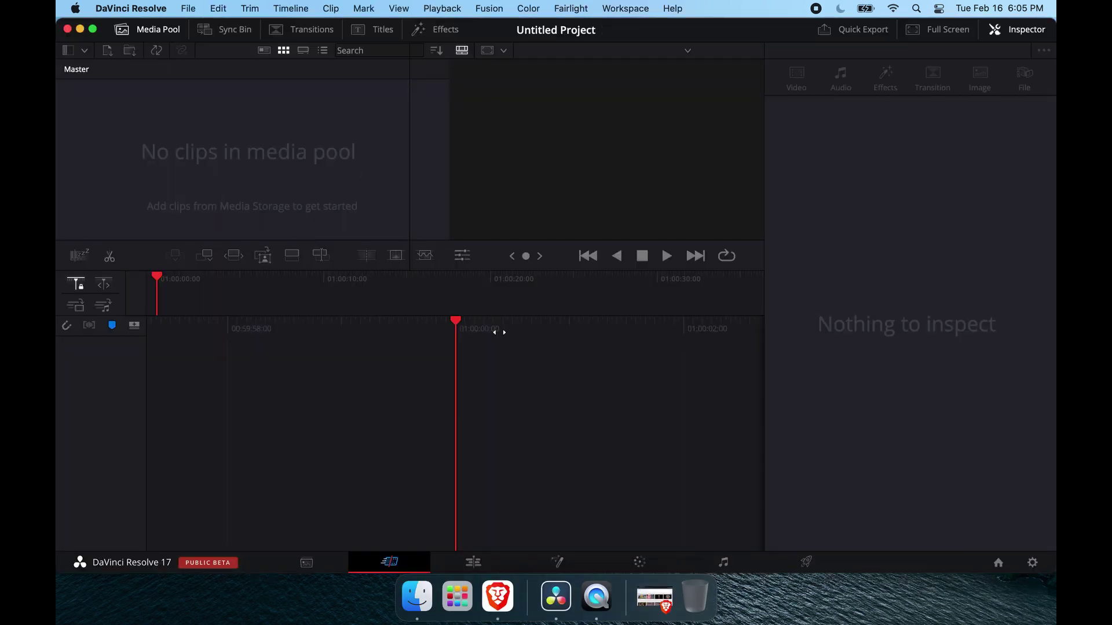
click(558, 564)
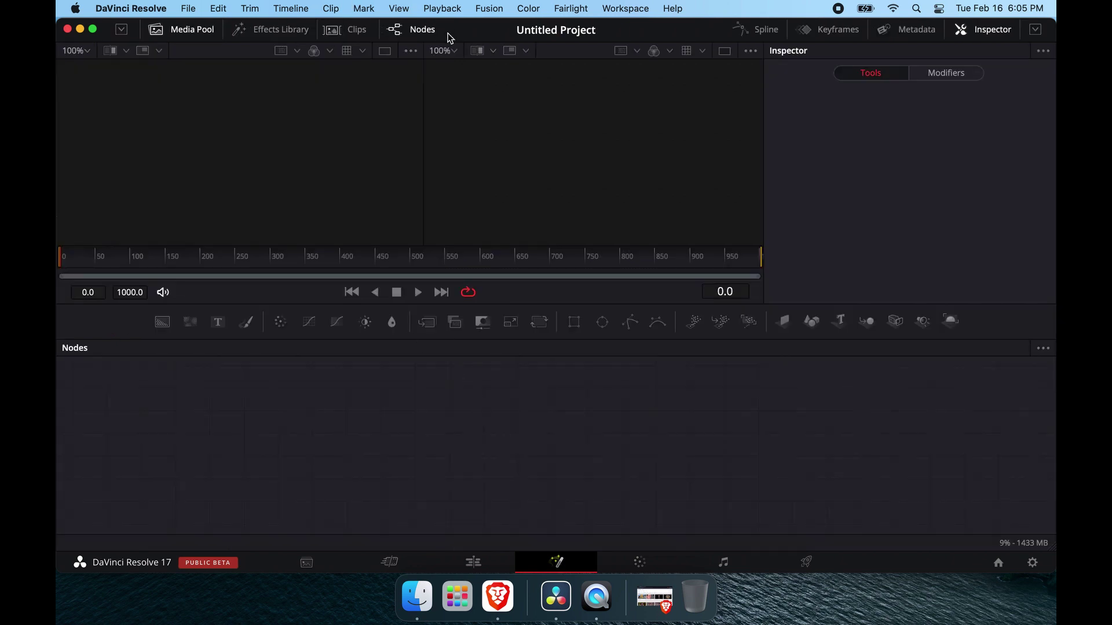
drag(478, 34, 991, 7)
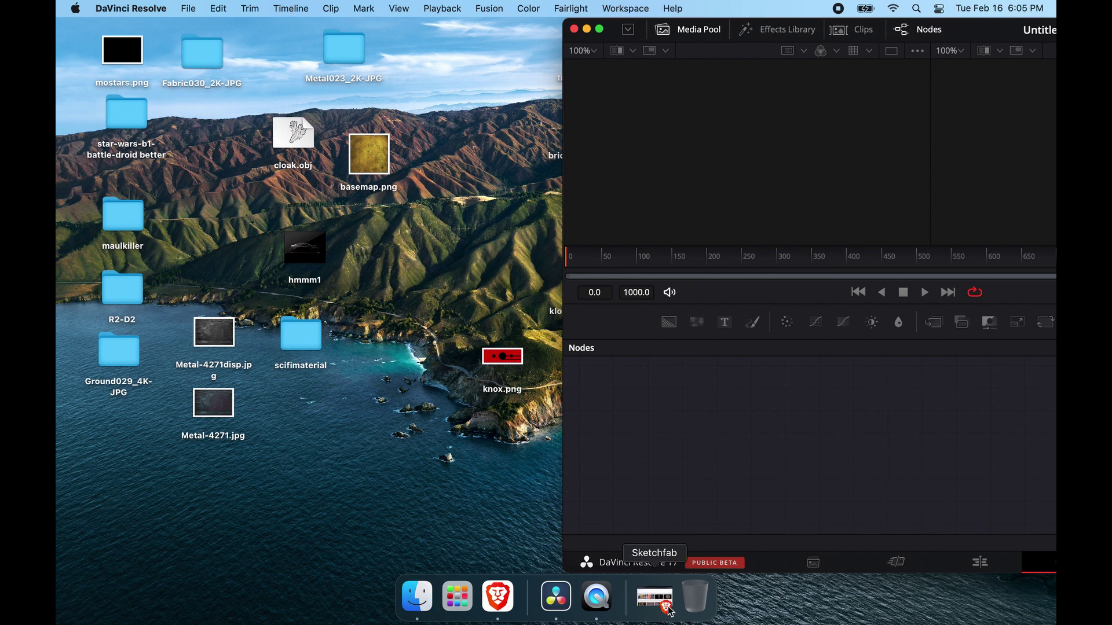
Refine the Sketchfab search to '3d scan car', browse the results, then minimize the browser
click(654, 596)
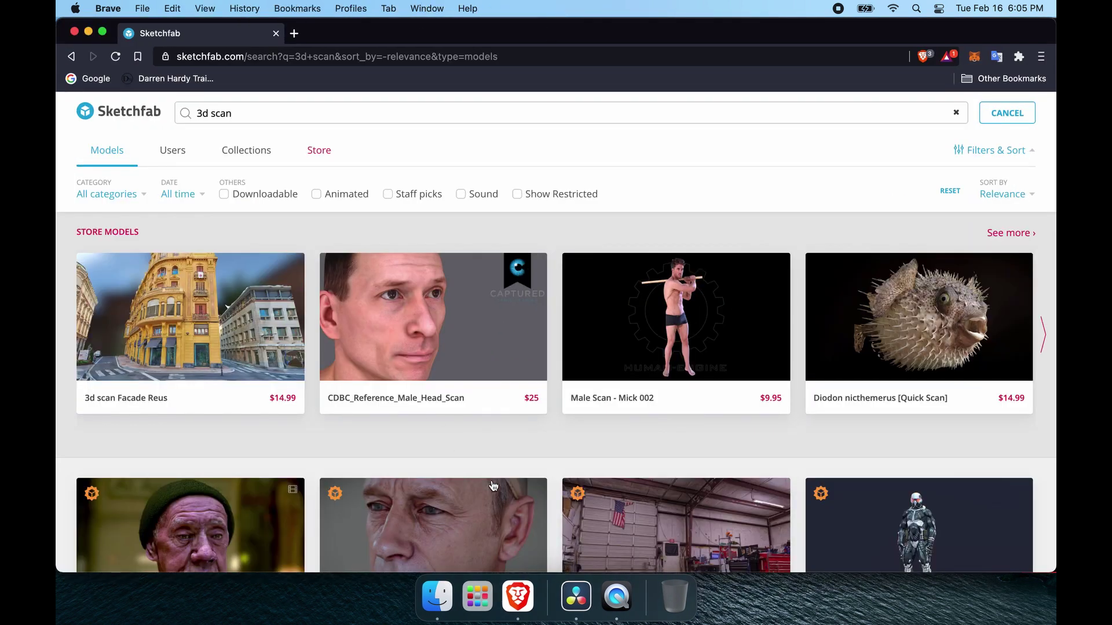
scroll(454, 279, down, 10)
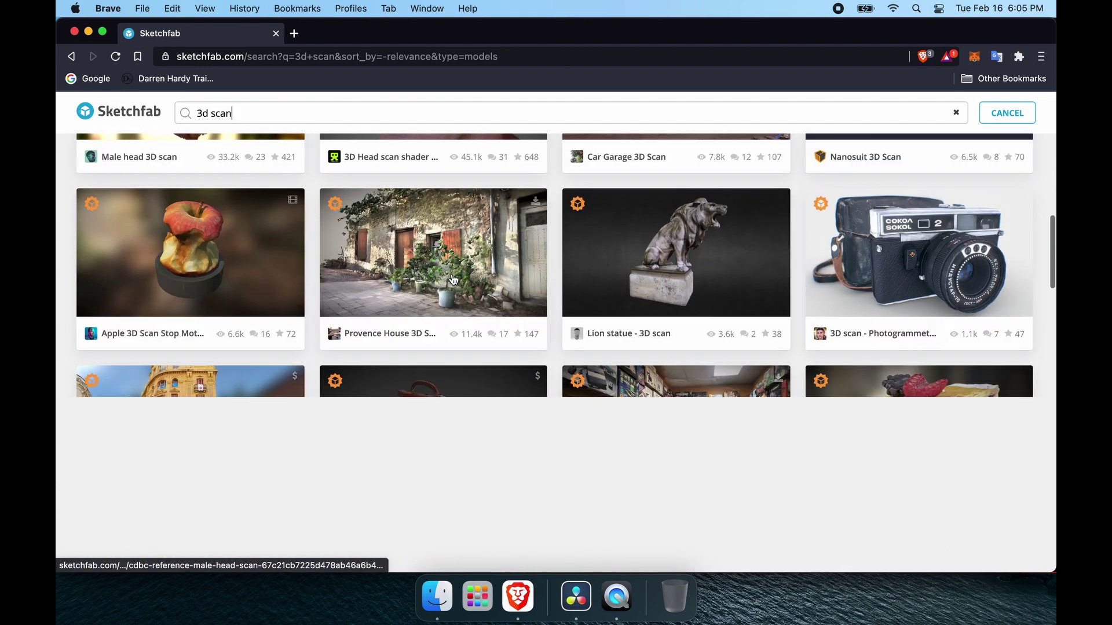
scroll(452, 279, up, 10)
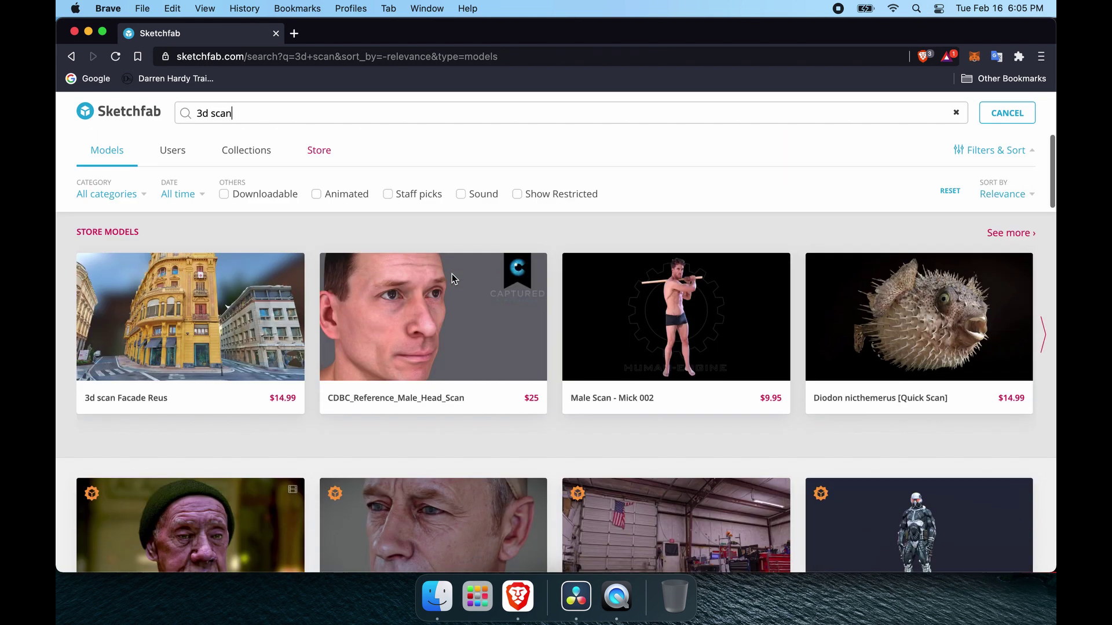
click(246, 113)
text(car)
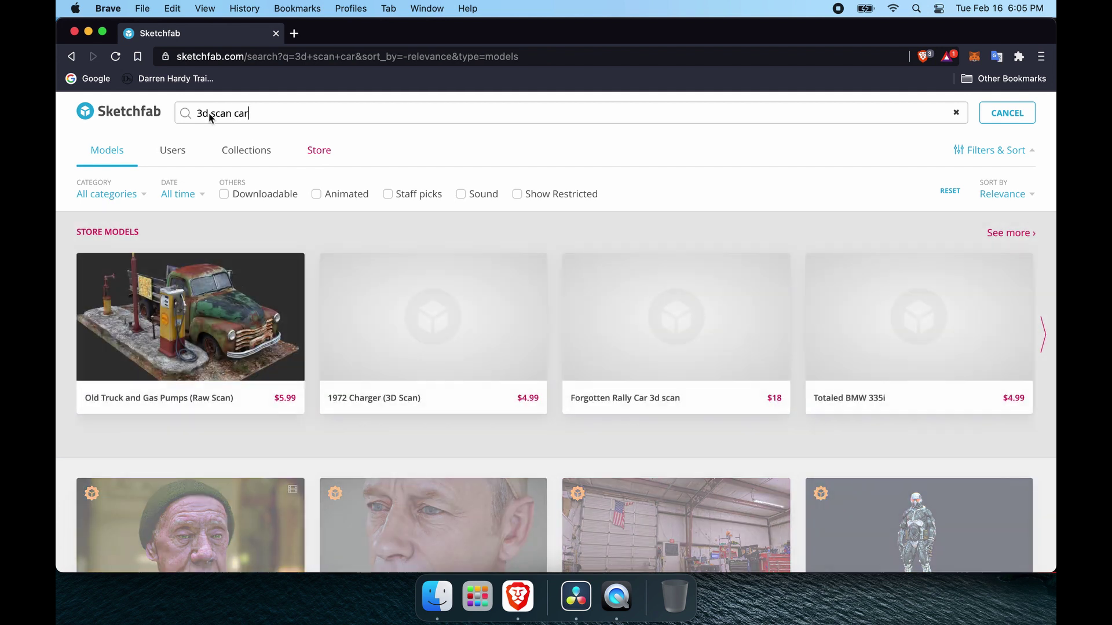
scroll(506, 255, down, 5)
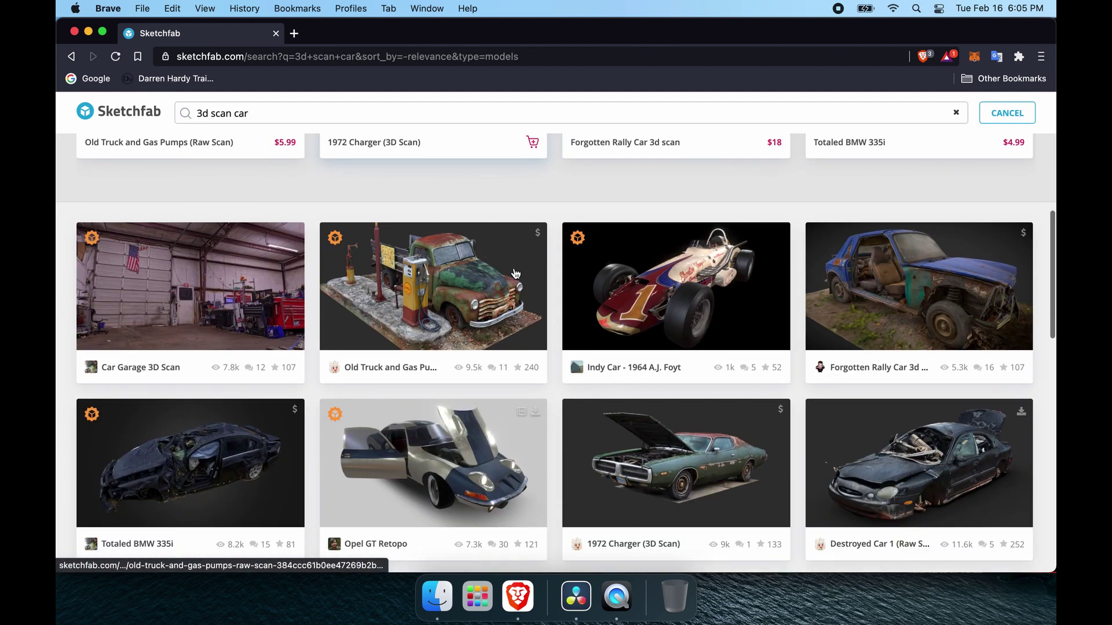
scroll(699, 443, down, 6)
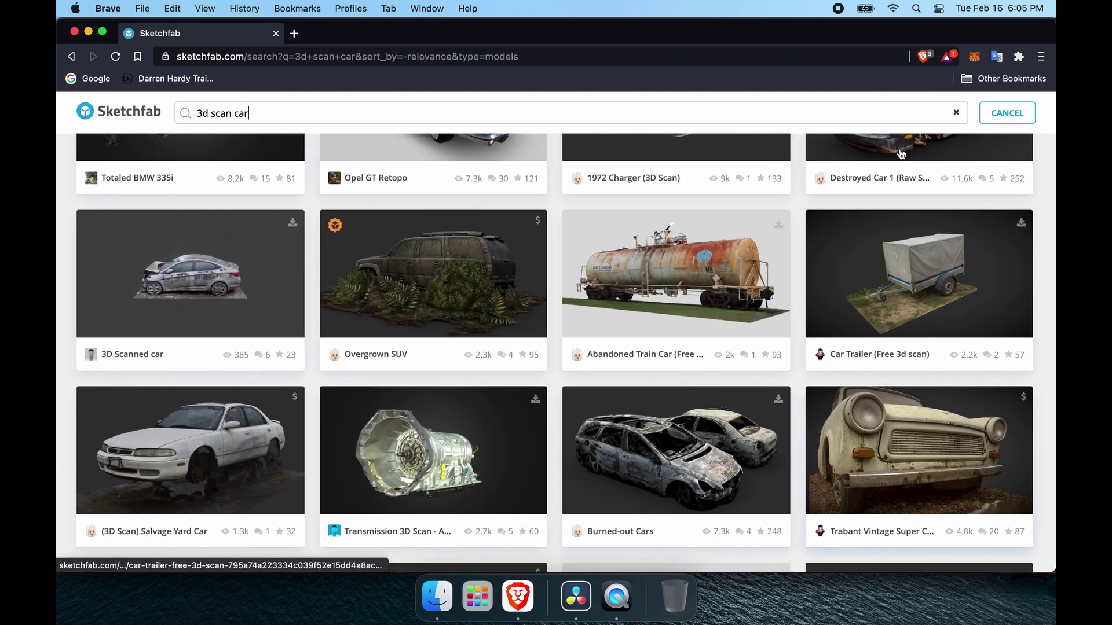
scroll(206, 429, down, 5)
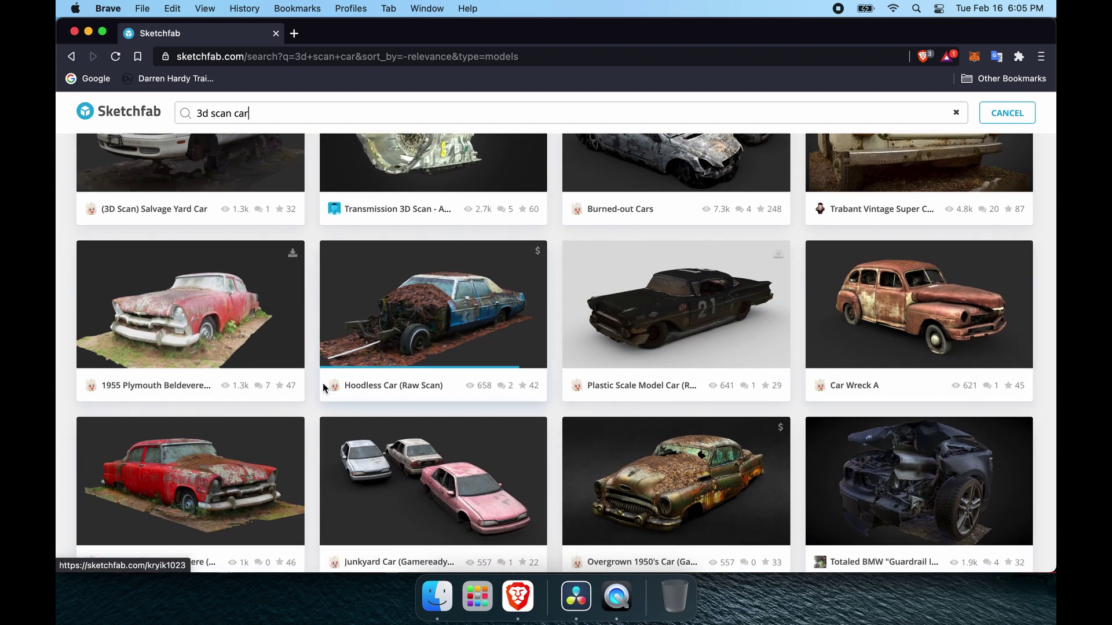
click(89, 32)
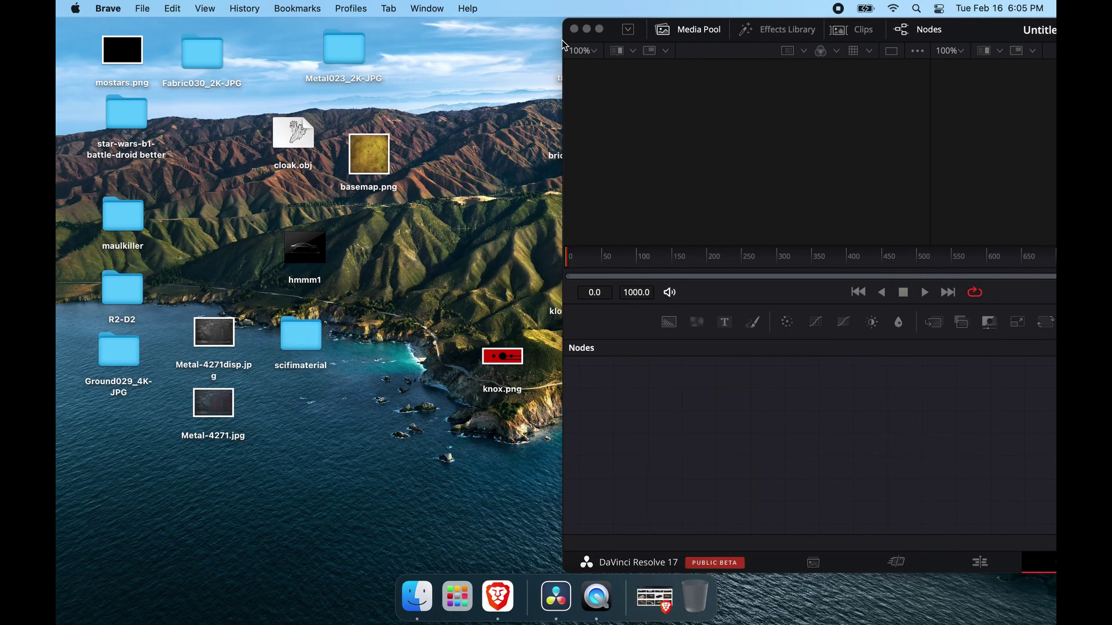
Rearrange the Resolve window and move the 3d-scanned-car folder to the desktop's left side
double_click(927, 41)
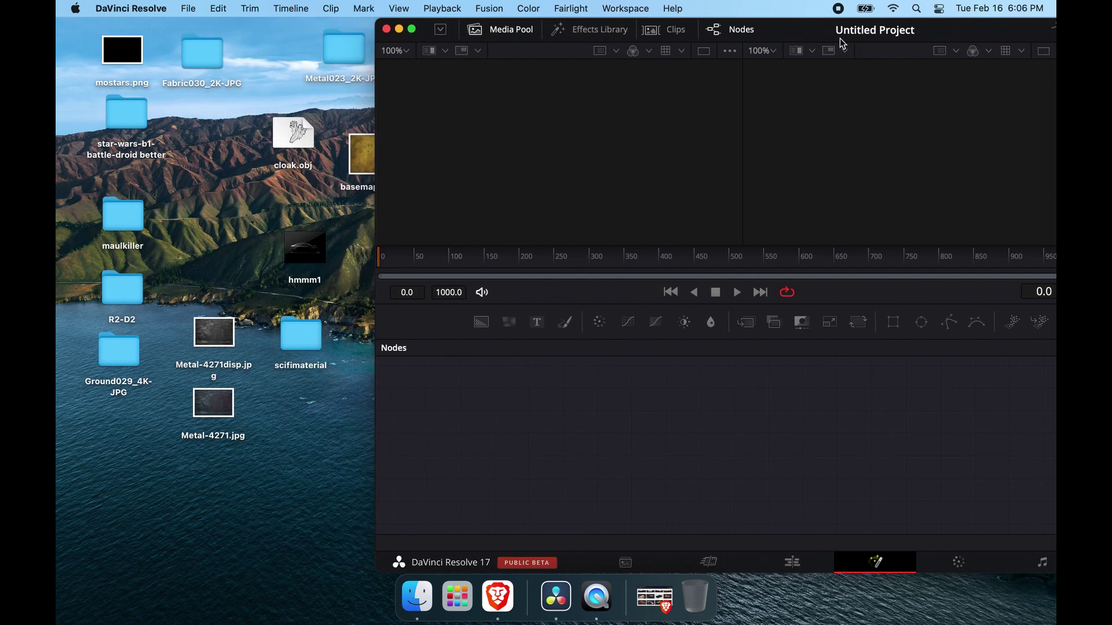
drag(840, 38, 718, 624)
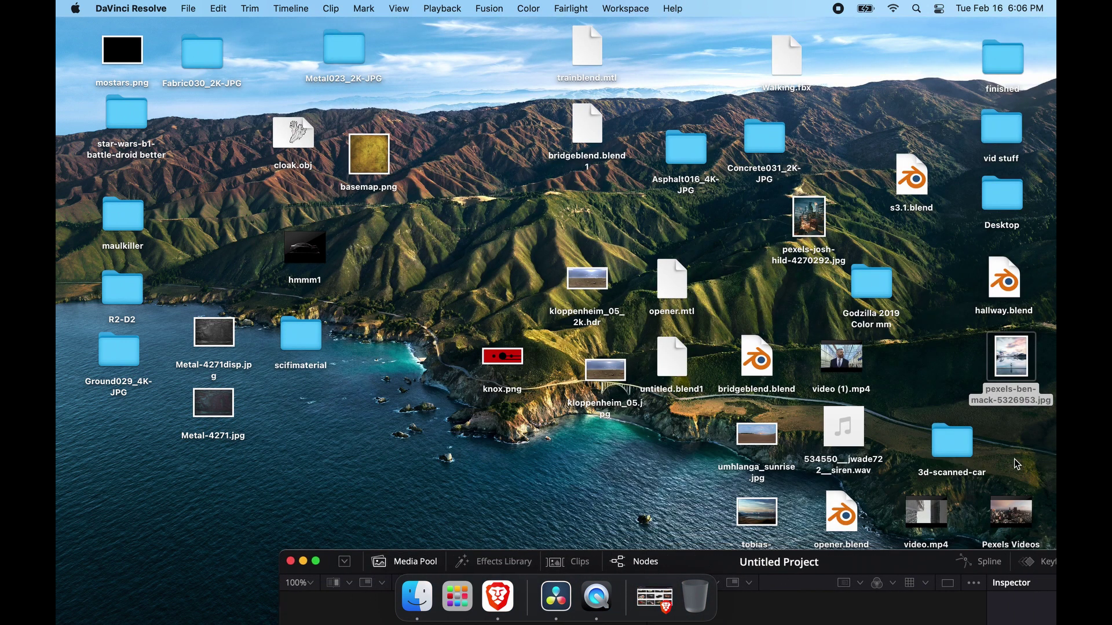
drag(959, 455, 228, 225)
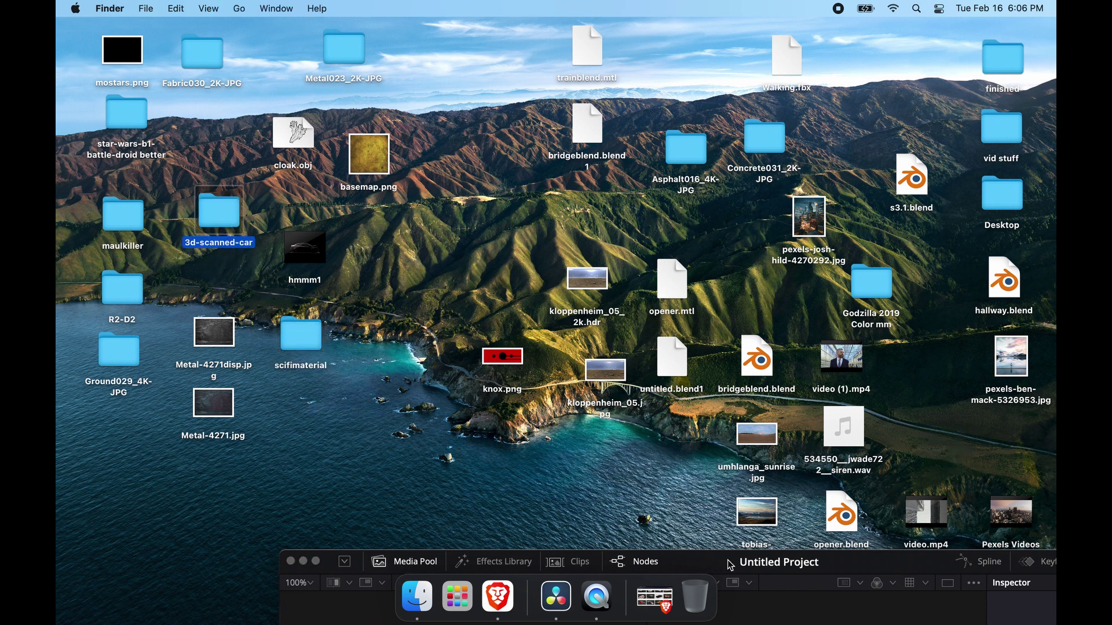
drag(731, 566, 751, 33)
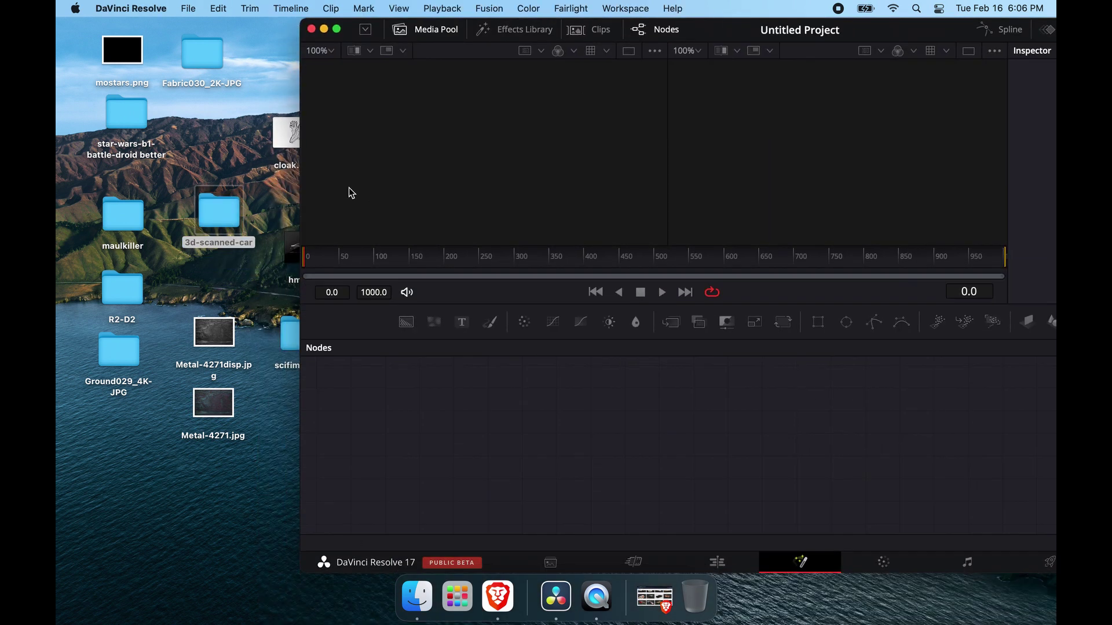
Drag verna2CleanedLow.obj from 3d-scanned-car/source into the Fusion node graph
double_click(233, 203)
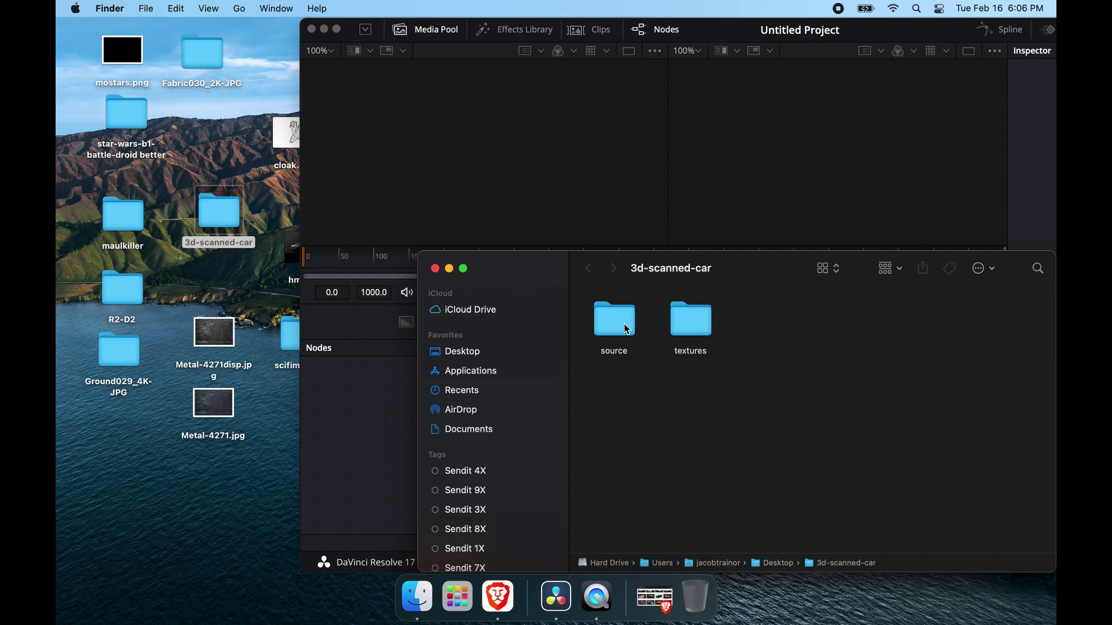
double_click(627, 329)
drag(693, 334, 365, 425)
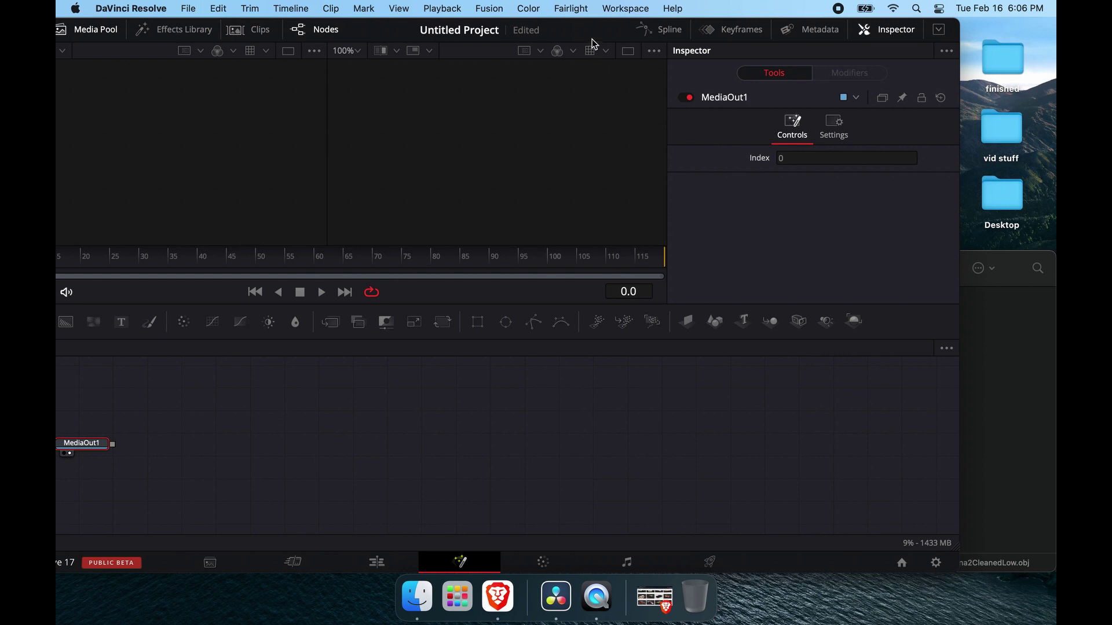
Chain FBXMesh3D1 through new Merge 3D and Renderer 3D nodes into MediaOut1
drag(592, 39, 690, 37)
drag(192, 444, 591, 444)
drag(130, 446, 195, 448)
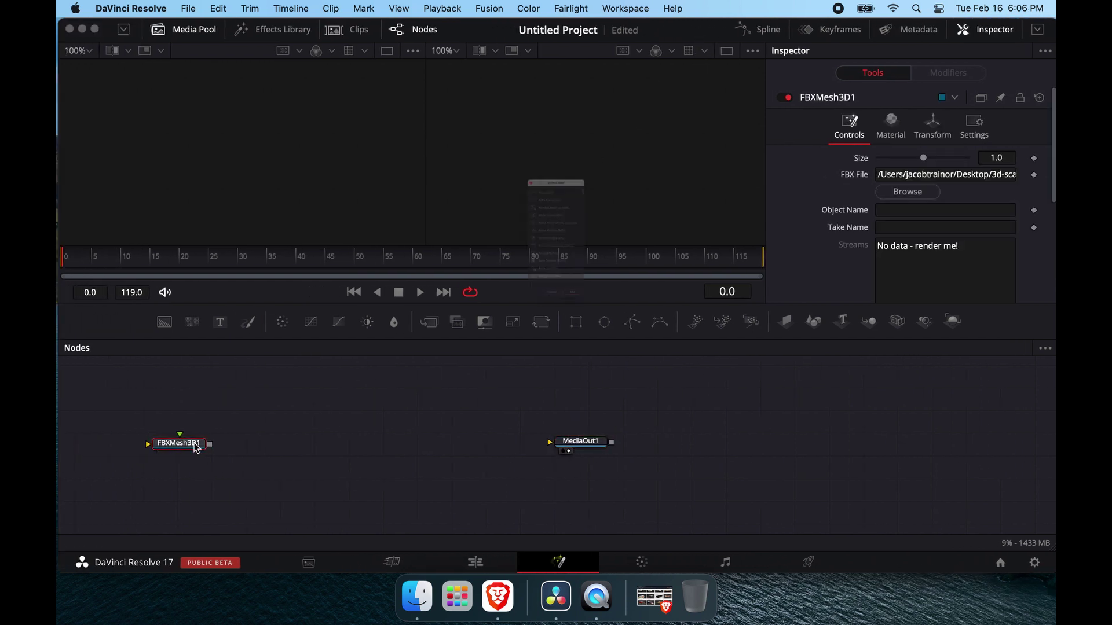
text(merge)
key(Down)
key(Down)
key(Return)
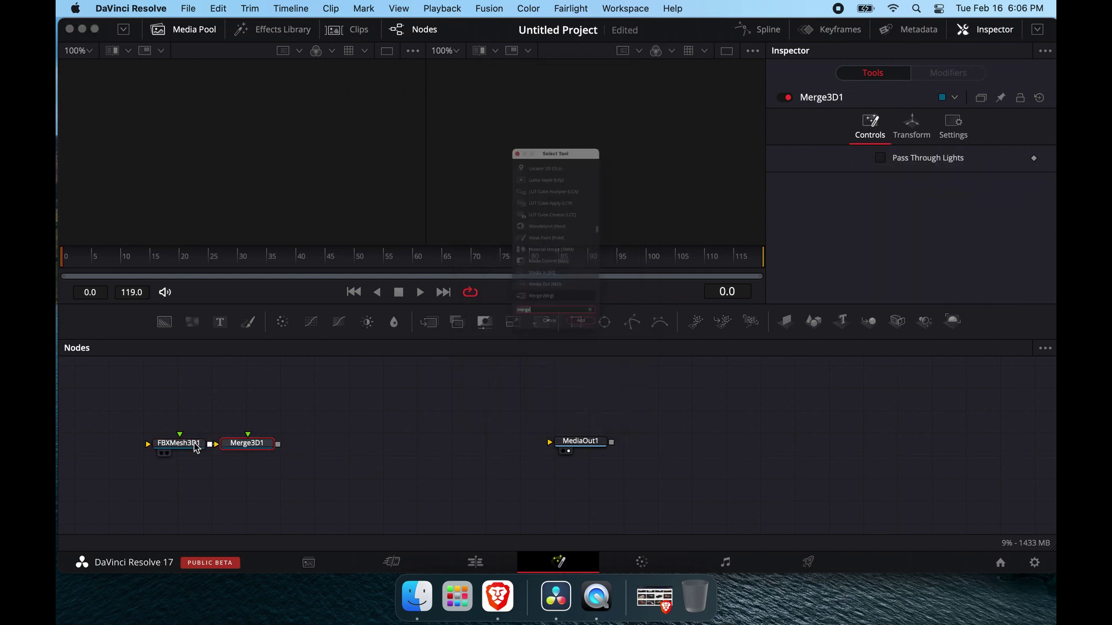
key(shift+space)
text(render)
key(Return)
drag(300, 446, 783, 450)
View the car mesh and shrink it to Size 0.09 and Transform Scale 0.316
scroll(272, 489, left, 5)
drag(348, 452, 235, 463)
click(219, 454)
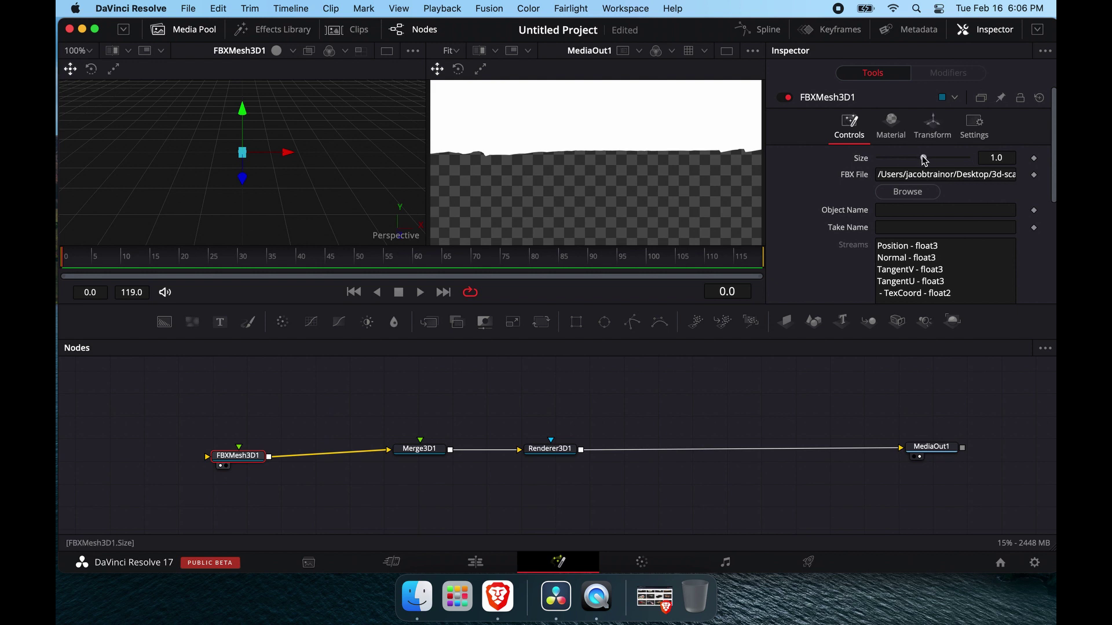
drag(908, 162, 884, 165)
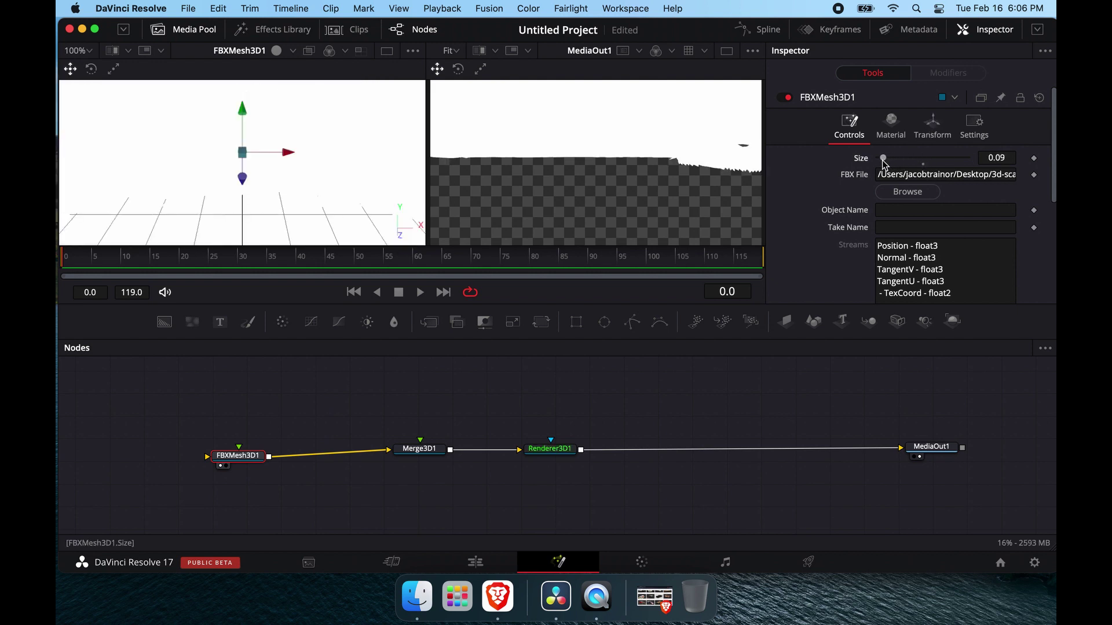
click(932, 129)
scroll(910, 264, down, 5)
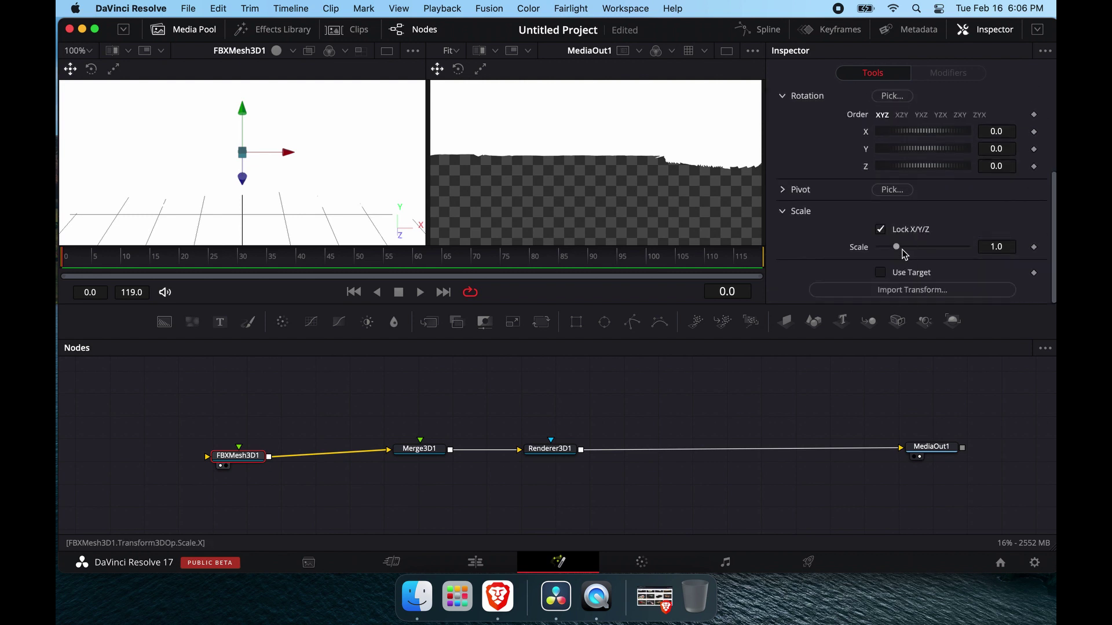
mouse_move(898, 253)
mouse_down()
mouse_move(880, 252)
mouse_move(891, 251)
mouse_up()
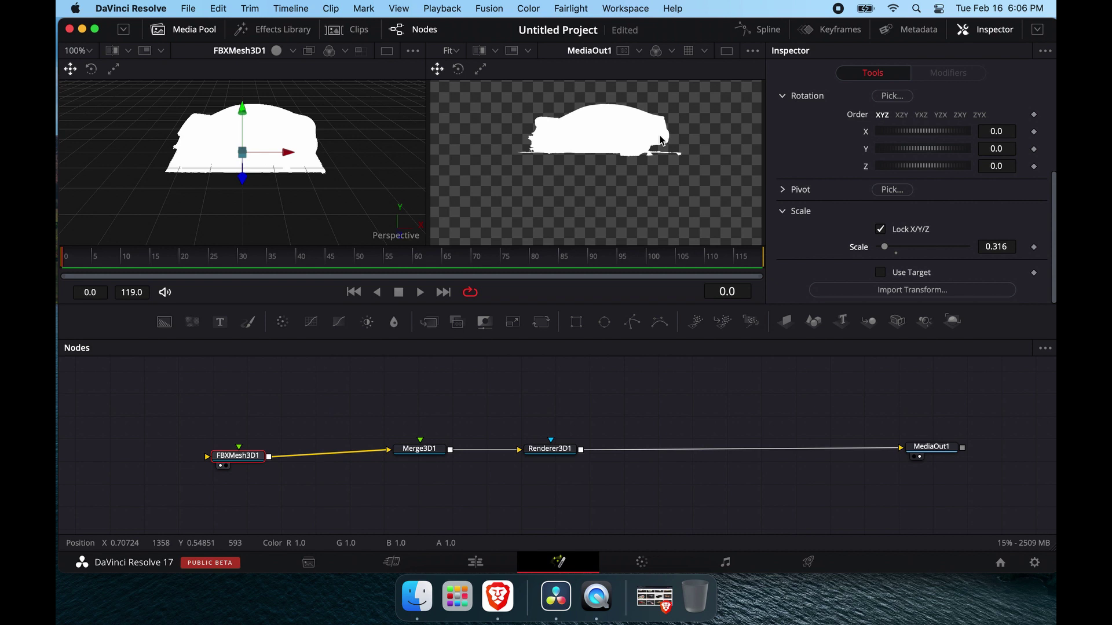
Add a Camera 3D node into Merge3D1, deleting a mistakenly added Renderer3D2
click(419, 449)
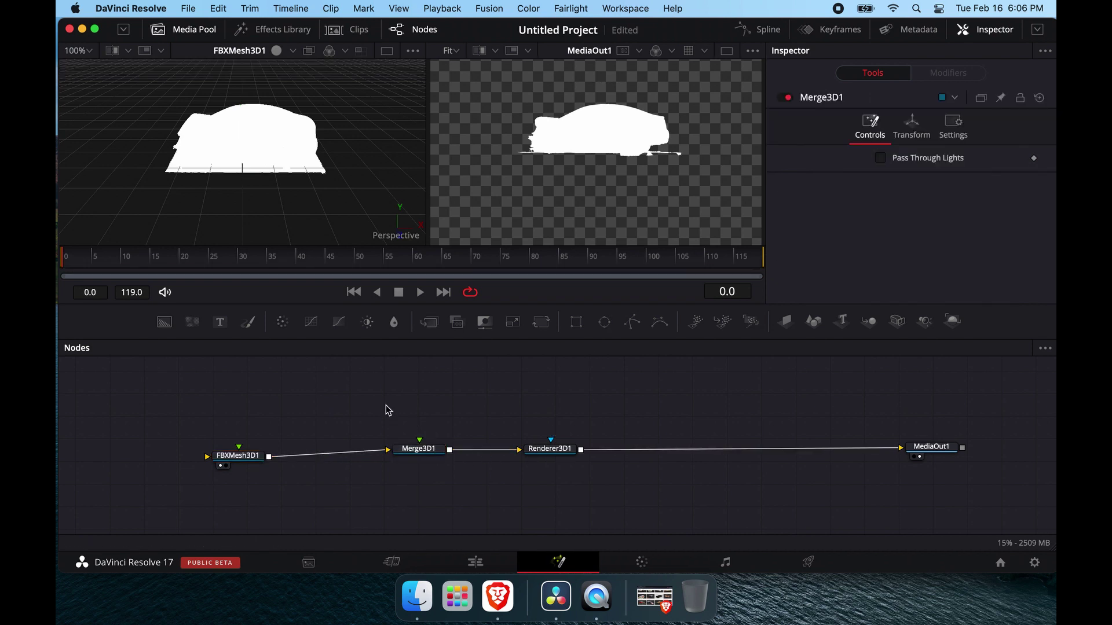
key(shift+space)
text(render)
key(Return)
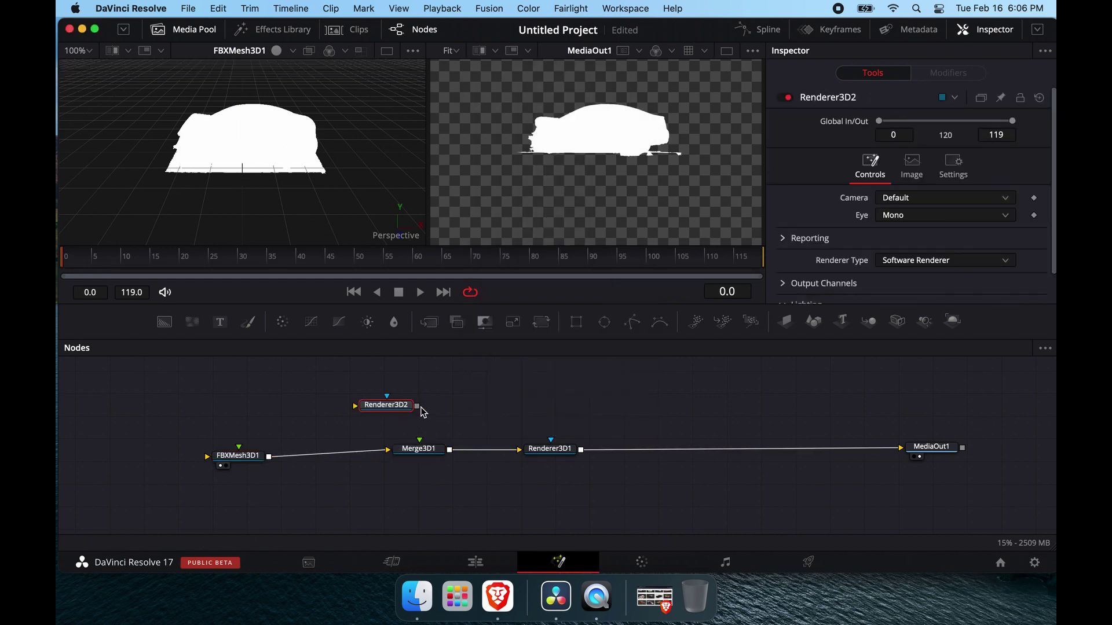
drag(419, 408, 420, 458)
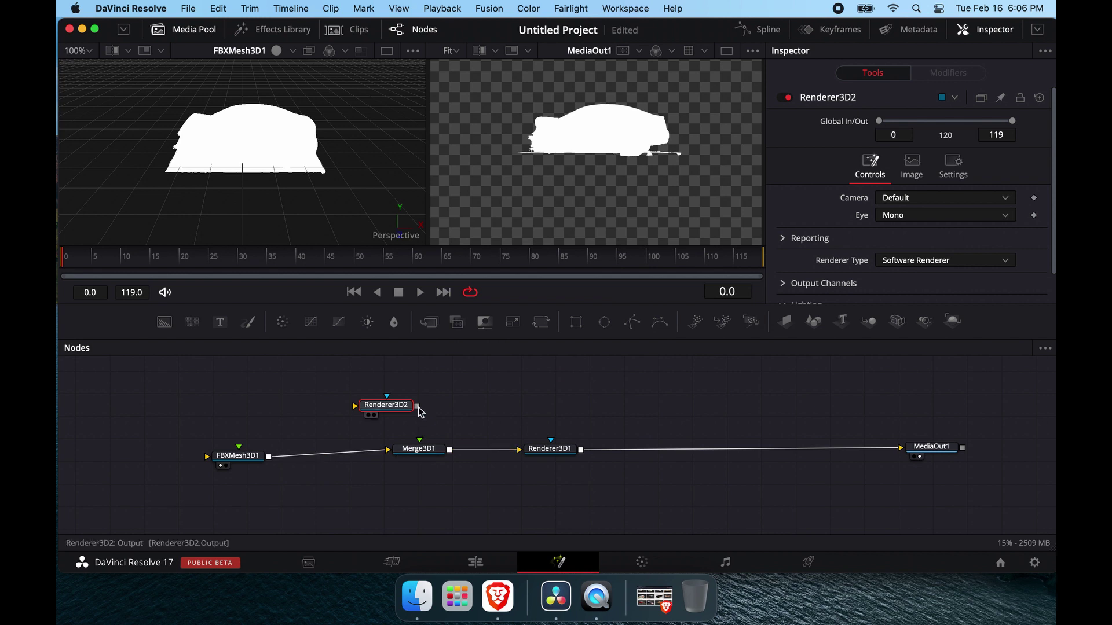
key(Delete)
key(shift+space)
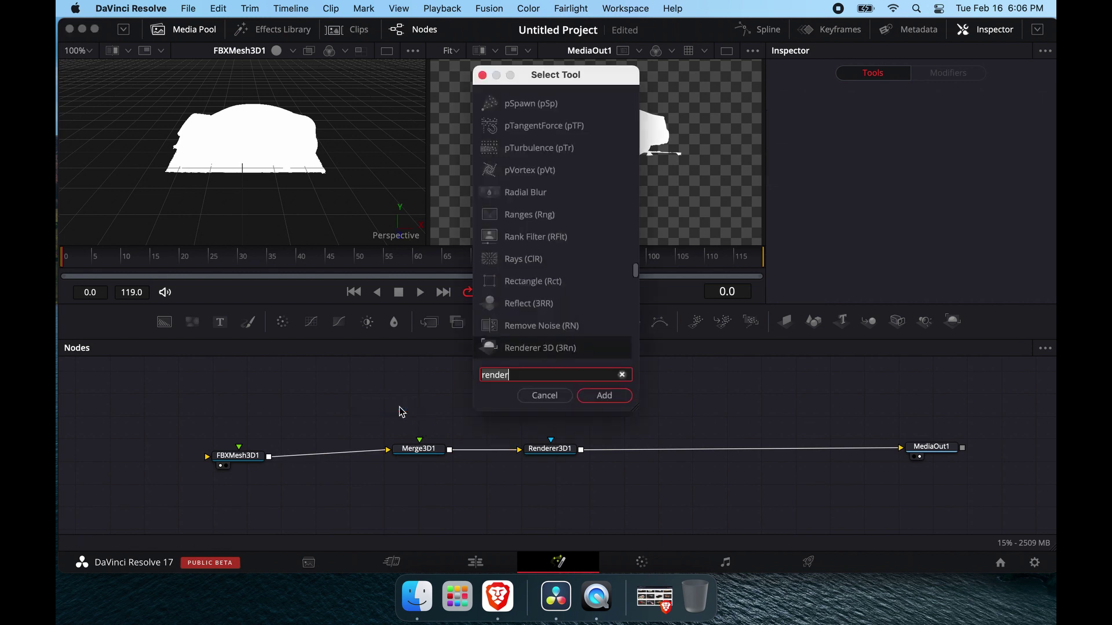
text(camera)
key(Return)
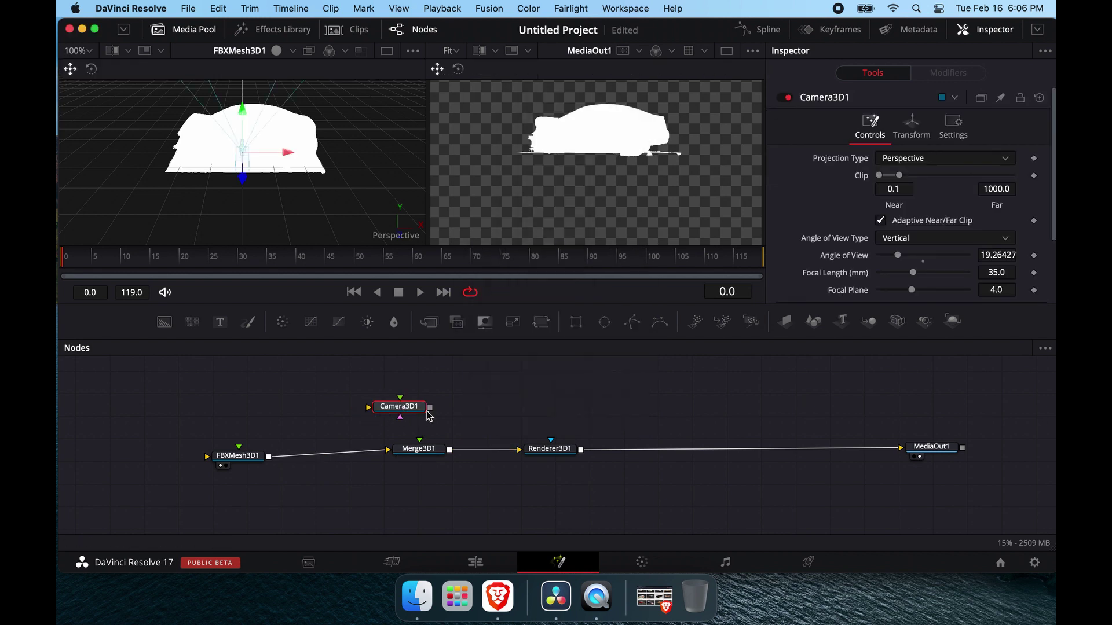
drag(430, 407, 419, 445)
Position the camera and lower its Translation Y to about 0.101 to frame the car
scroll(246, 153, down, 5)
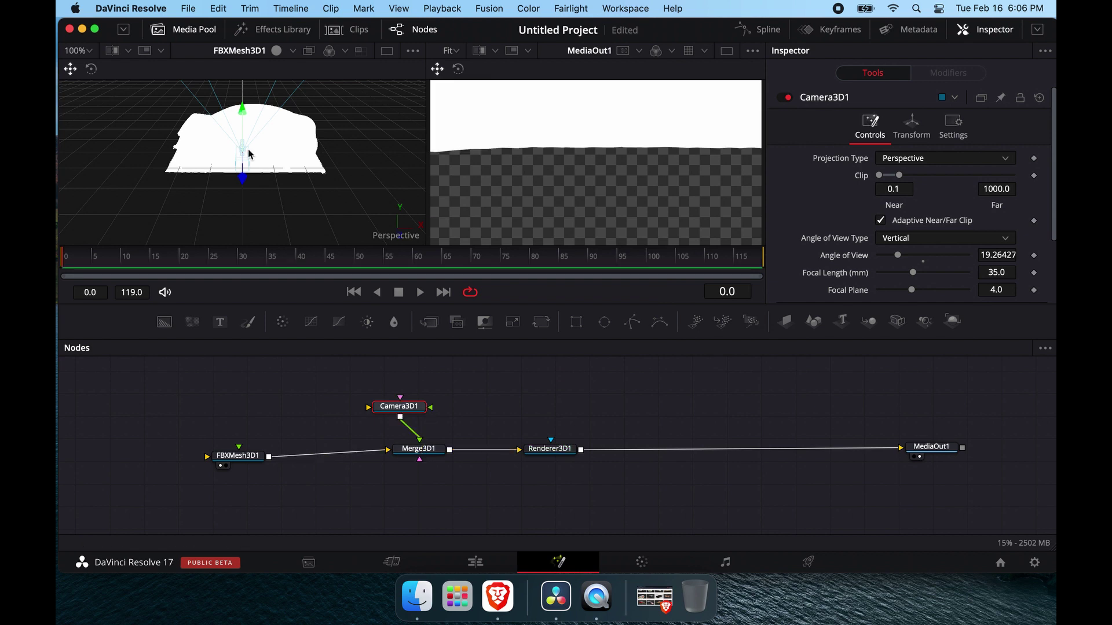
alt+middle_drag(247, 153, 250, 154)
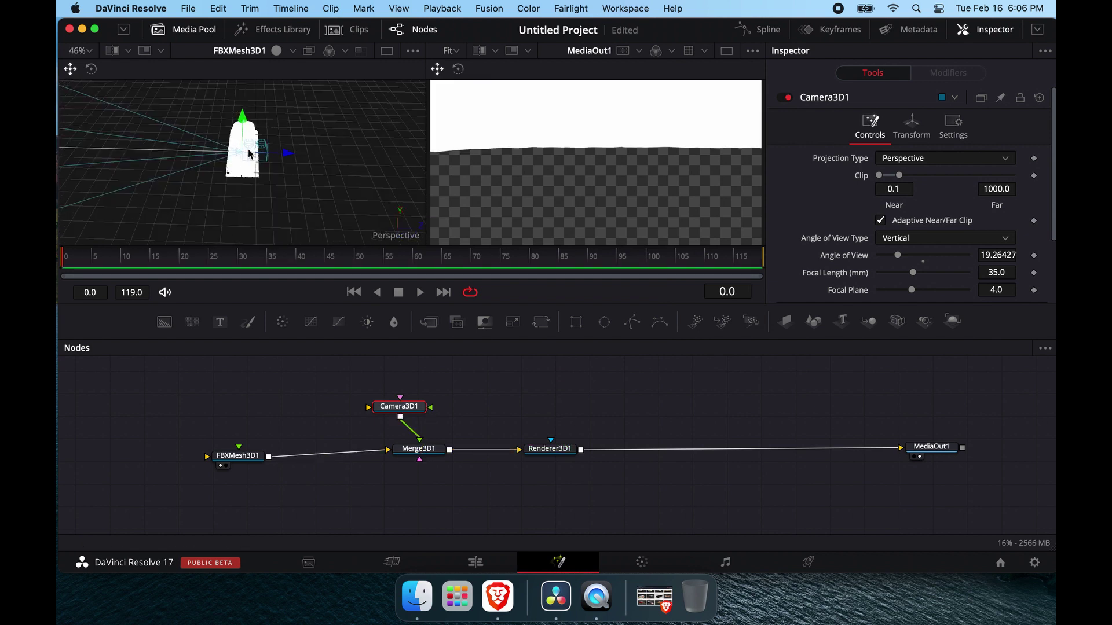
drag(283, 153, 330, 136)
scroll(330, 137, down, 1)
alt+middle_drag(330, 137, 319, 150)
scroll(327, 141, down, 6)
scroll(319, 149, up, 1)
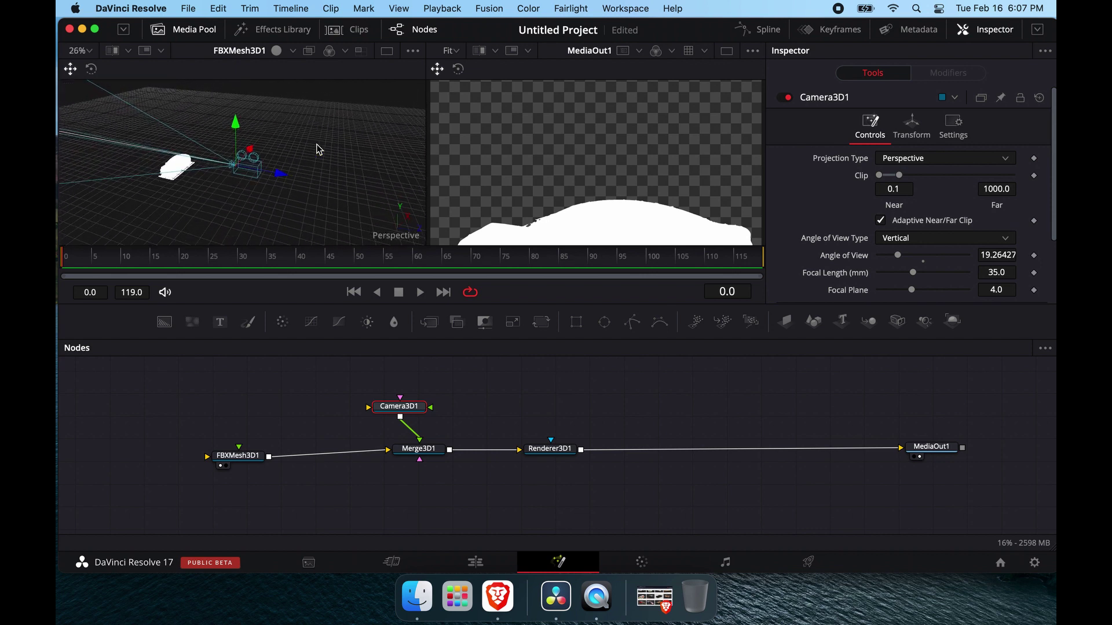
scroll(319, 150, up, 1)
drag(283, 177, 345, 179)
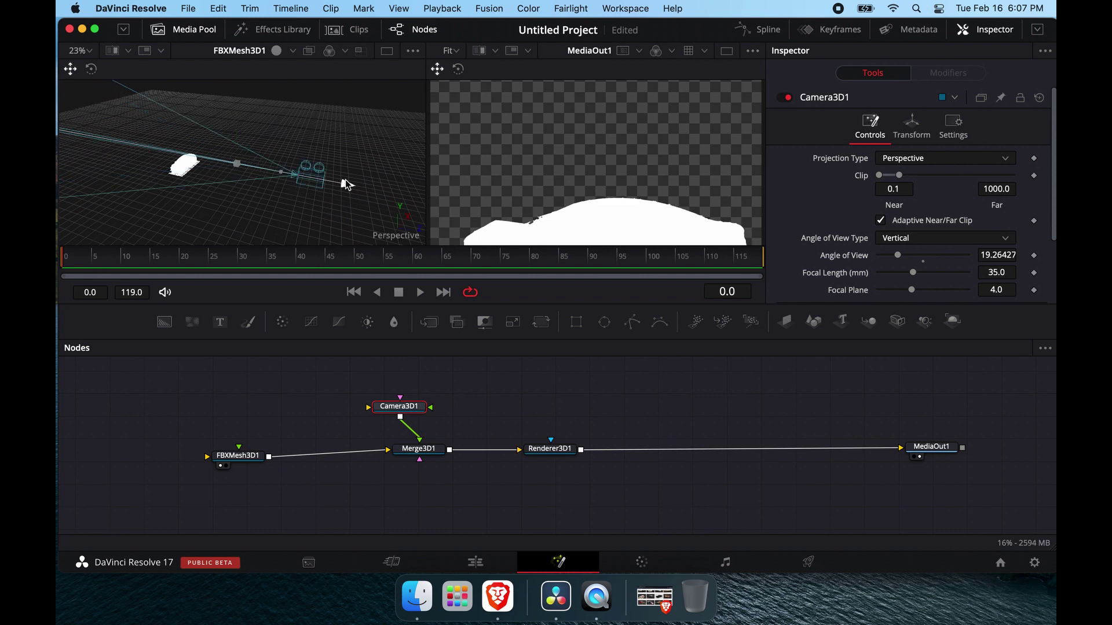
click(912, 124)
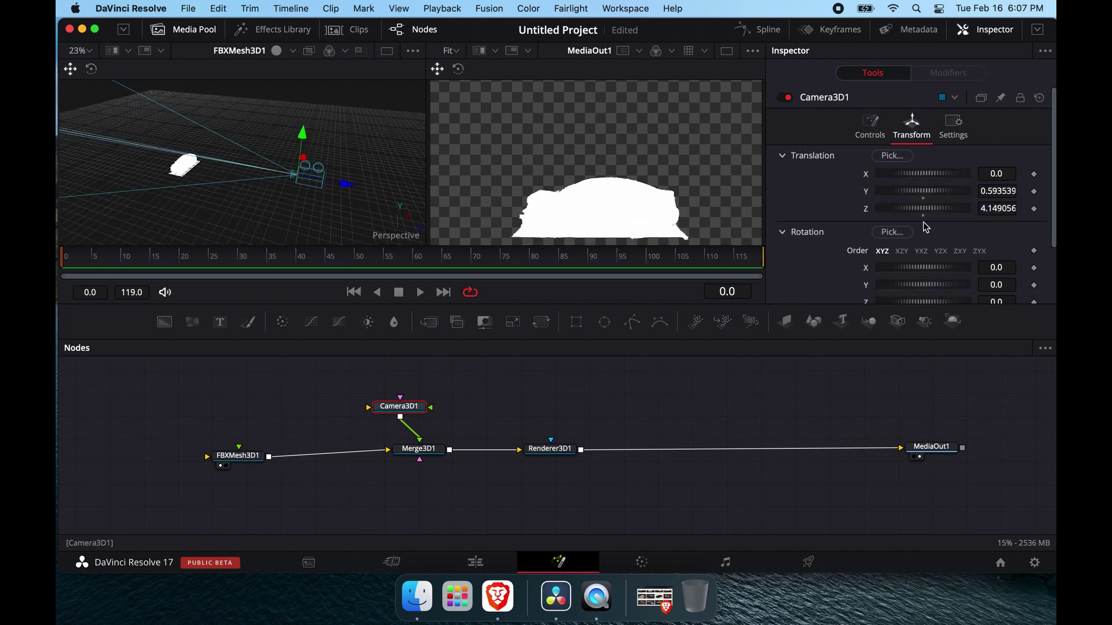
drag(922, 194, 908, 192)
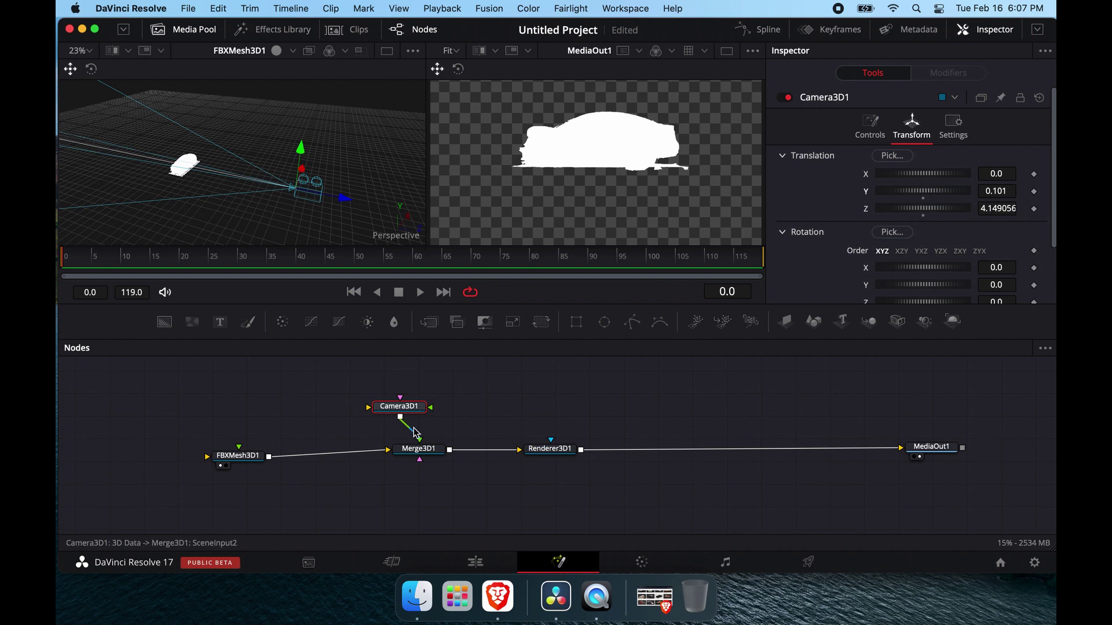
Add a Spot Light node feeding Merge3D1
click(424, 453)
key(shift+space)
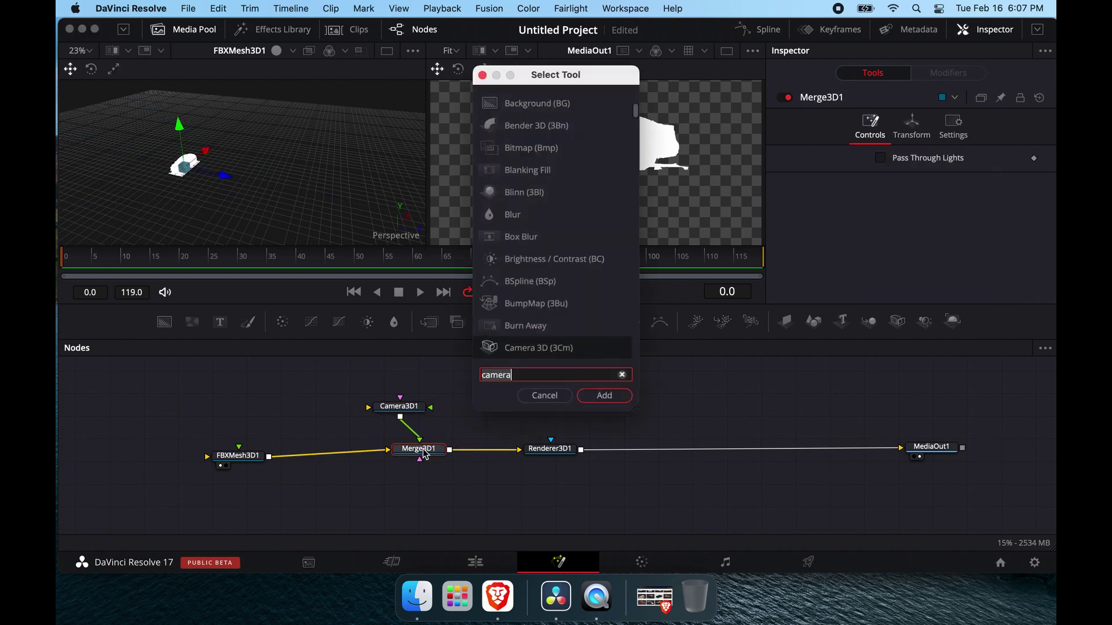
text(pl)
key(BackSpace)
key(BackSpace)
text(spot)
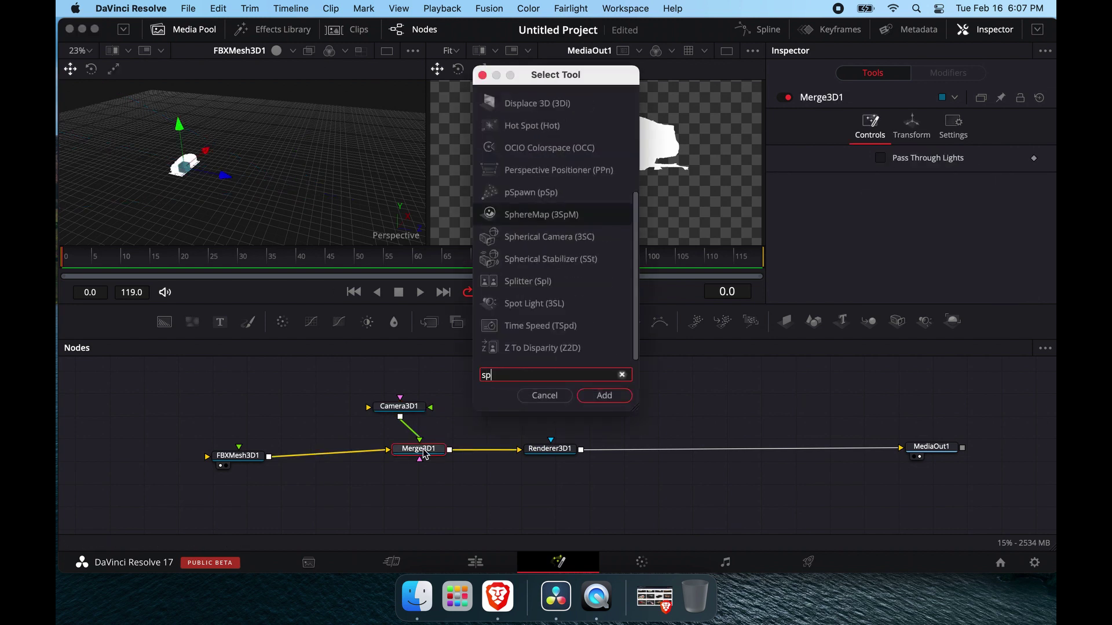
key(Return)
drag(507, 427, 490, 387)
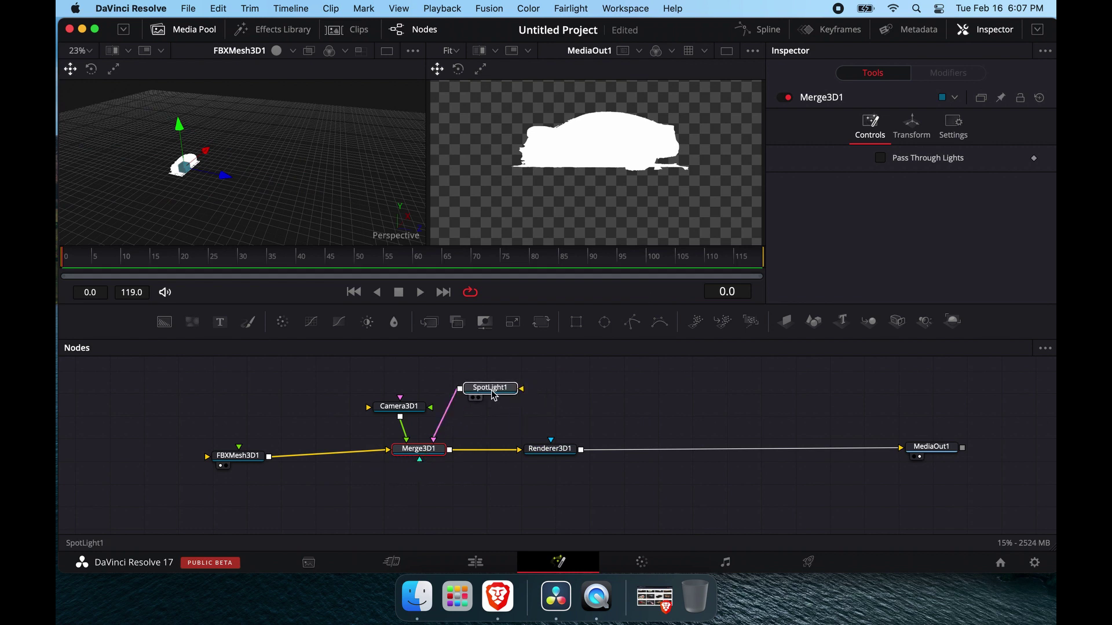
Move the spotlight up and beside the car, around X -3.886625, Y 2.655912
click(418, 449)
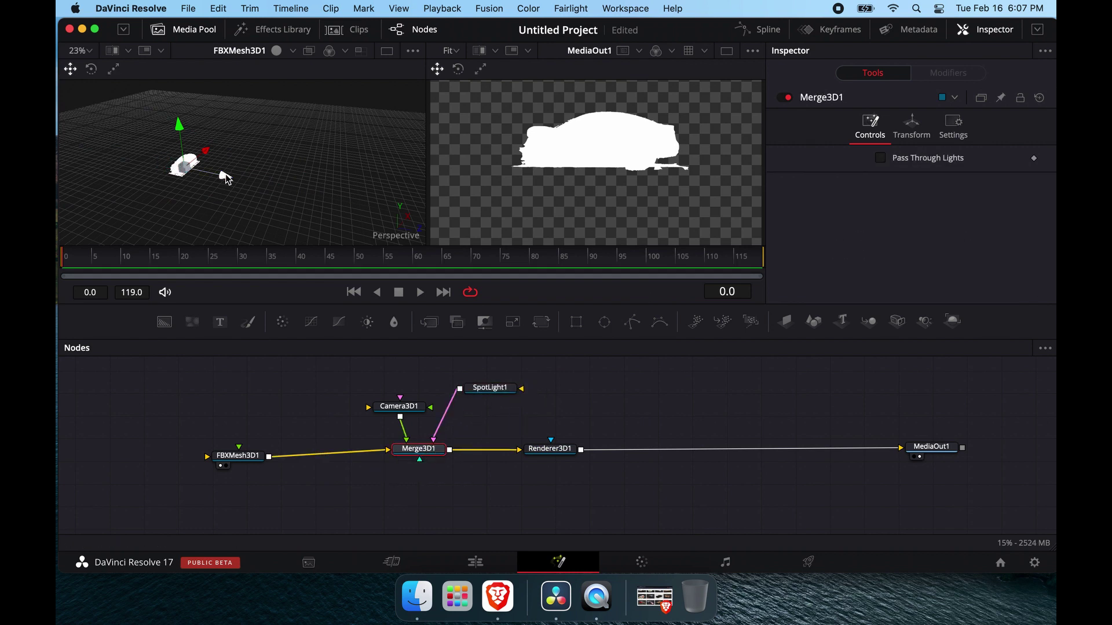
drag(228, 180, 269, 185)
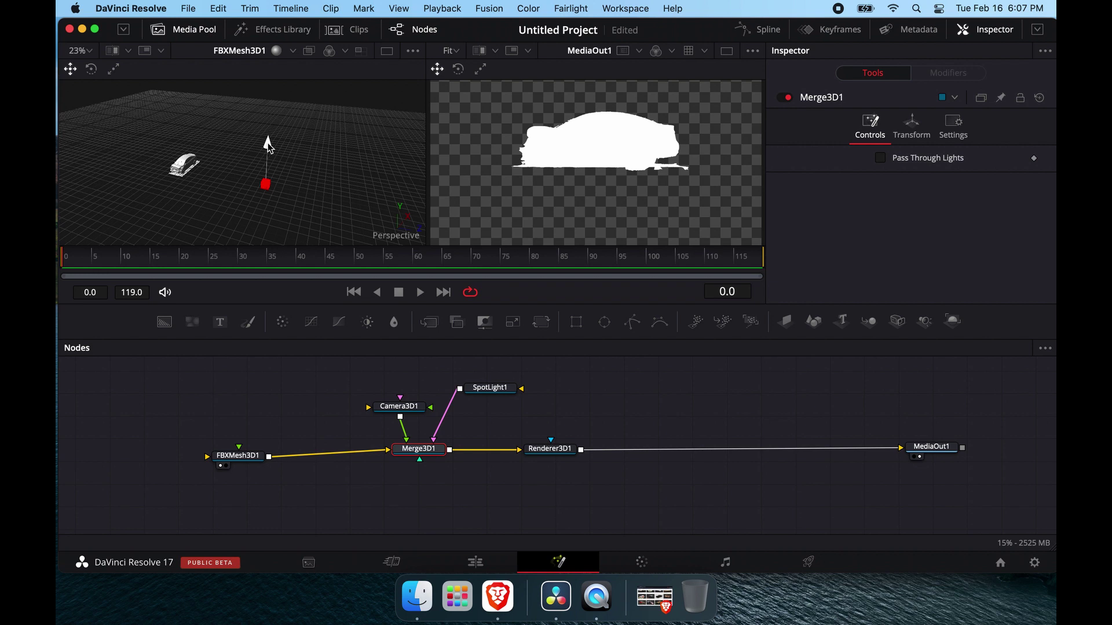
drag(267, 142, 268, 70)
drag(315, 121, 243, 119)
alt+middle_drag(237, 128, 235, 93)
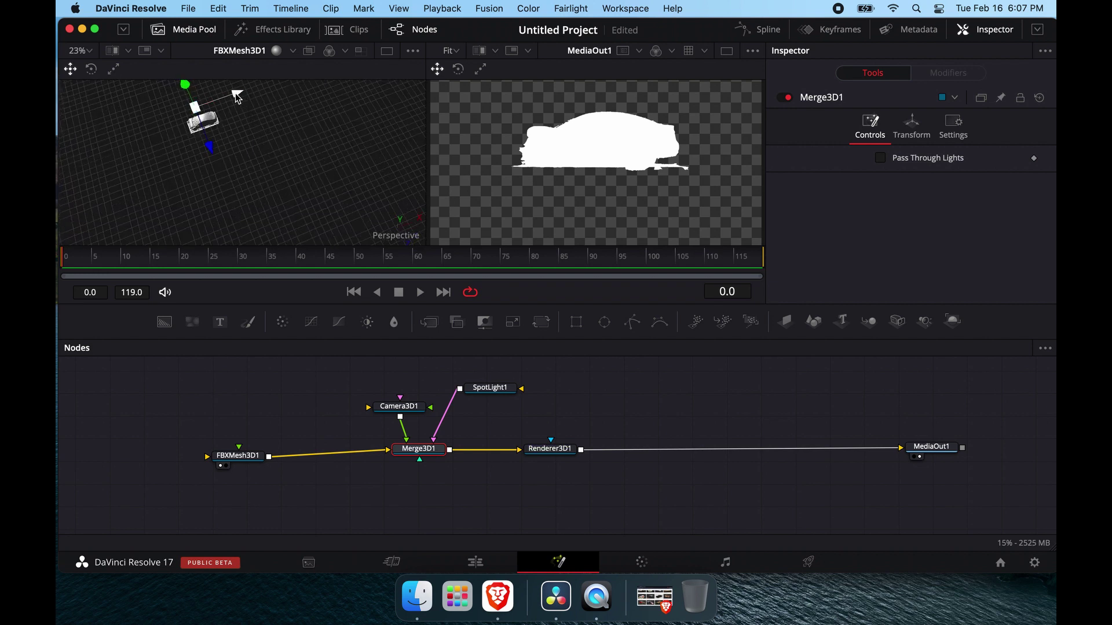
drag(235, 93, 152, 123)
click(921, 137)
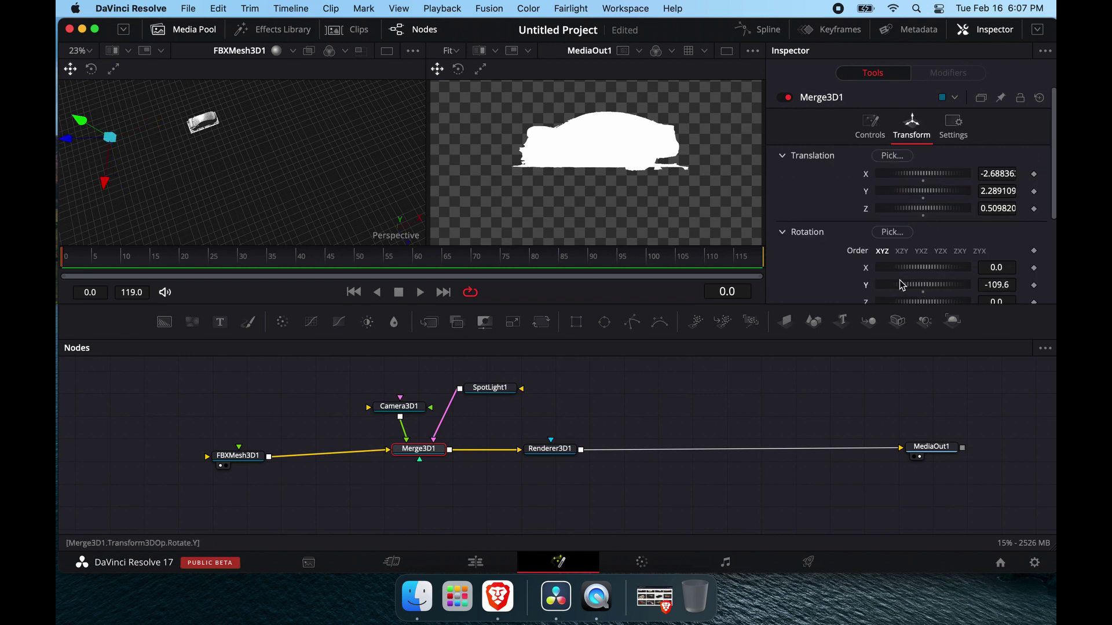
alt+middle_drag(374, 174, 377, 174)
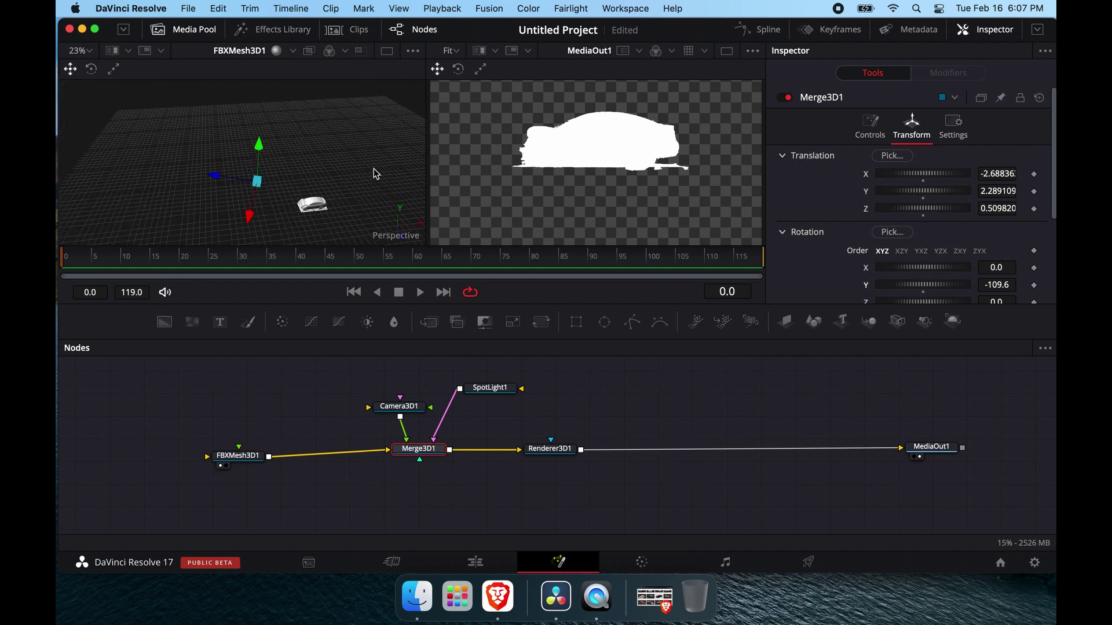
click(488, 389)
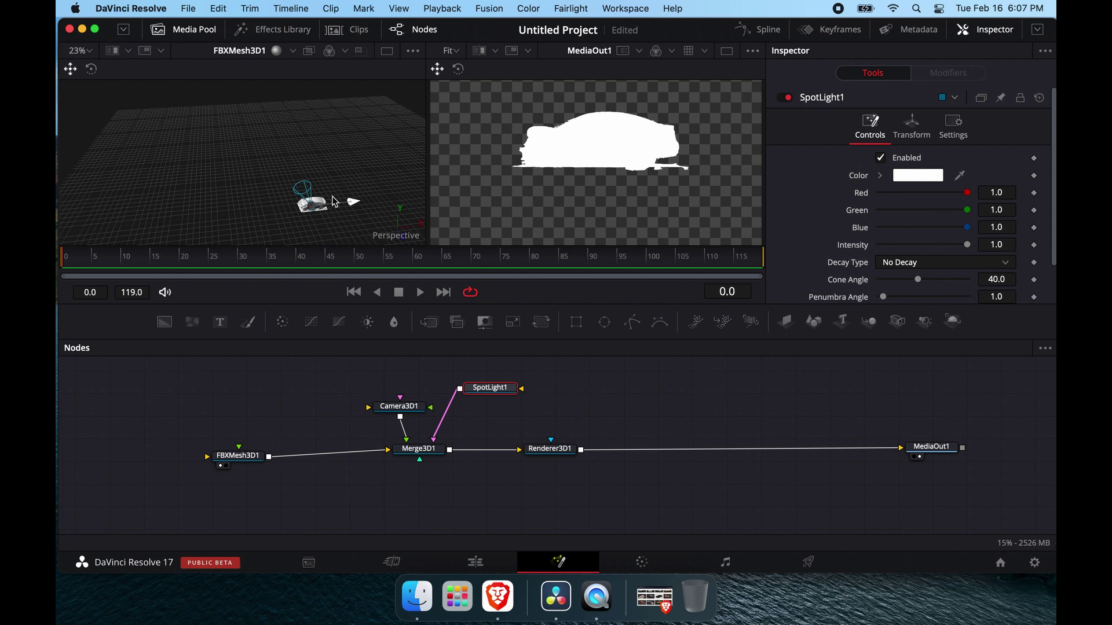
drag(334, 202, 225, 127)
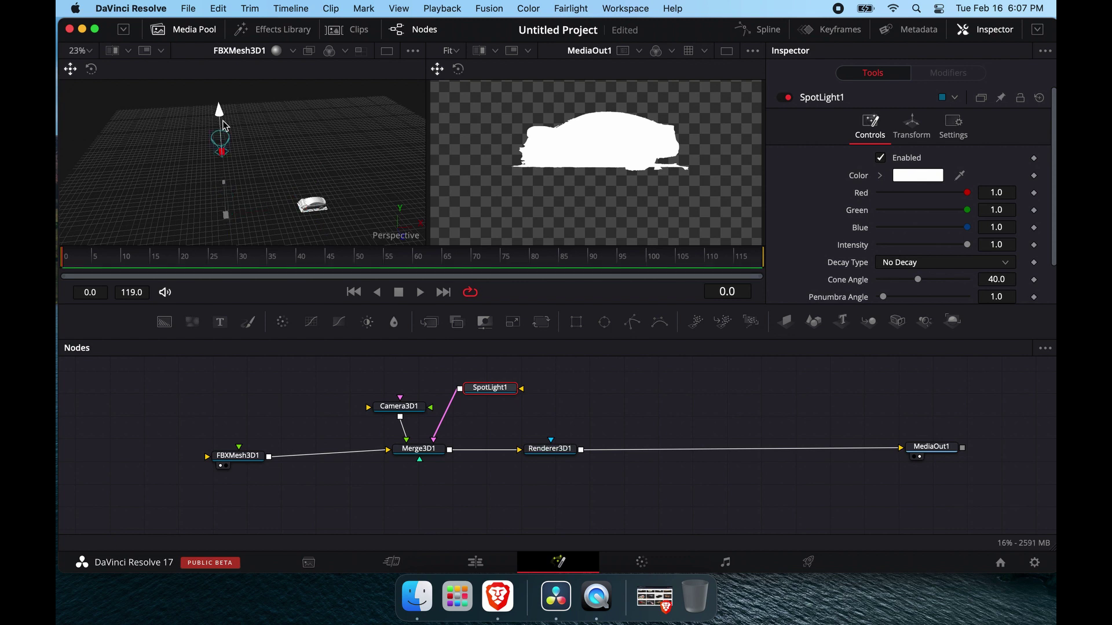
alt+middle_drag(229, 141, 228, 141)
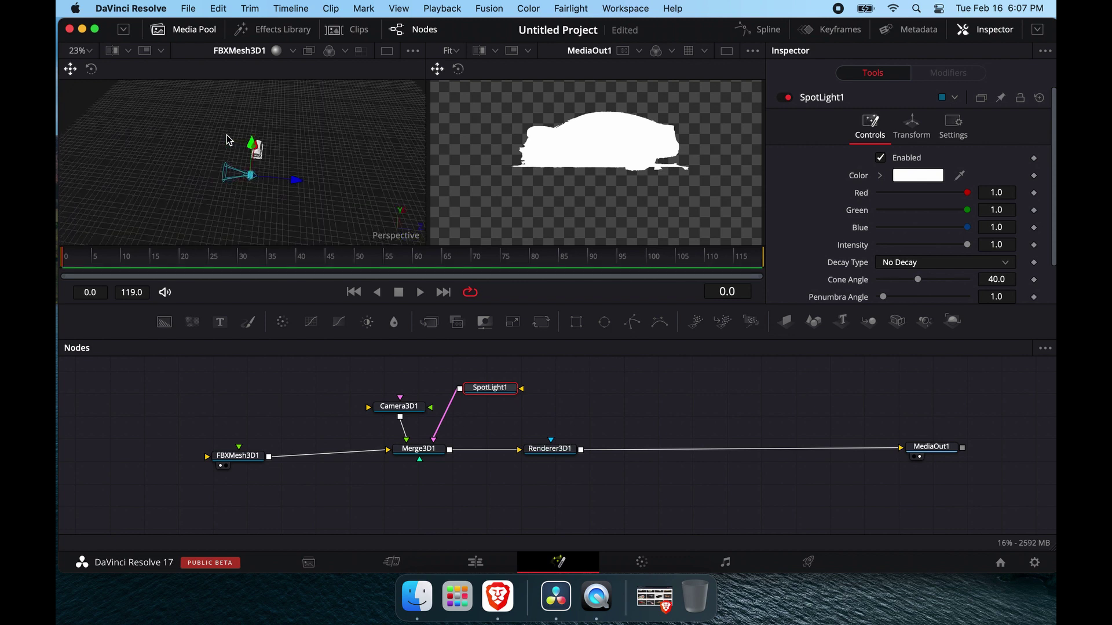
Rotate the car mesh 49.6° around its Y axis
click(271, 161)
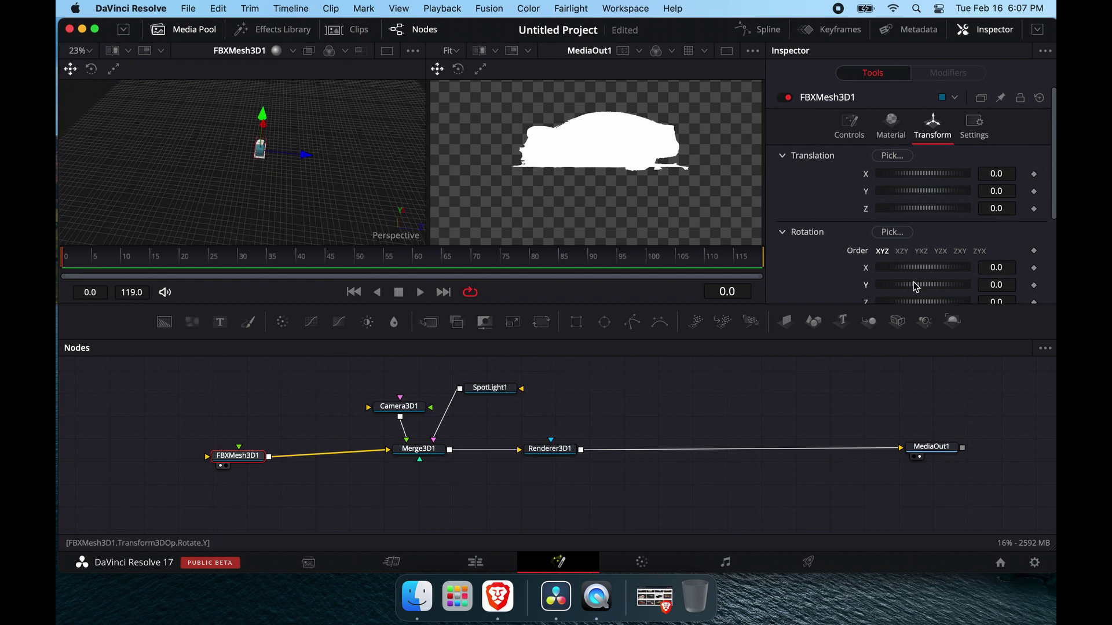
drag(908, 286, 920, 287)
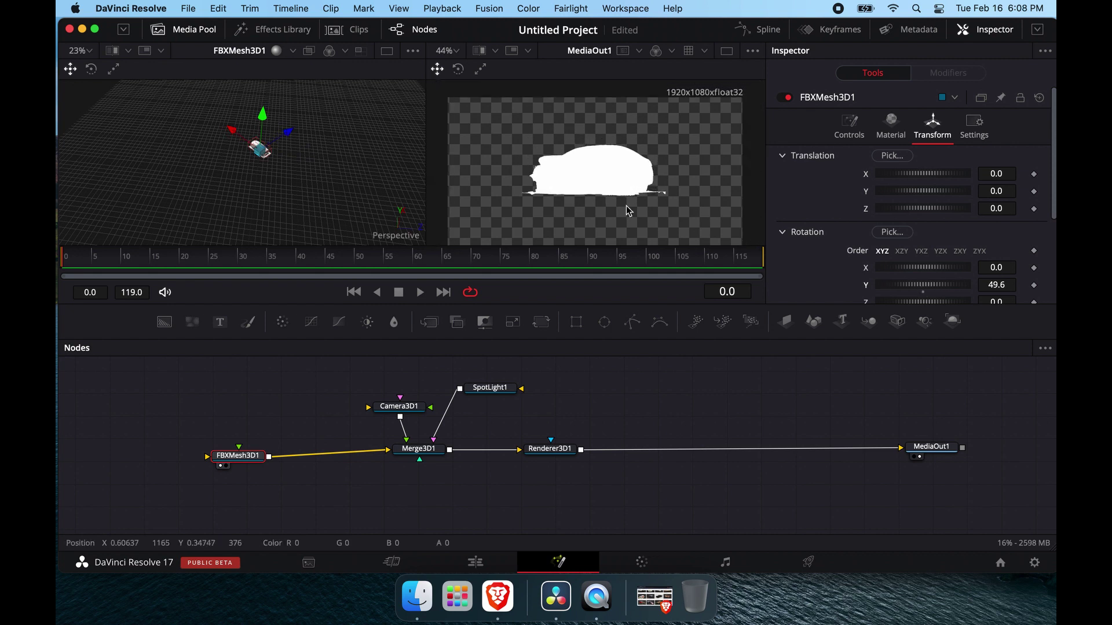
scroll(627, 206, down, 1)
alt+middle_drag(287, 152, 287, 152)
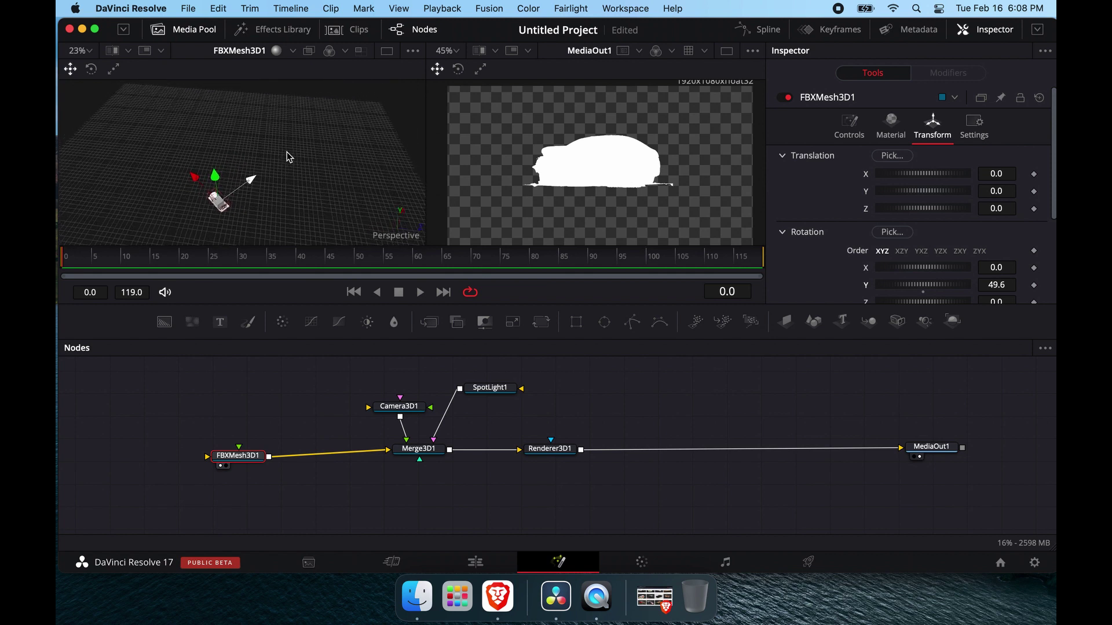
Aim the spotlight down at the car with rotation X -44.3, Y -73
click(489, 388)
alt+middle_drag(224, 238, 226, 239)
click(912, 127)
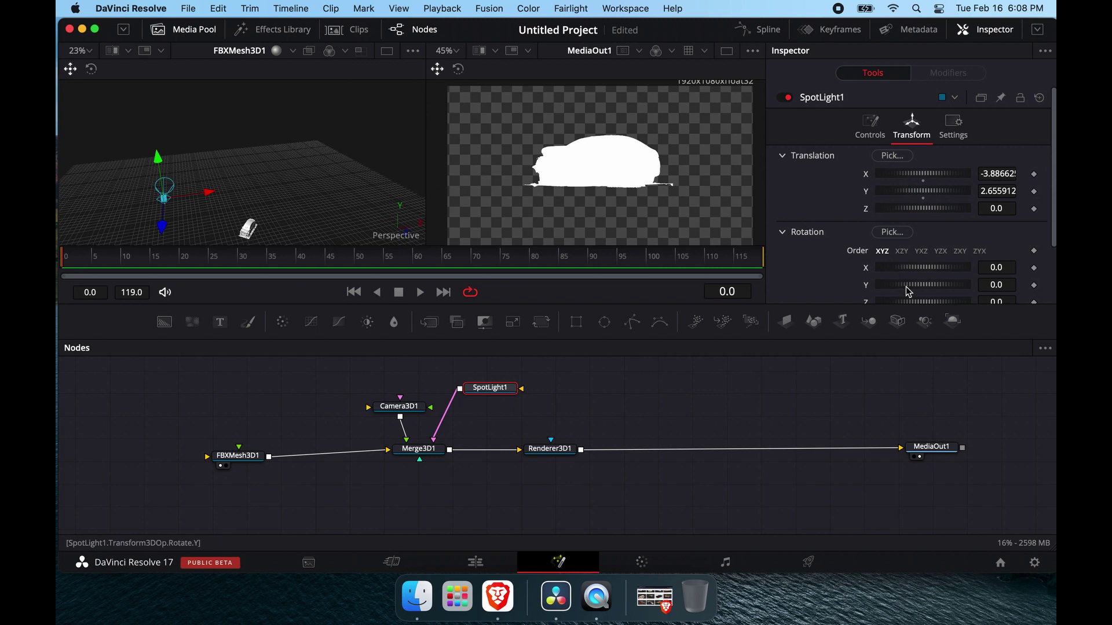
drag(906, 286, 876, 285)
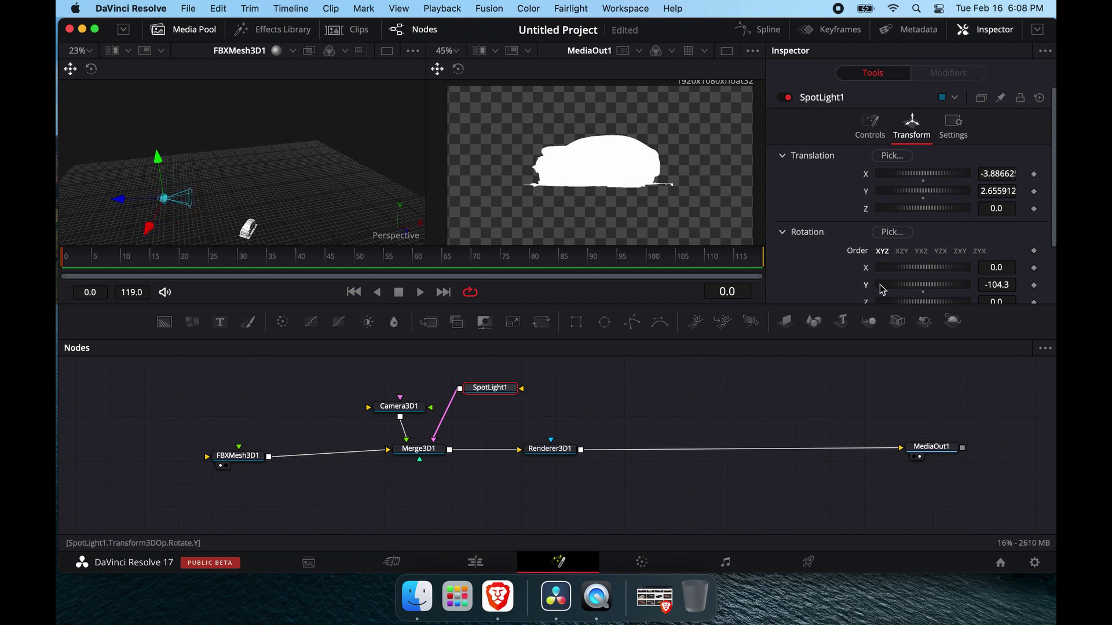
drag(882, 287, 909, 266)
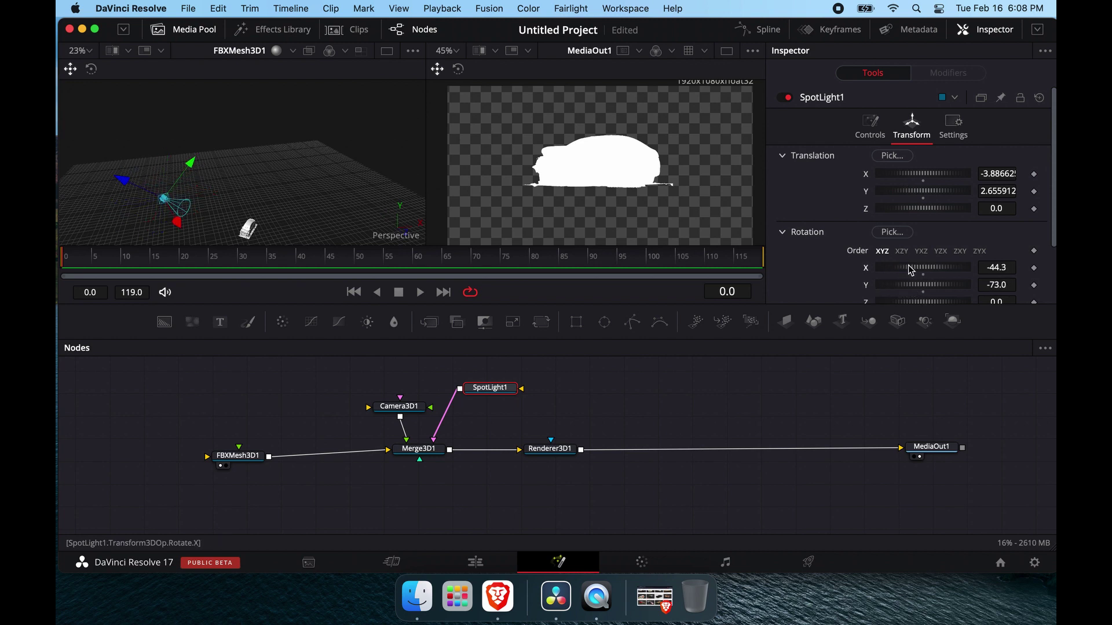
Switch Renderer3D1 to the OpenGL Renderer with Lighting and Shadows enabled
drag(571, 450, 635, 449)
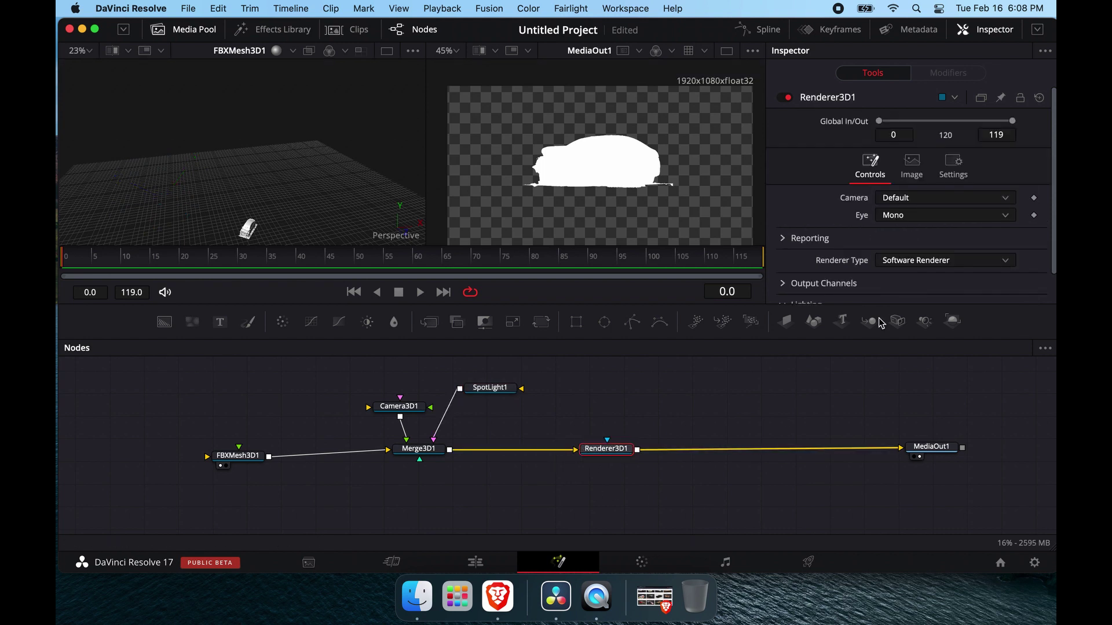
scroll(930, 216, down, 2)
click(918, 227)
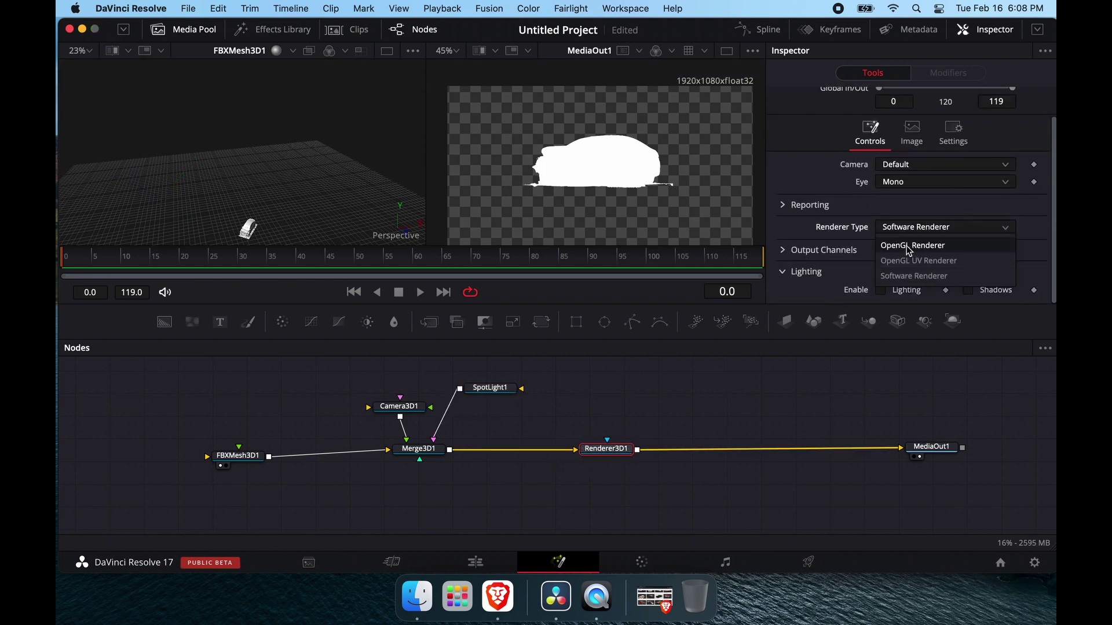
click(909, 250)
scroll(857, 270, down, 5)
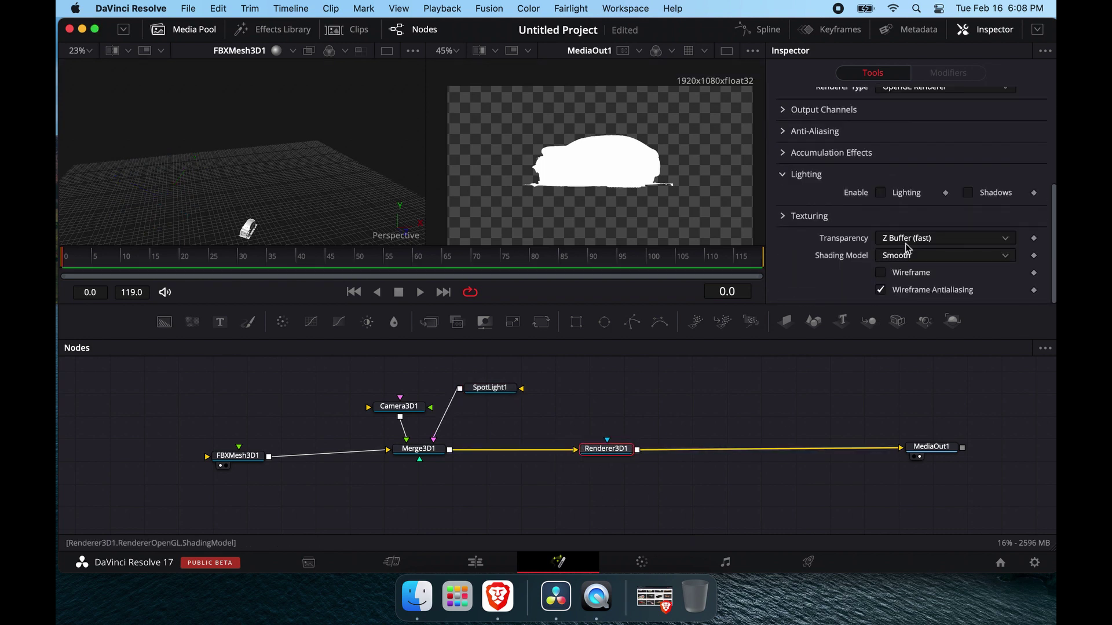
click(880, 193)
click(968, 193)
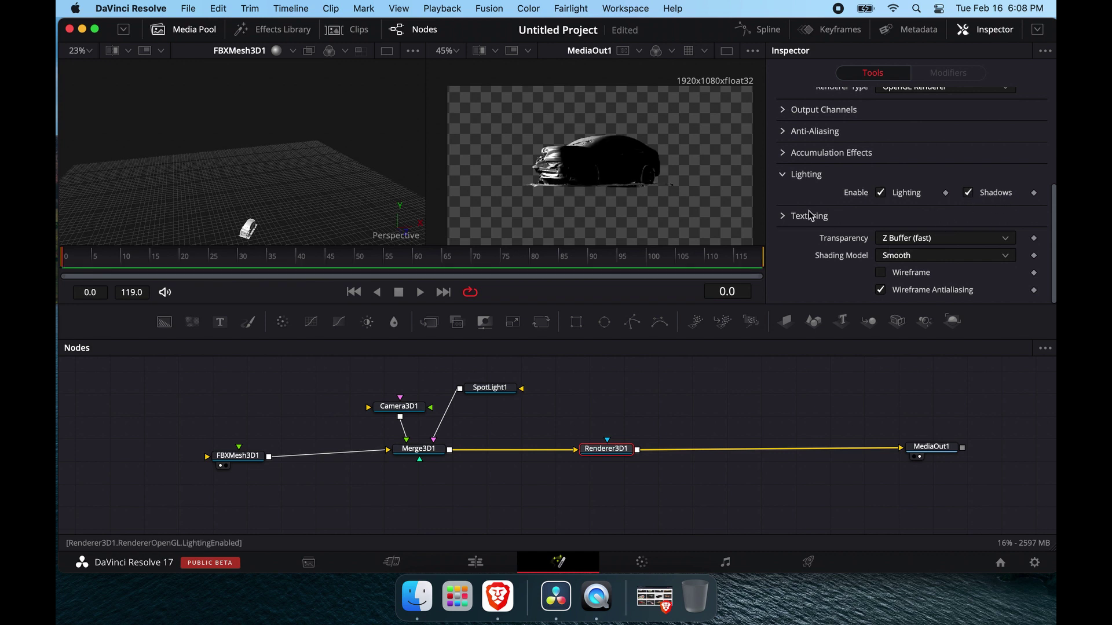
Move the spotlight to X -2.85716, Y 3.285306, Z 1.266476 to light the car's front
alt+middle_drag(308, 191, 329, 217)
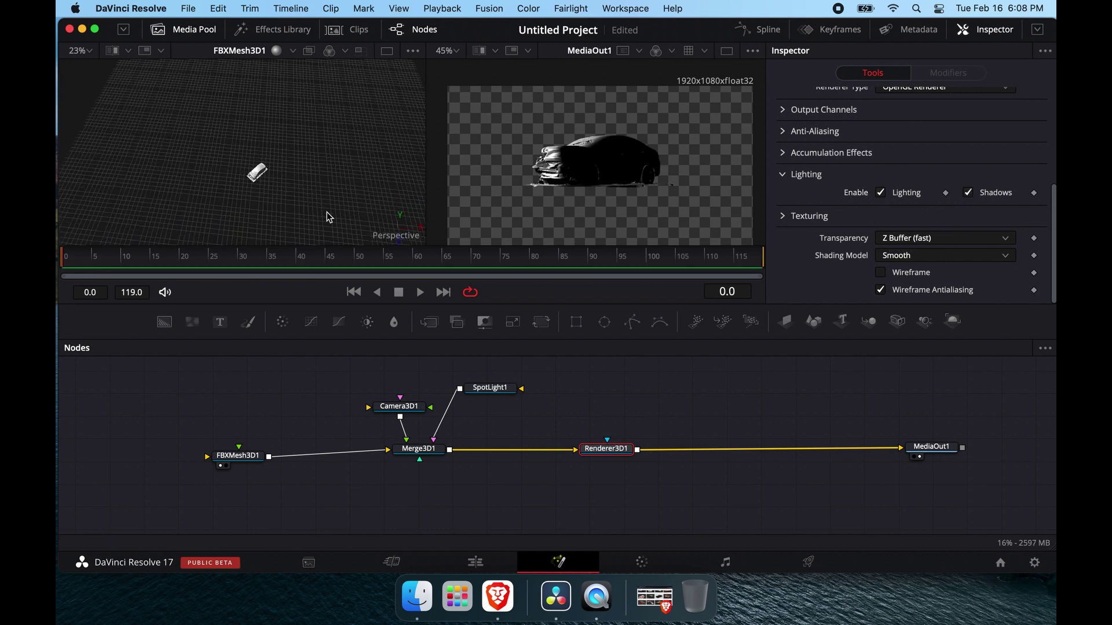
click(480, 388)
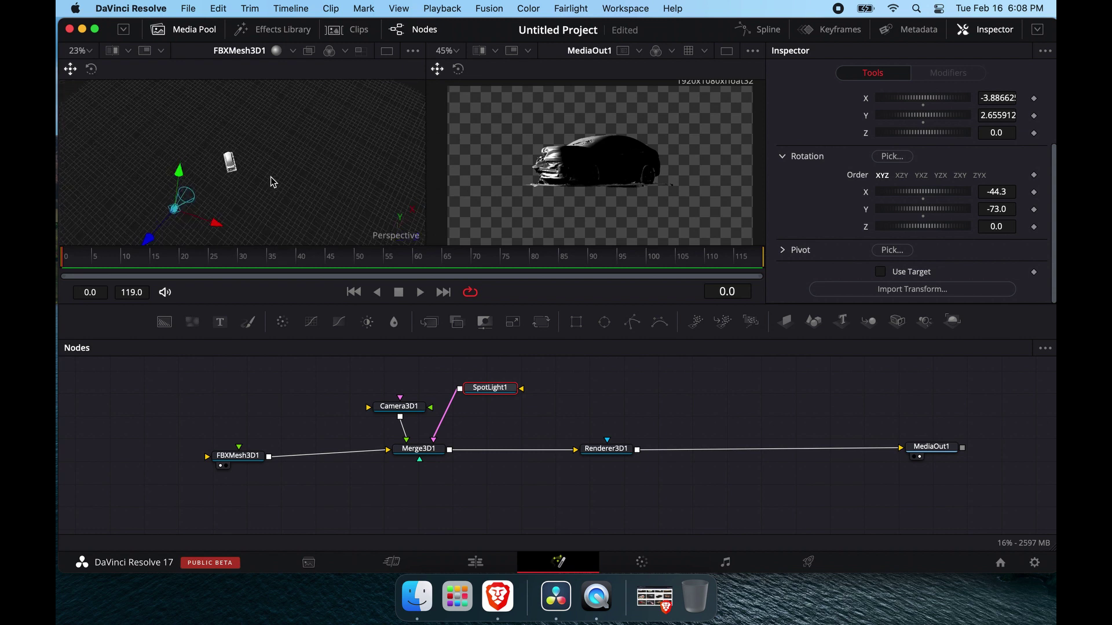
alt+middle_drag(273, 181, 246, 207)
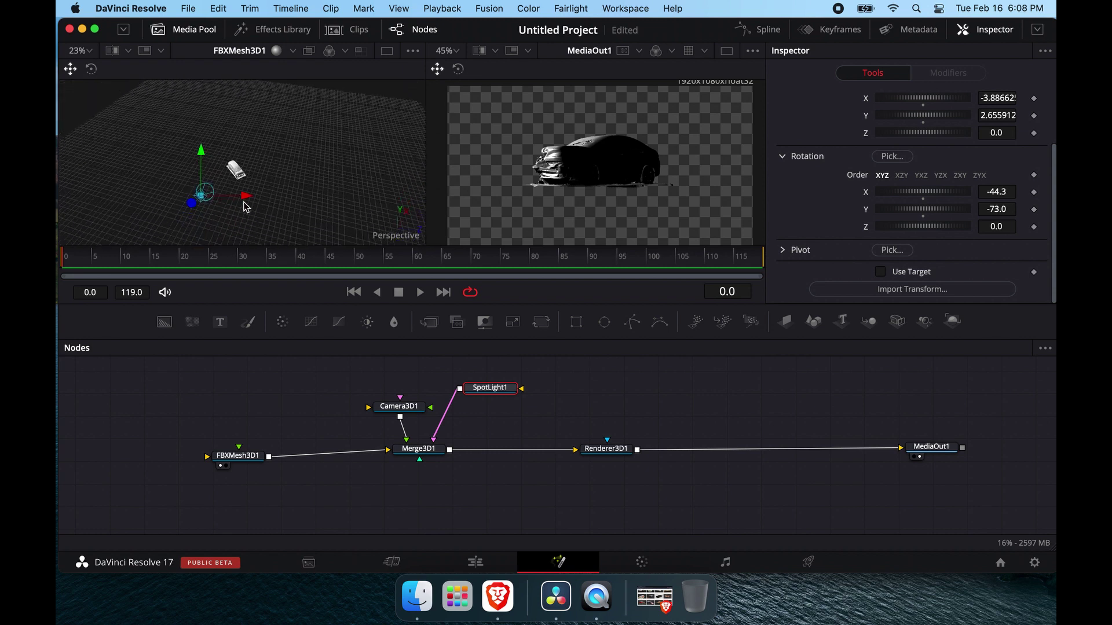
drag(247, 207, 239, 134)
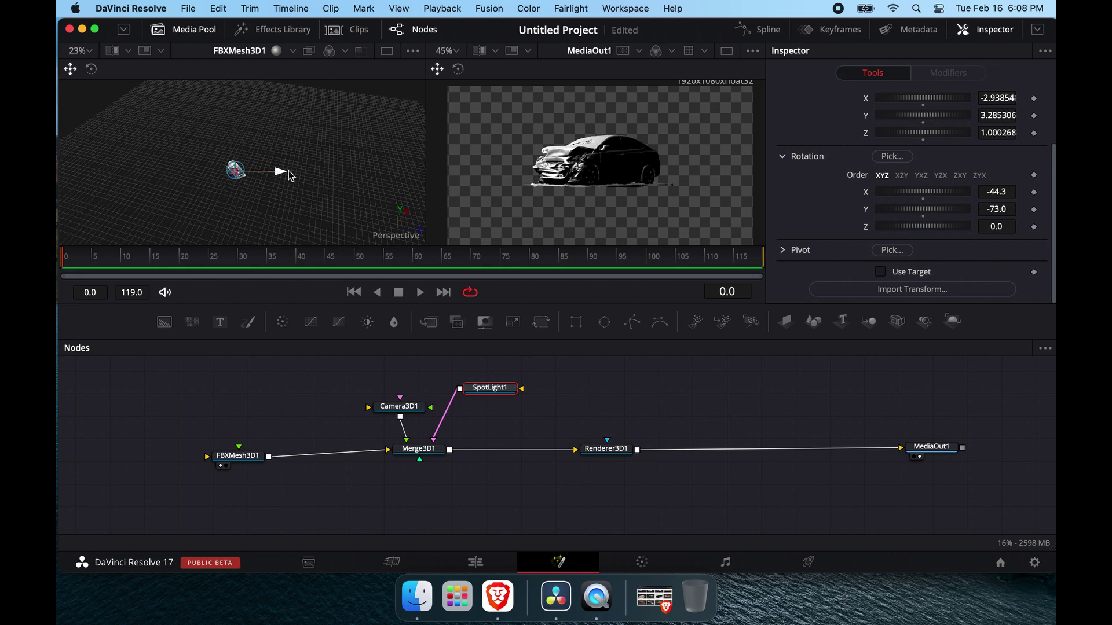
mouse_move(290, 176)
mouse_down()
mouse_move(303, 174)
mouse_move(285, 174)
mouse_up()
Give SpotLight1 Quadratic decay at rate 0.0797, a 90° cone and 15.12 penumbra
scroll(867, 146, up, 2)
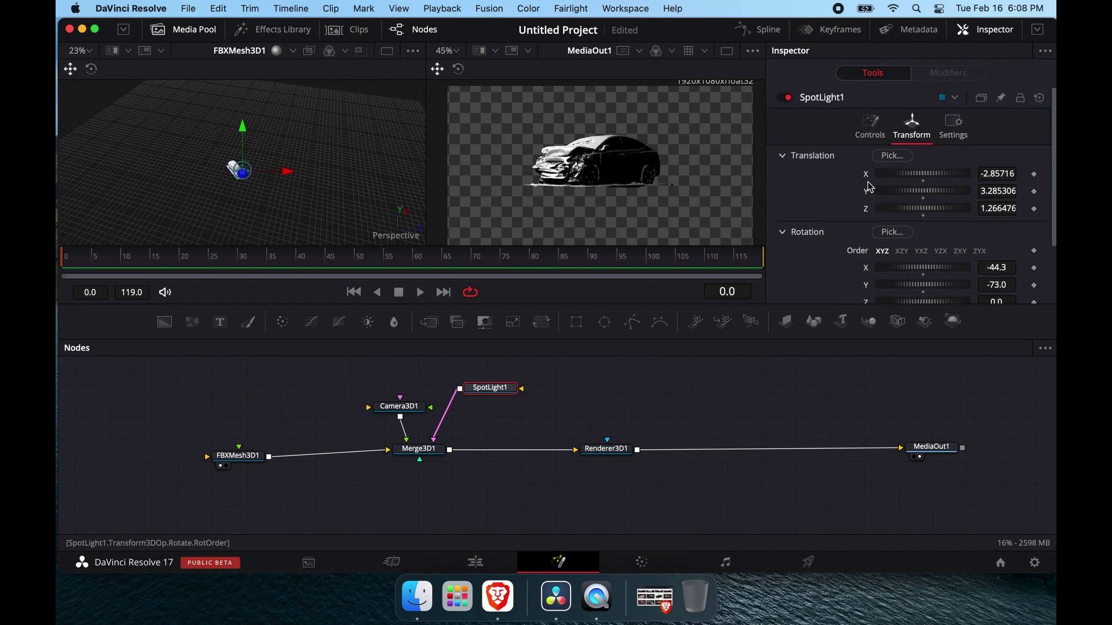
click(868, 139)
click(926, 262)
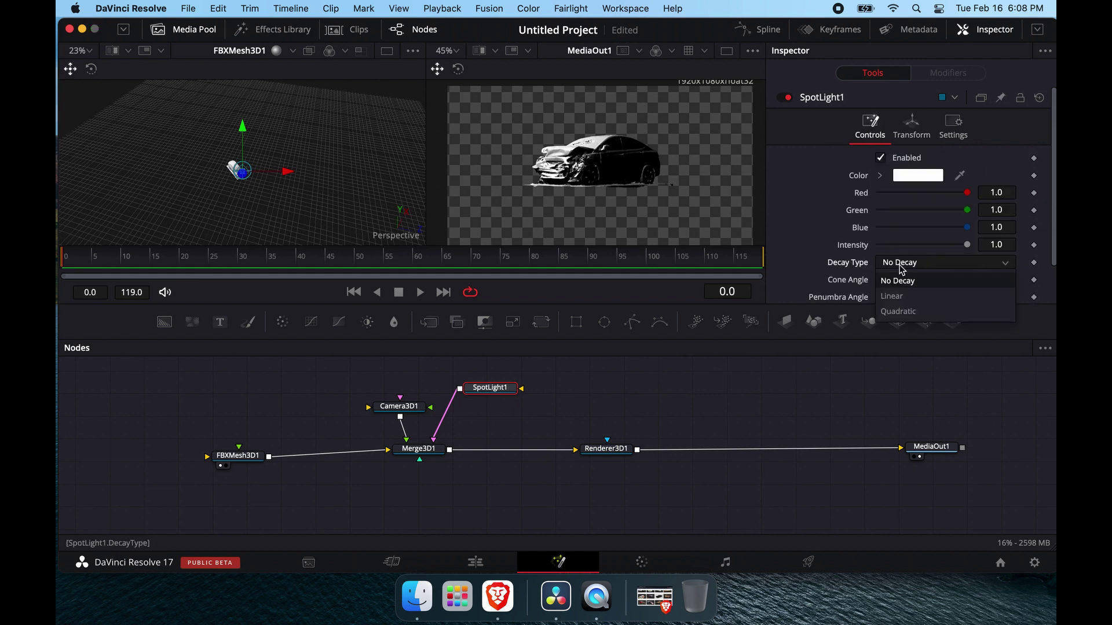
click(907, 312)
scroll(916, 266, down, 2)
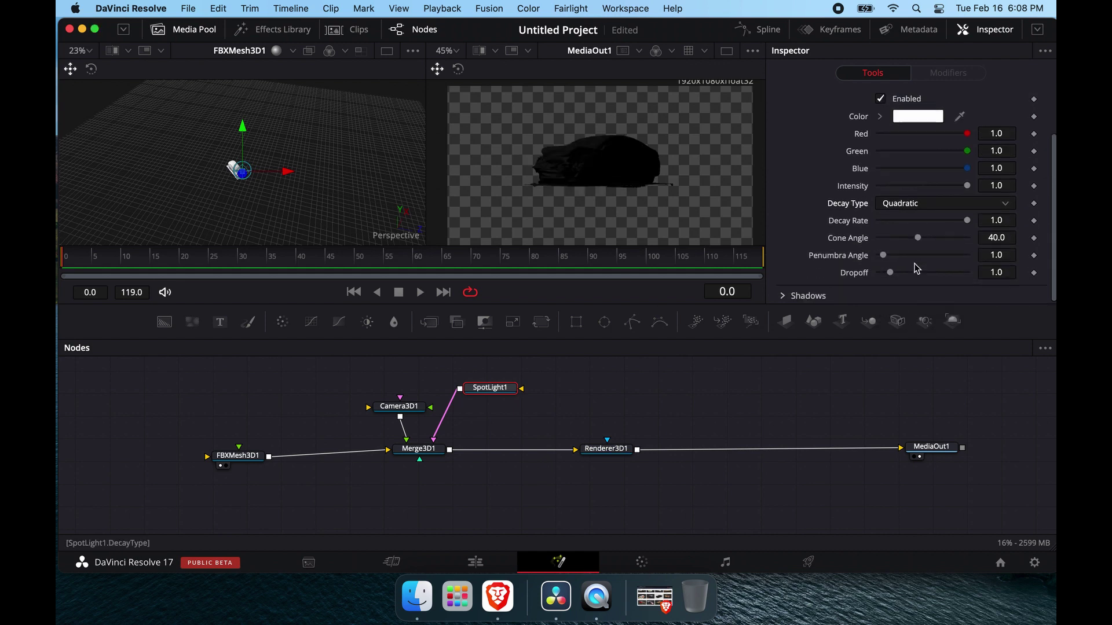
drag(967, 220, 948, 253)
click(897, 254)
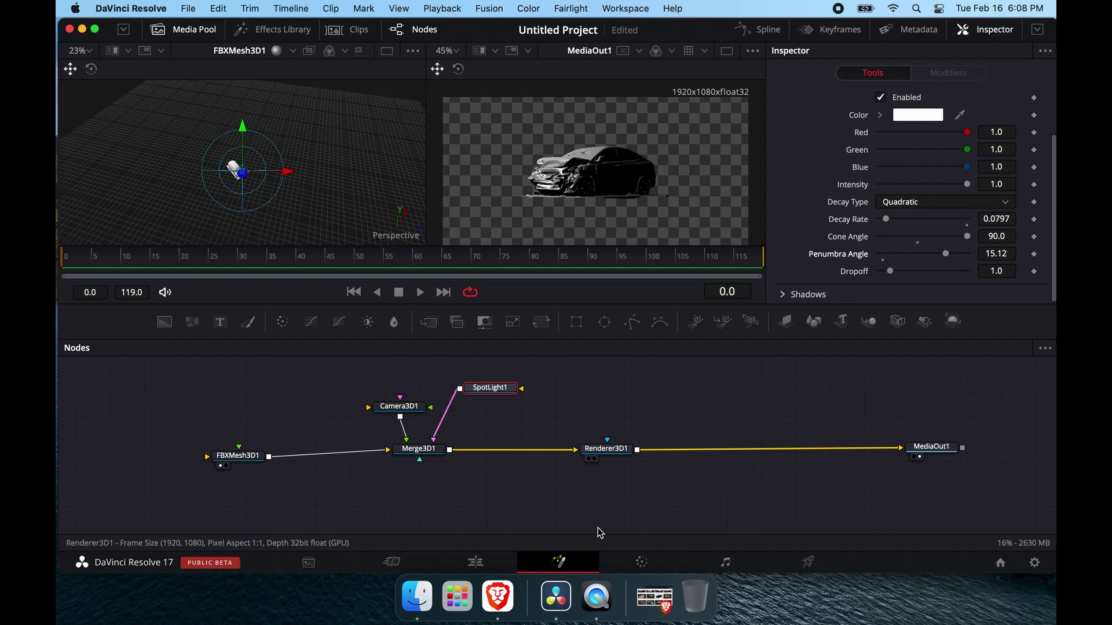
Add a Merge node after Renderer3D1
click(606, 452)
key(shift+space)
text(merge)
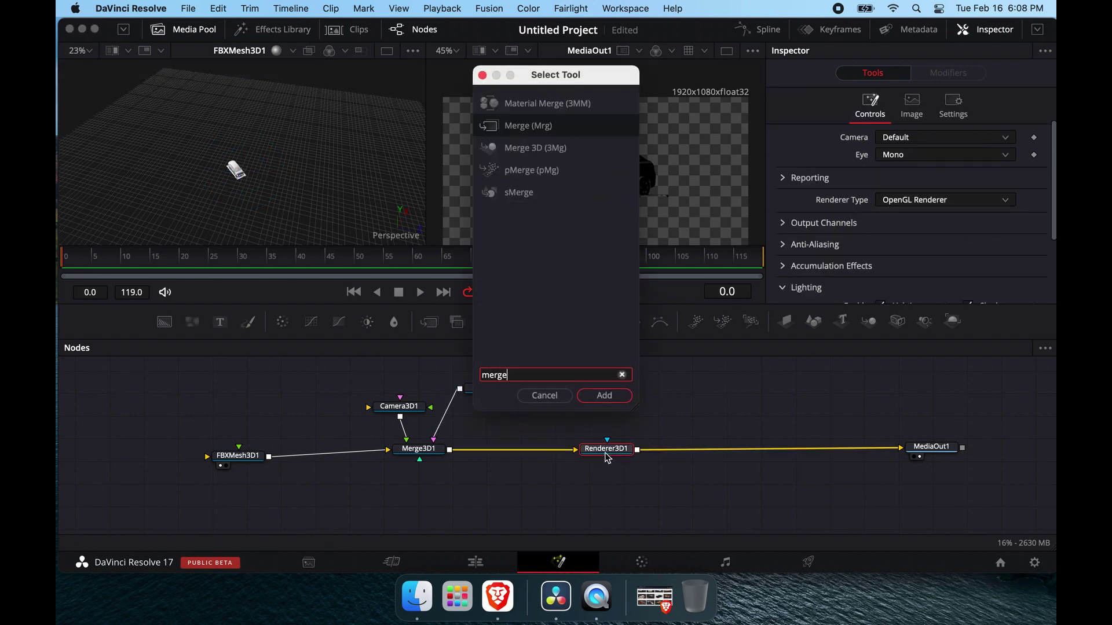
key(Return)
Wire a black Background1 into Merge1 and swap inputs so the car sits on top
key(shift+space)
text(backgro)
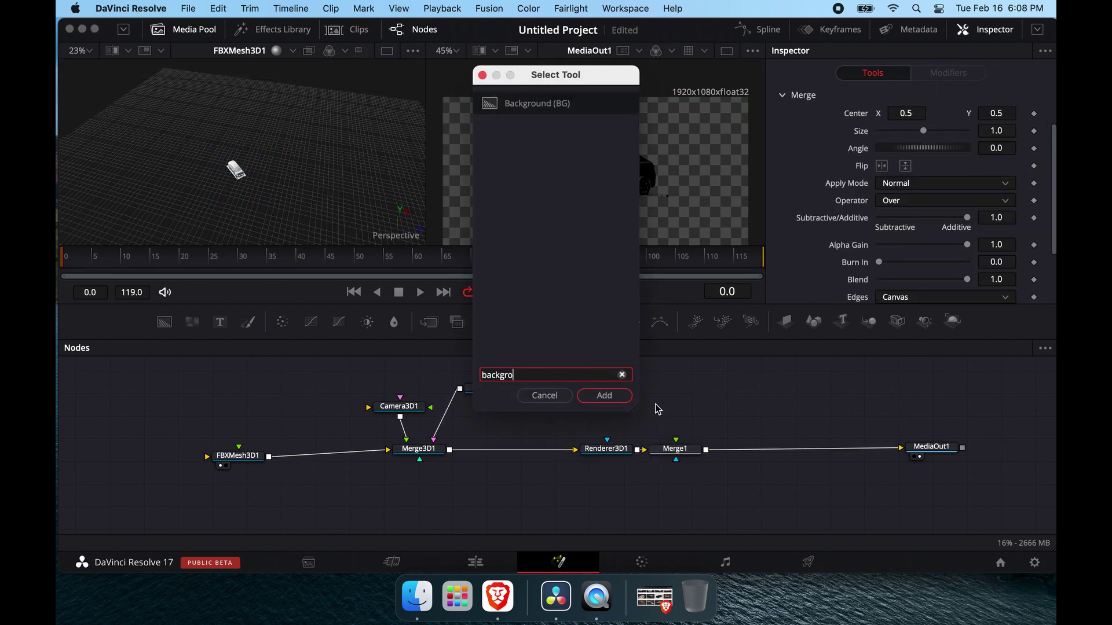
text(un)
key(Return)
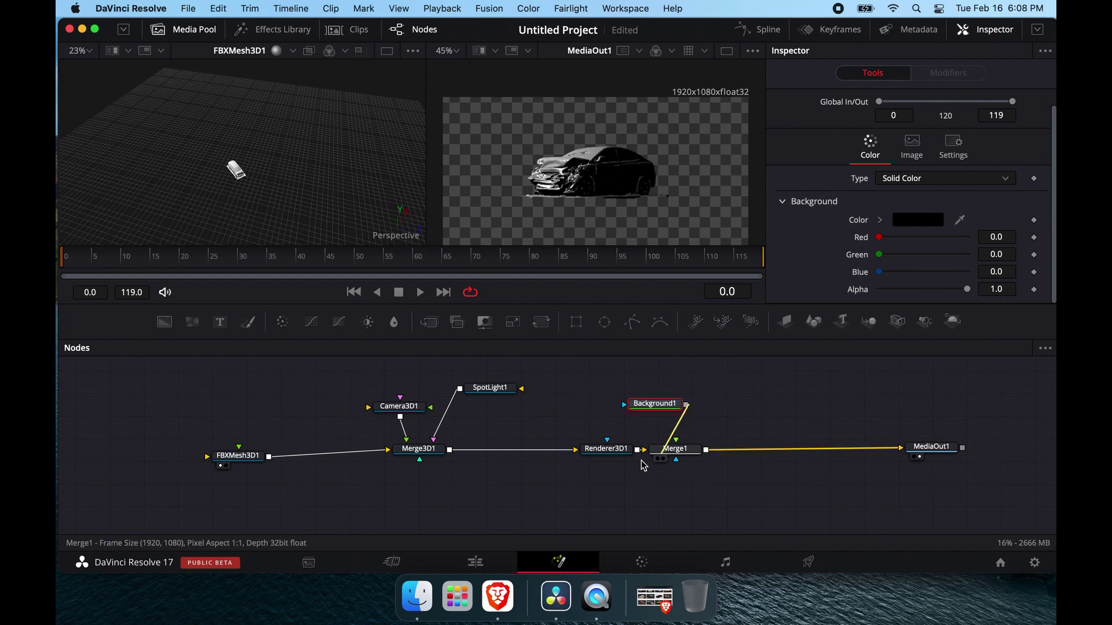
drag(642, 450, 666, 451)
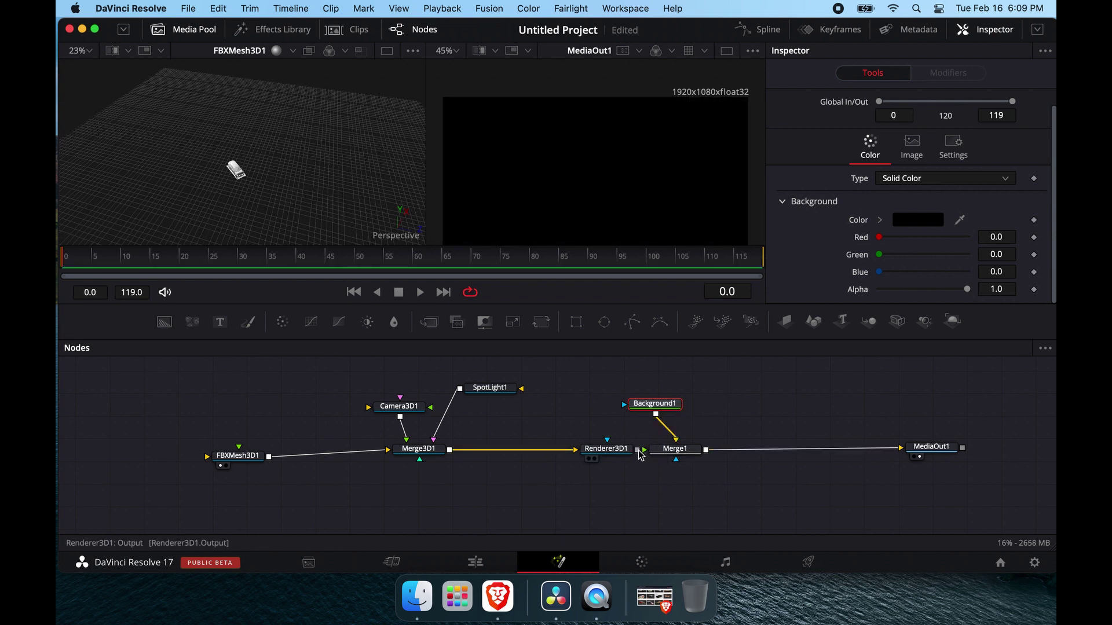
key(ctrl+t)
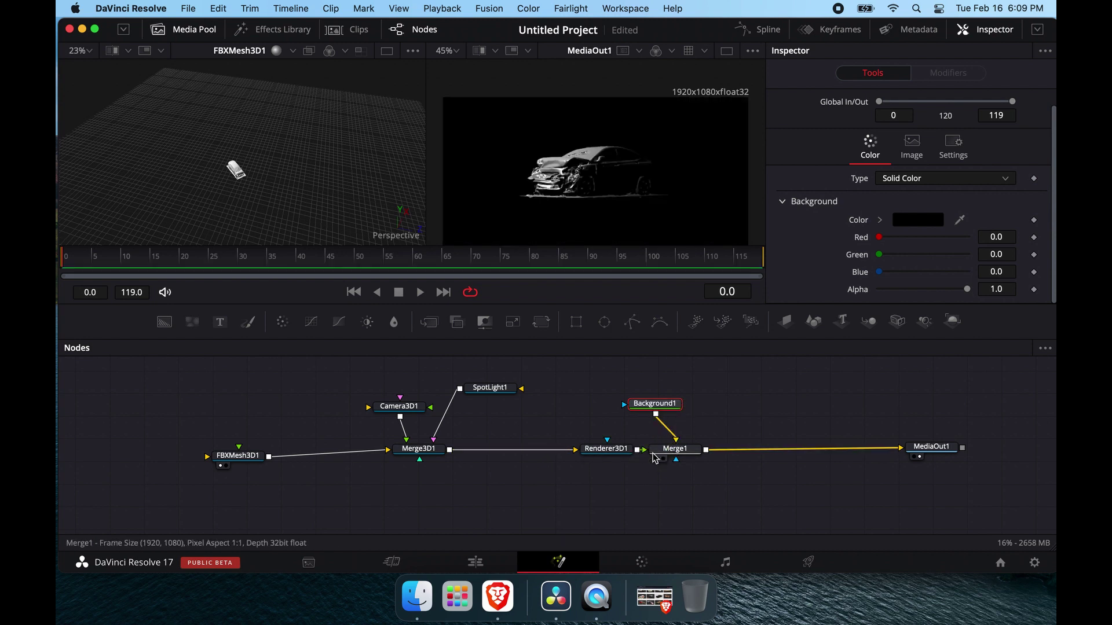
drag(619, 454, 603, 454)
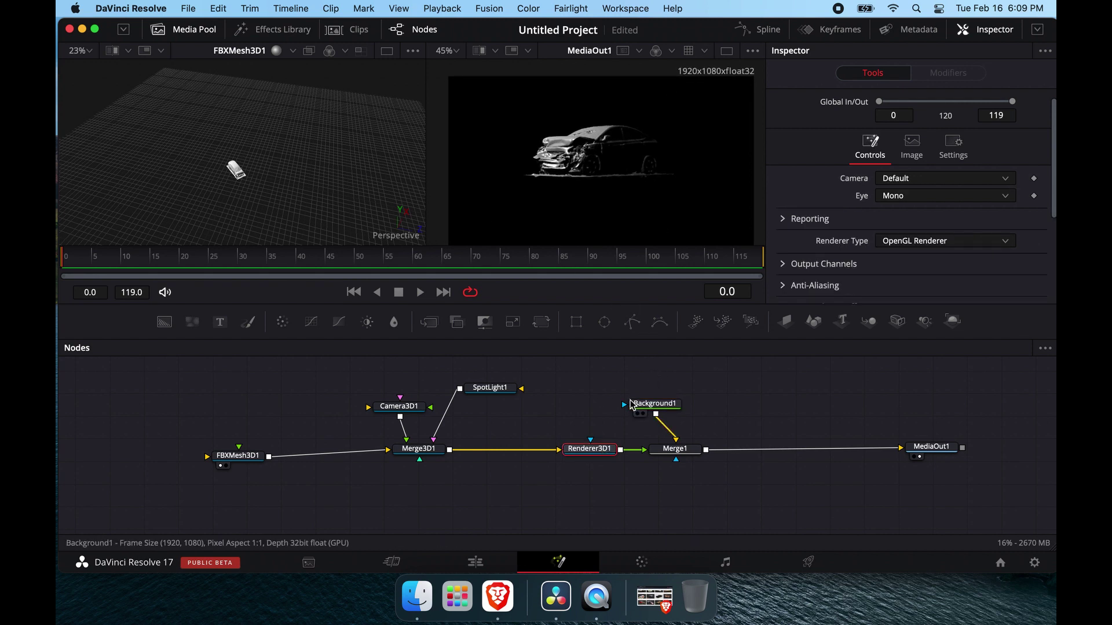
click(398, 406)
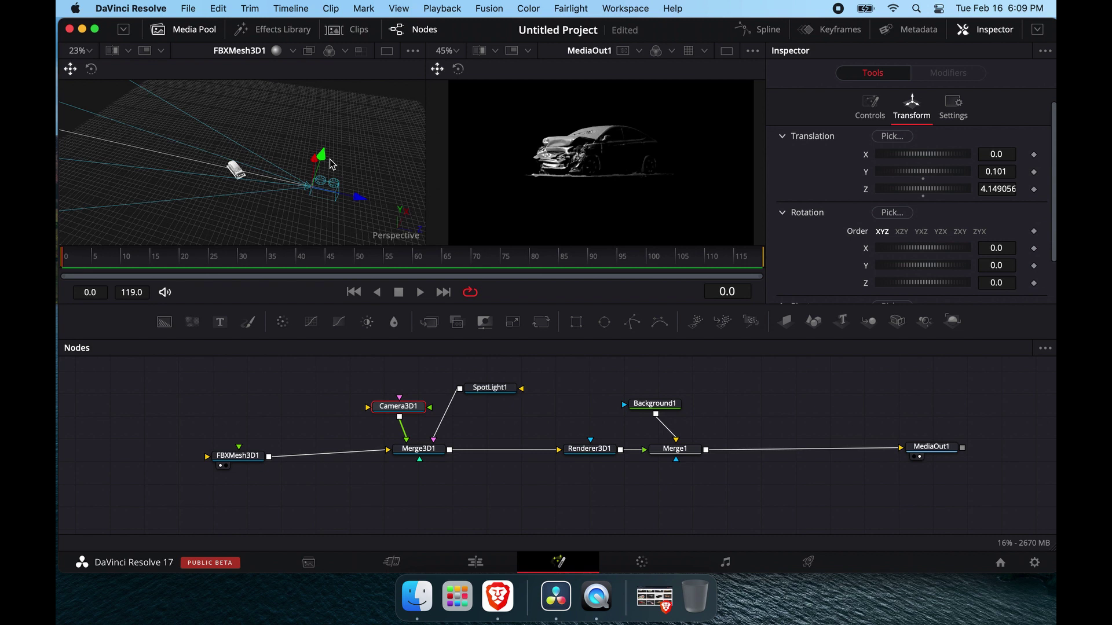
Raise Camera3D1 to Y 0.252623 to frame the car from slightly higher
drag(322, 154, 327, 158)
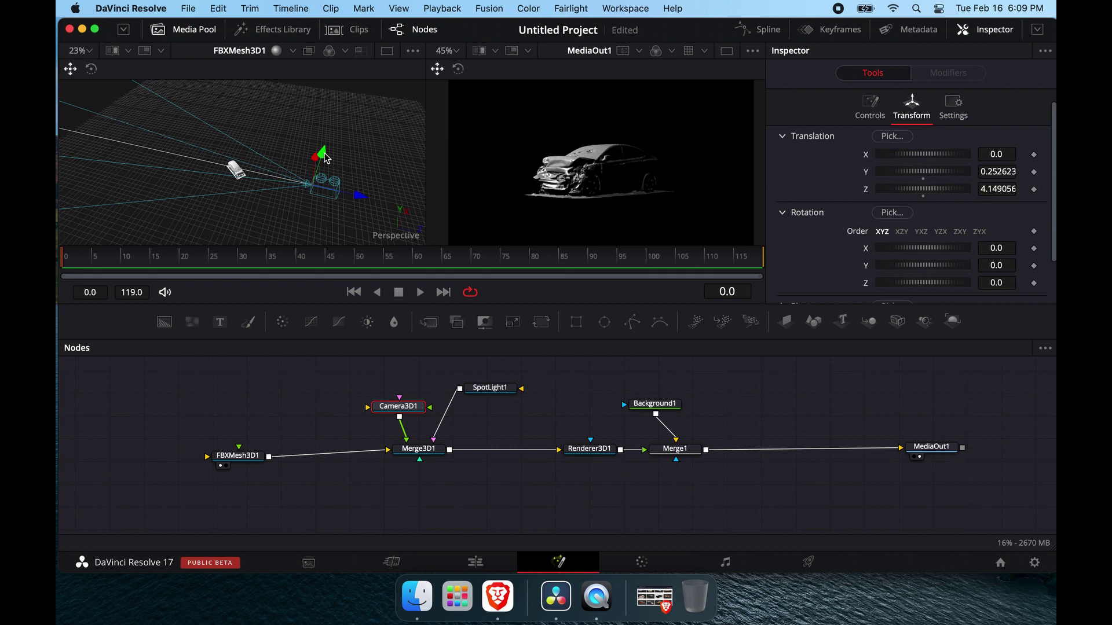
click(241, 466)
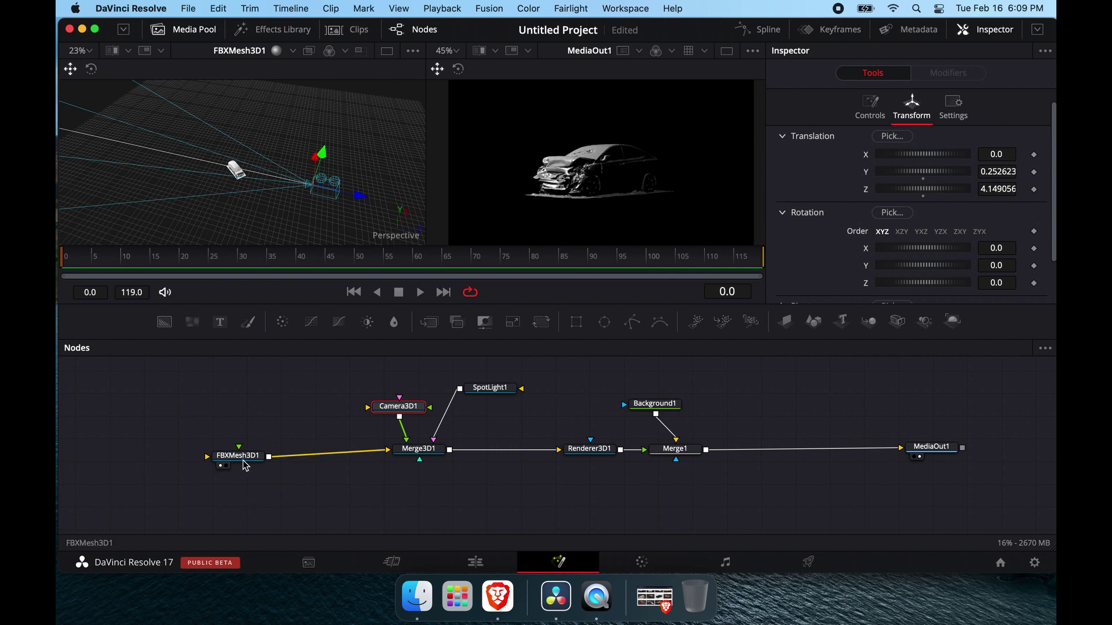
Add a CookTorrance material node and place it left of the car mesh node
drag(245, 464, 314, 458)
scroll(315, 458, left, 10)
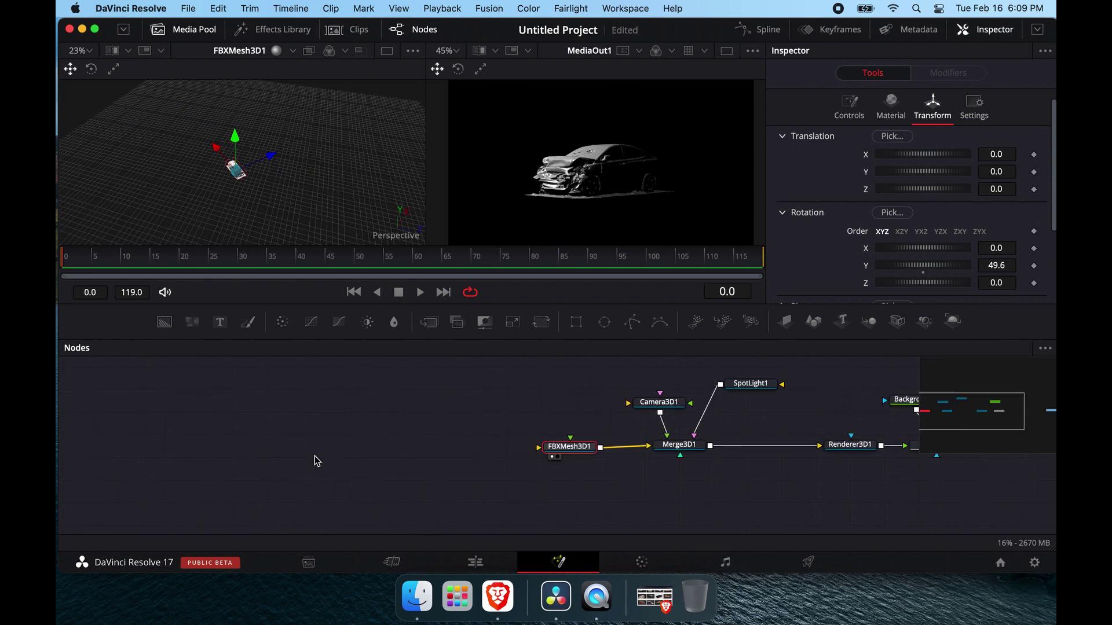
key(shift+space)
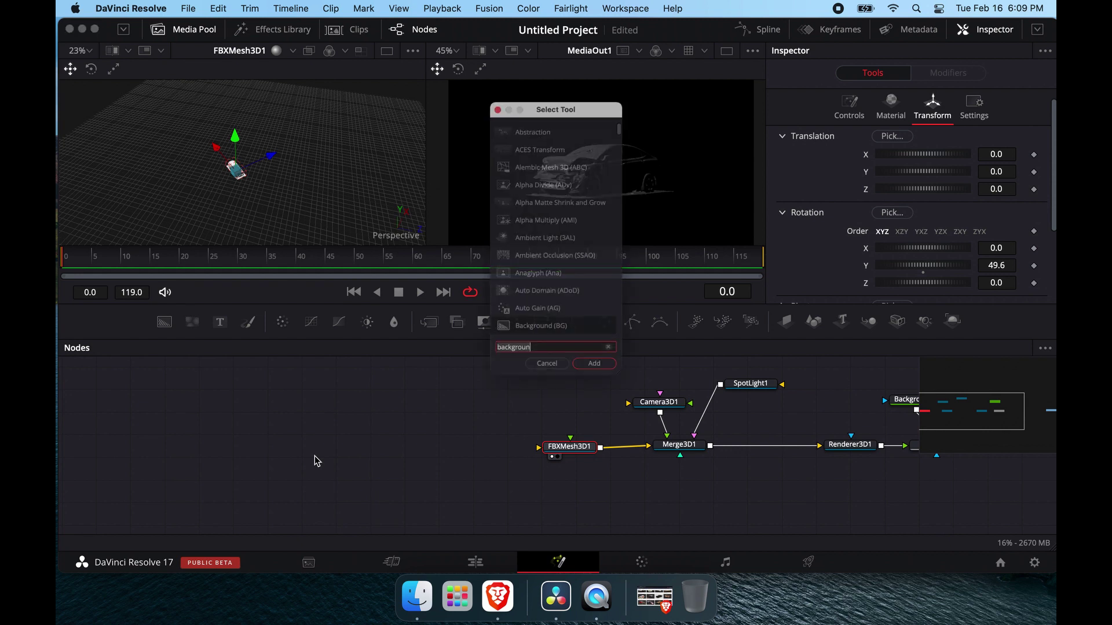
text(cook)
key(Return)
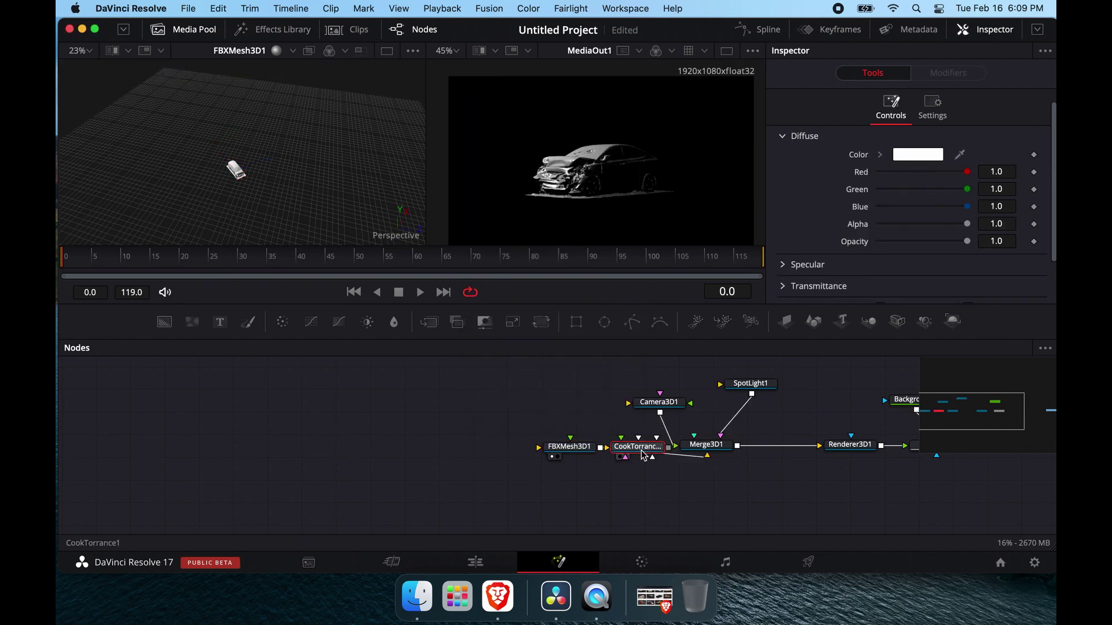
shift+drag(642, 454, 369, 454)
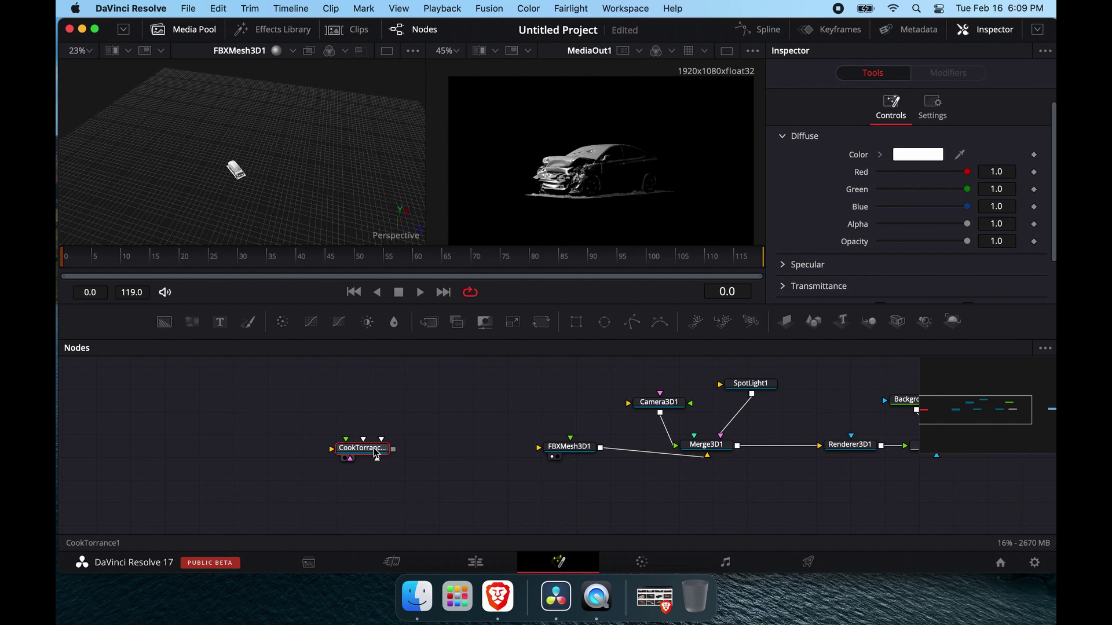
Try adding a Blinn material node, then delete it and reposition CookTorrance1
key(shift+space)
text(blinn)
key(Return)
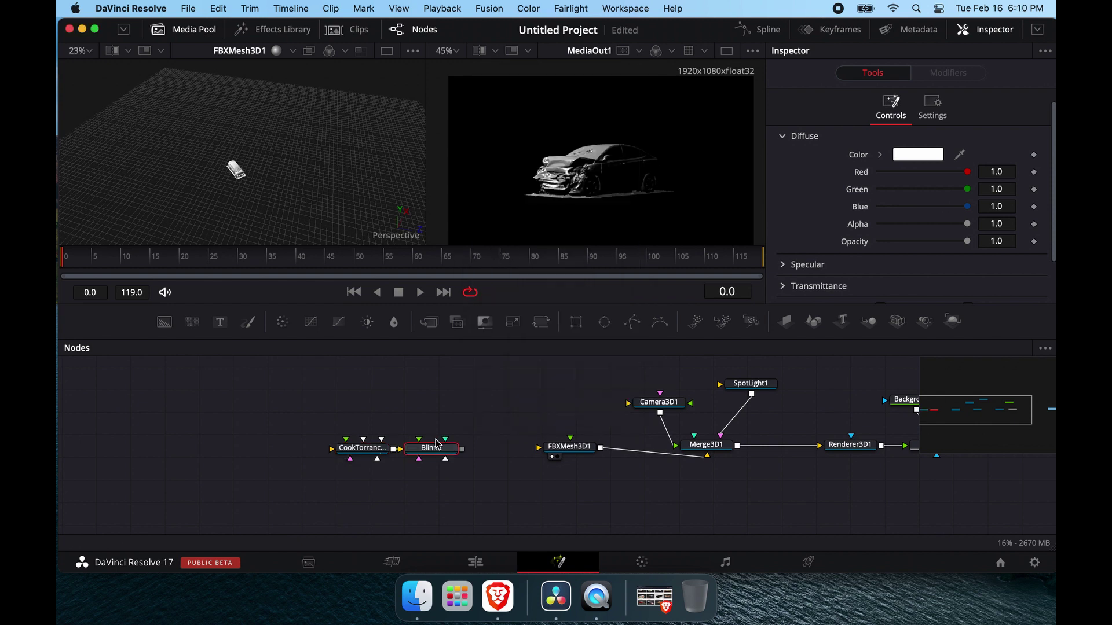
drag(436, 444, 464, 450)
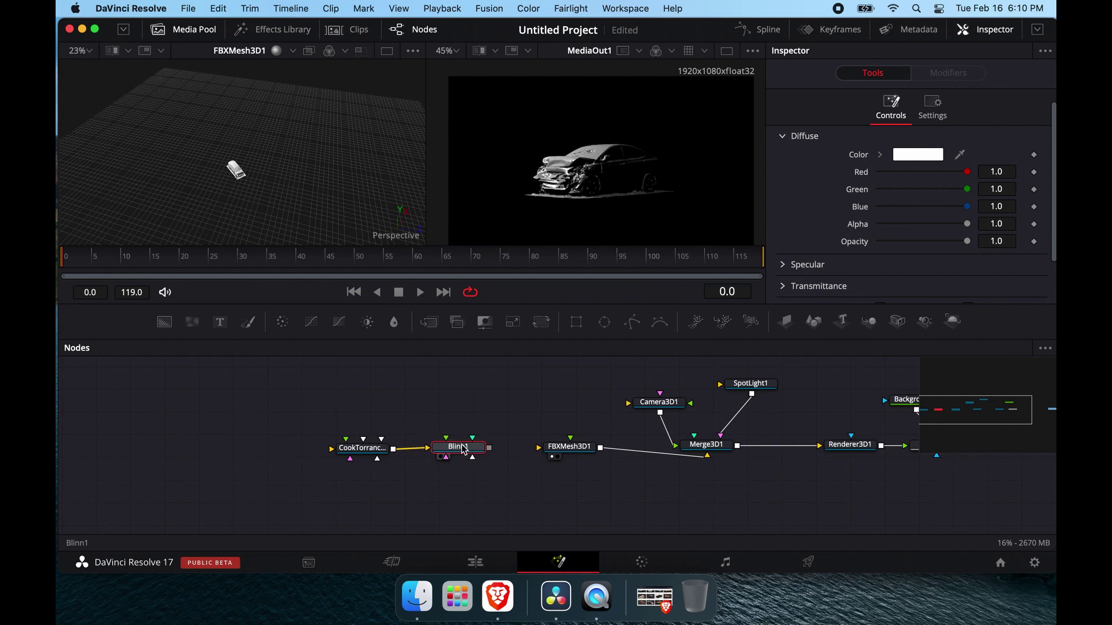
key(Delete)
drag(378, 450, 397, 452)
Add a Reflect node after CookTorrance1 and wire it into FBXMesh3D1's material input
key(shift+space)
text(reflect)
key(Return)
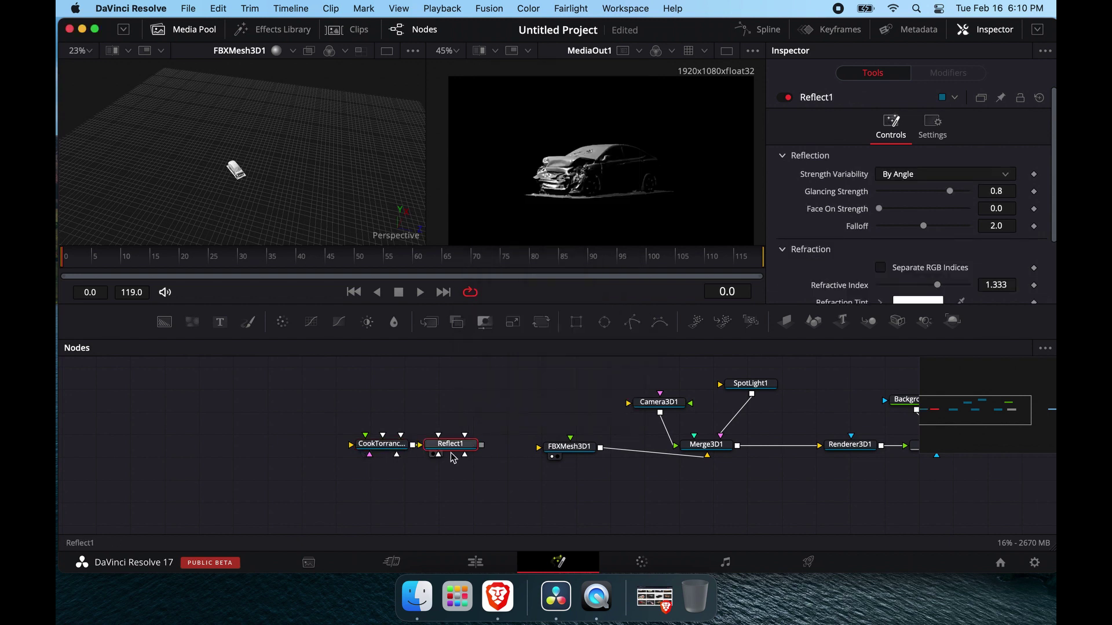
drag(481, 445, 565, 455)
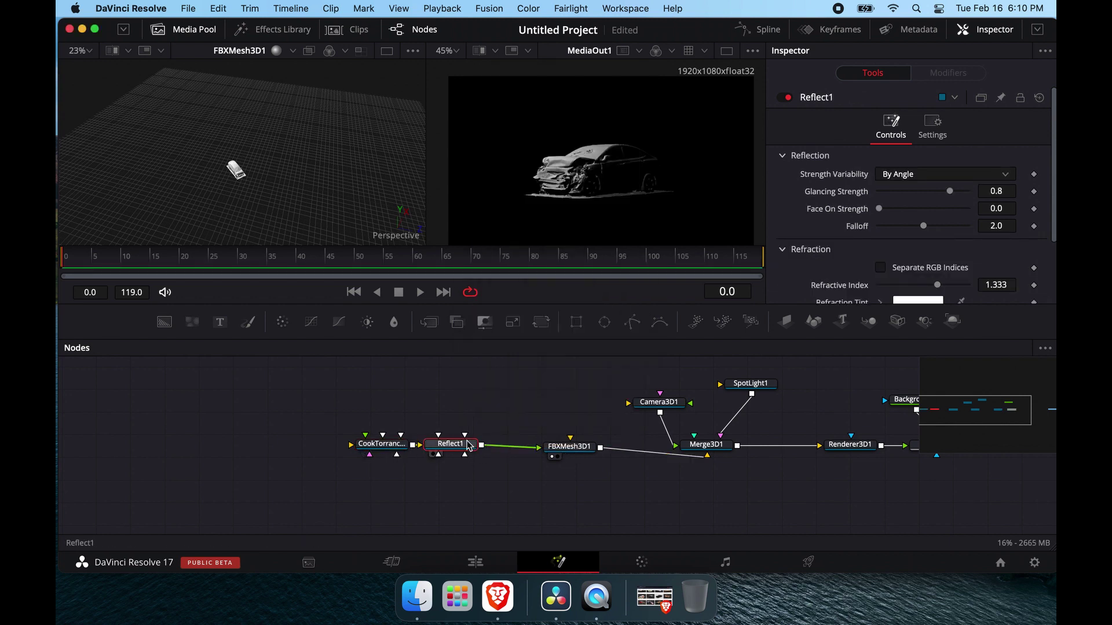
drag(450, 444, 483, 444)
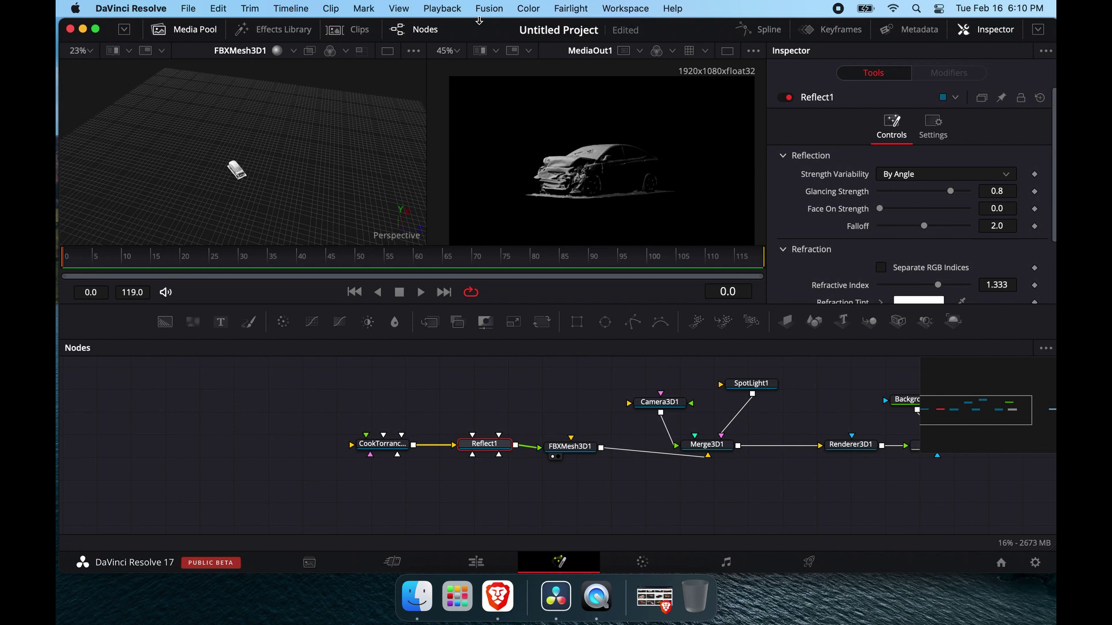
Open the 3d-scanned-car textures folder in Finder and arrange it beside Resolve
drag(472, 32, 669, 32)
double_click(225, 198)
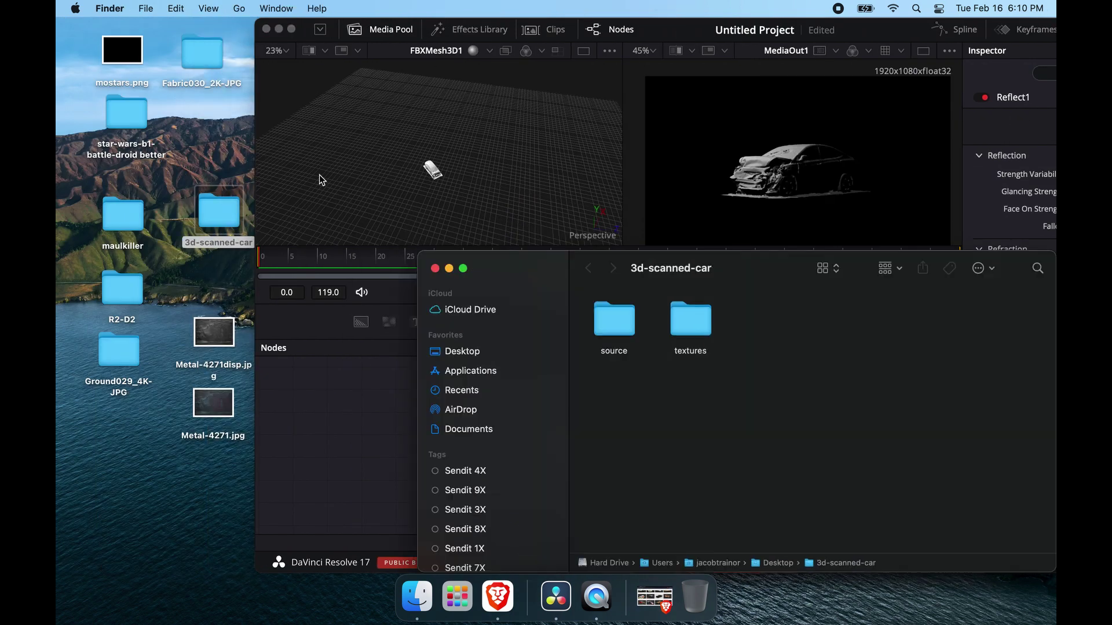
double_click(668, 323)
drag(599, 268, 258, 16)
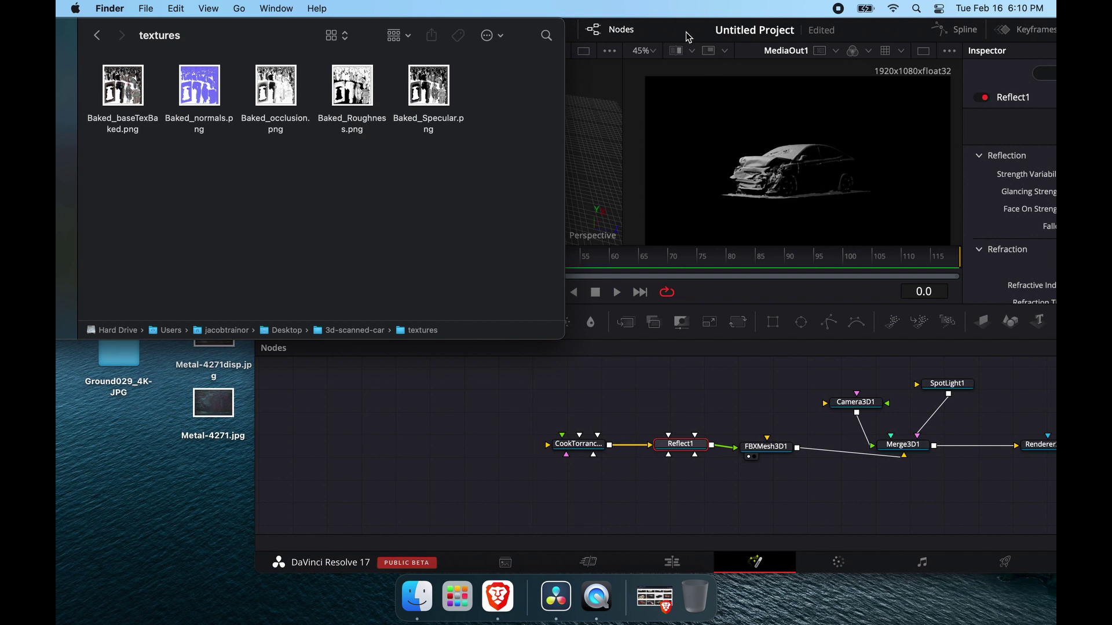
drag(686, 33, 720, 11)
key(space)
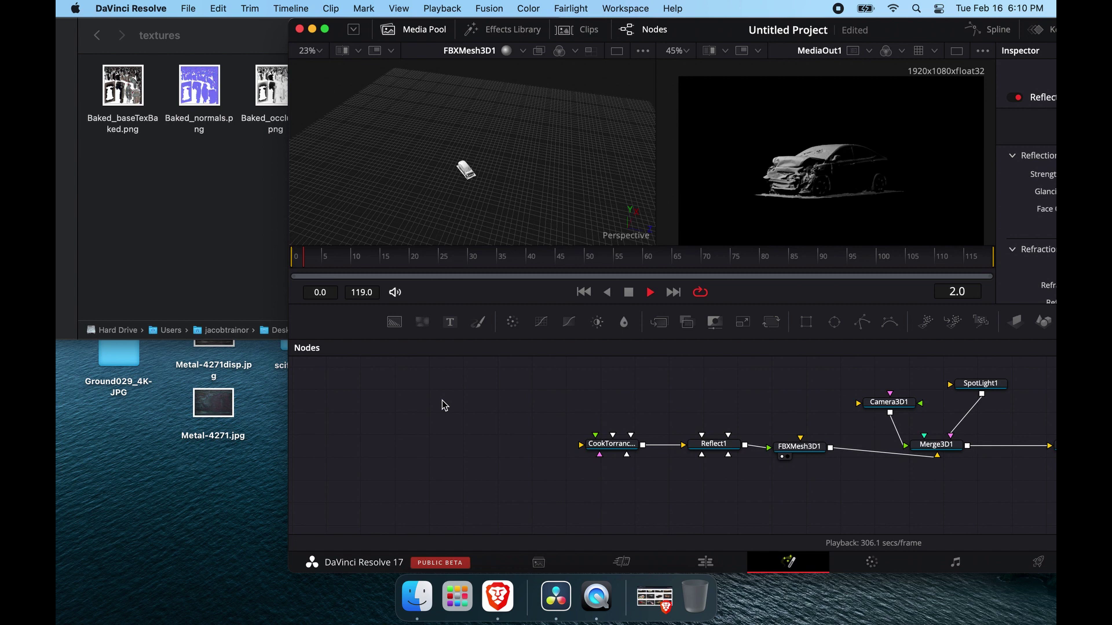
key(space)
Add a Loader node with the Baked_baseTexBaked.png texture
key(shift+space)
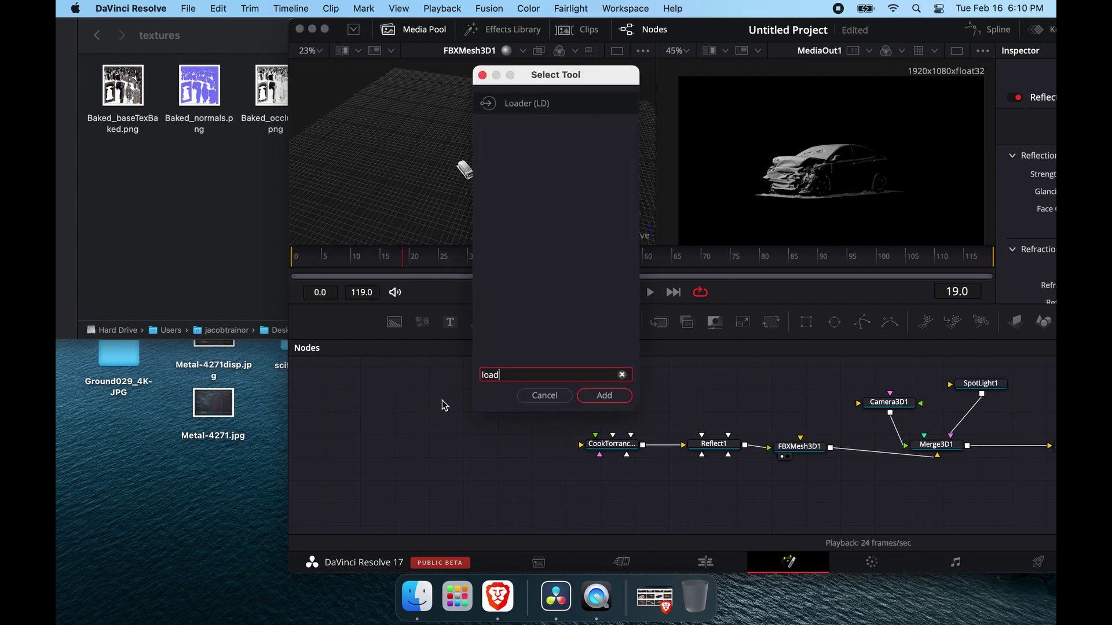
key(Escape)
key(ctrl+shift+l)
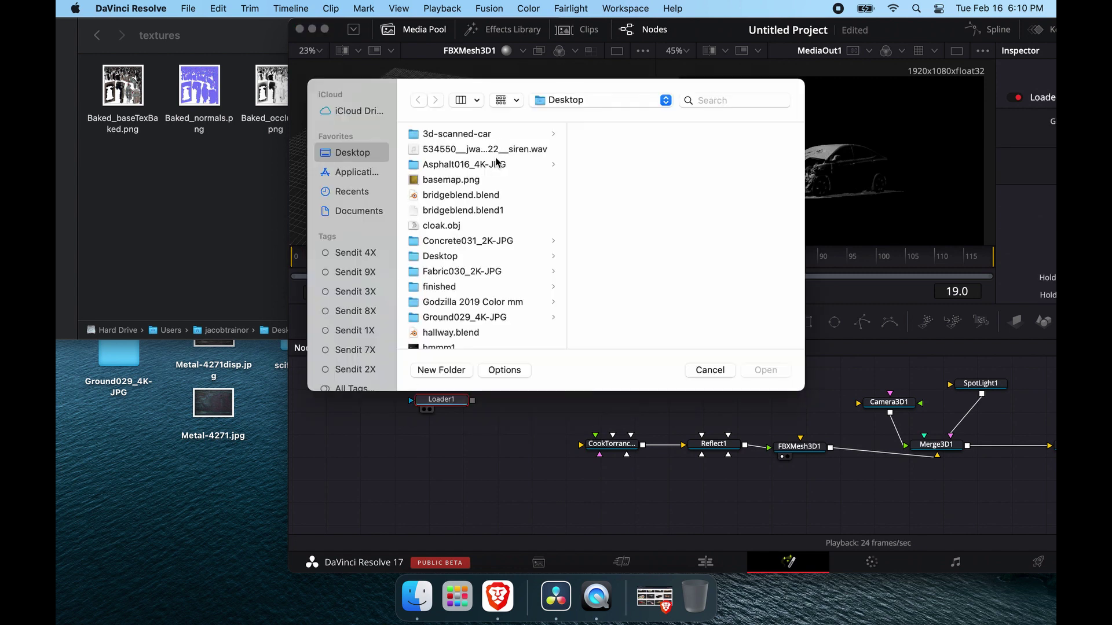
scroll(479, 206, down, 3)
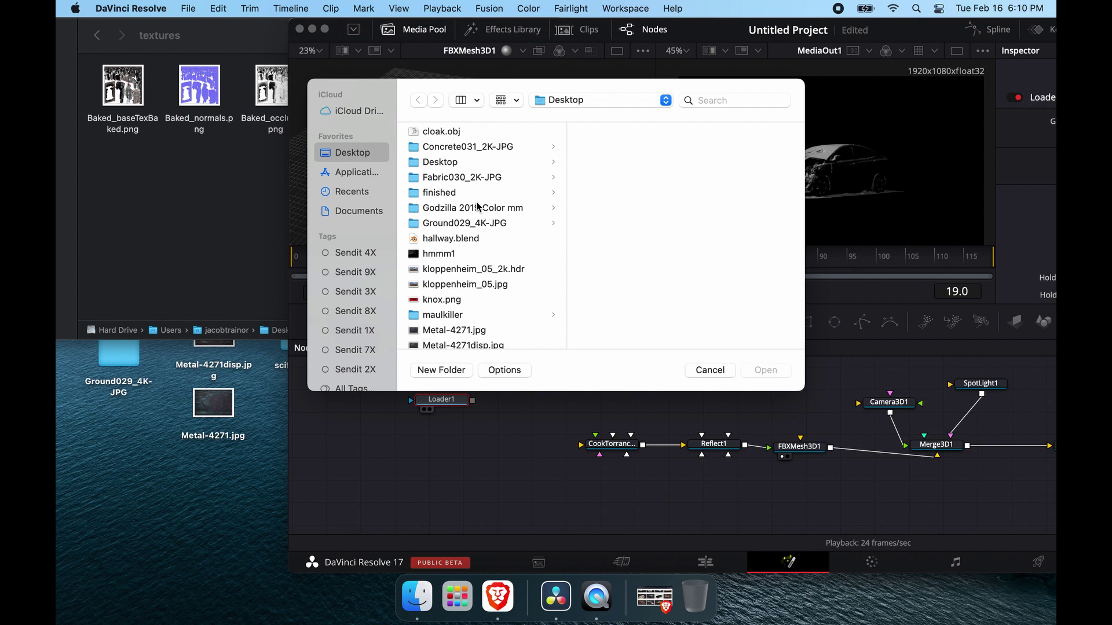
scroll(478, 206, down, 10)
scroll(478, 206, down, 3)
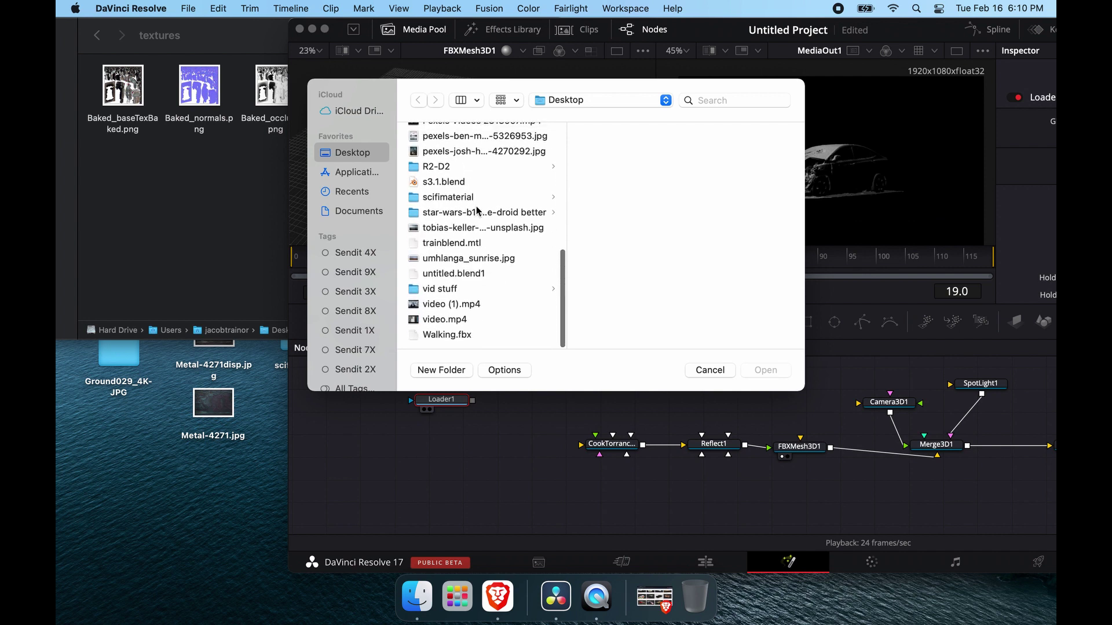
scroll(475, 146, up, 15)
click(474, 137)
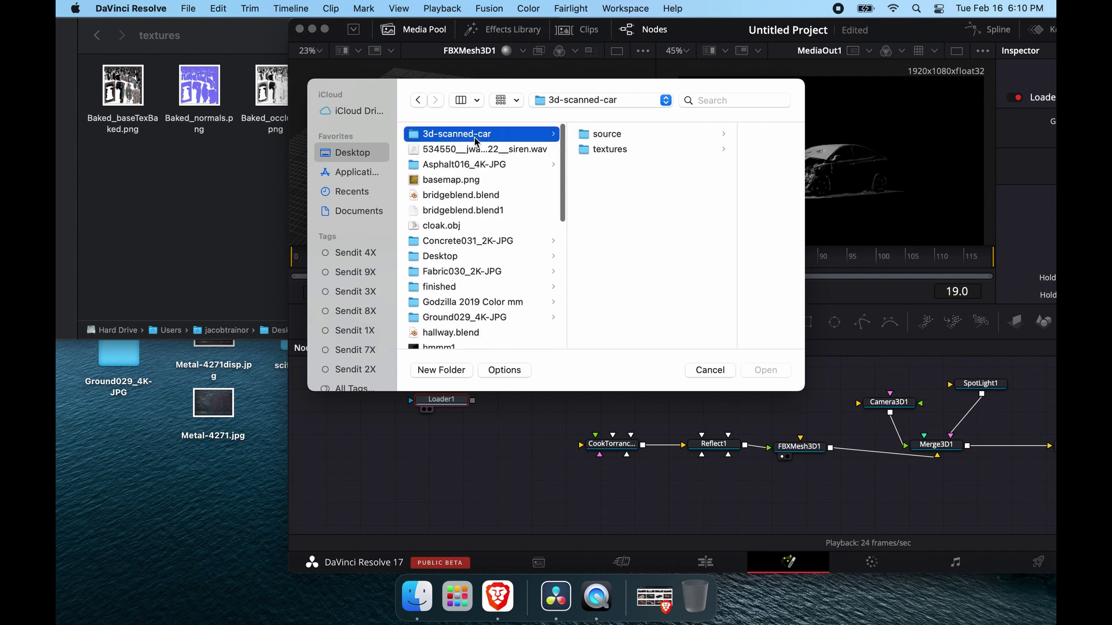
click(647, 148)
click(670, 134)
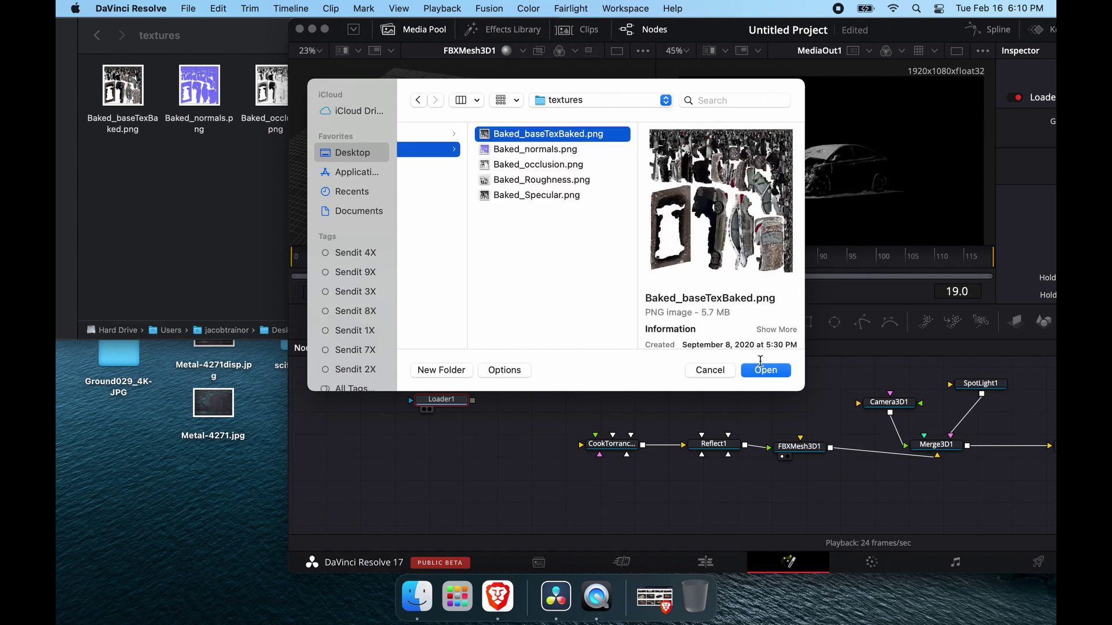
click(763, 369)
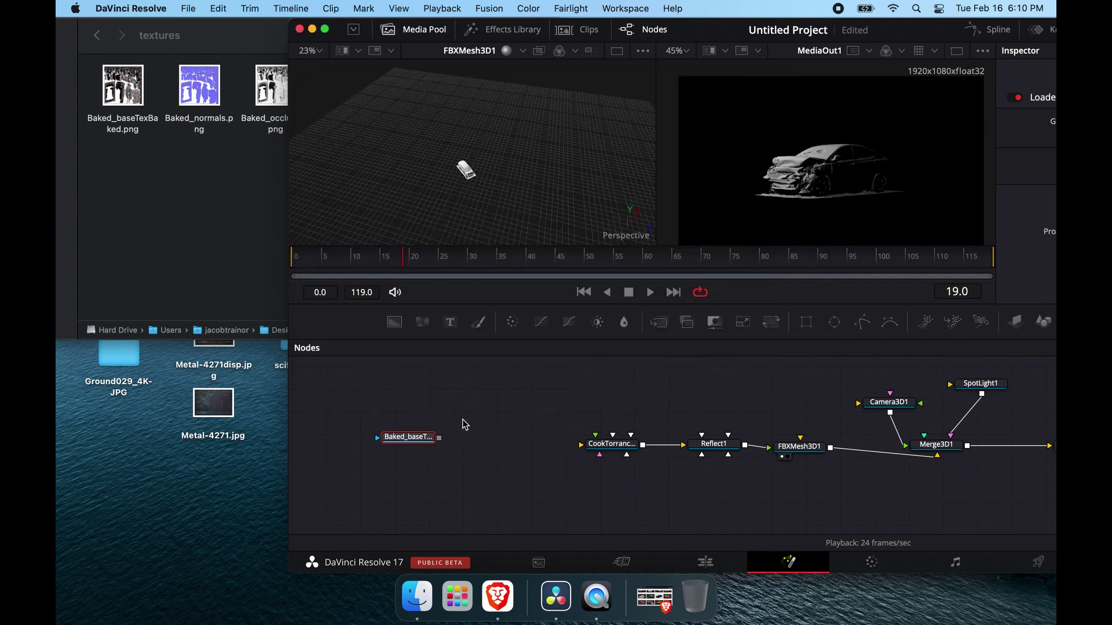
click(464, 424)
Add a Loader for Baked_occlusion.png and place it above the base texture loader
key(shift+space)
text(loader)
key(Return)
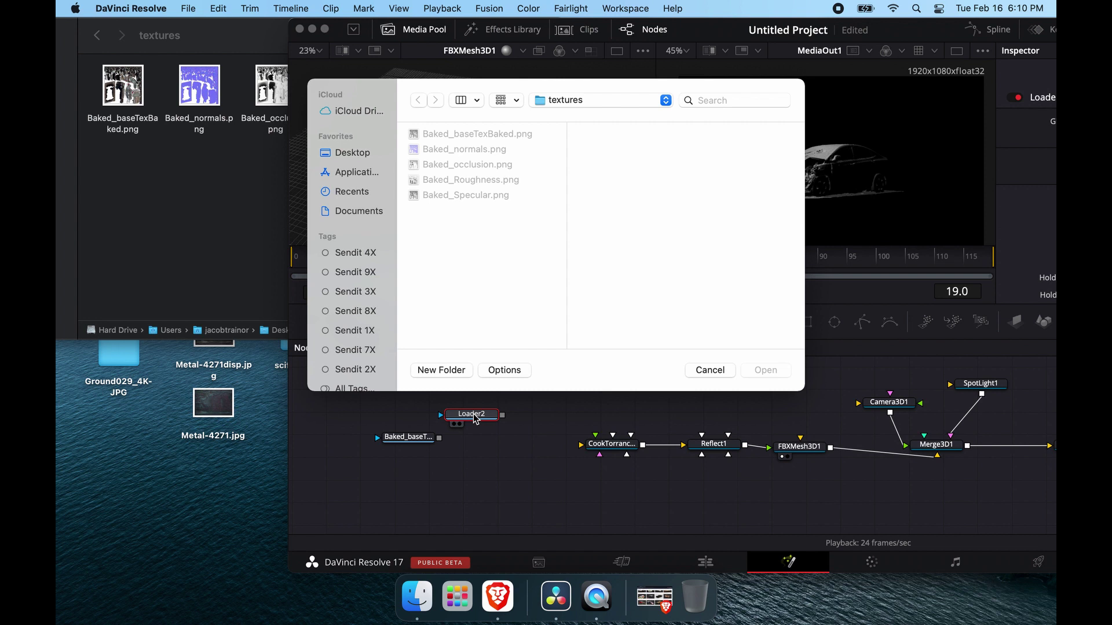
click(468, 166)
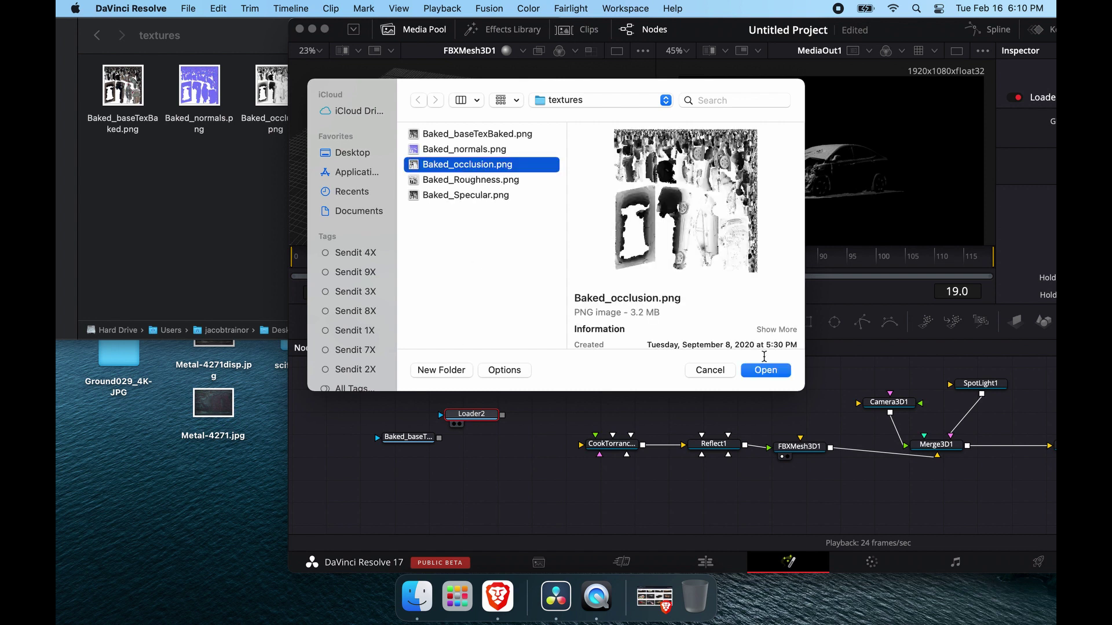
click(766, 371)
drag(469, 422, 405, 409)
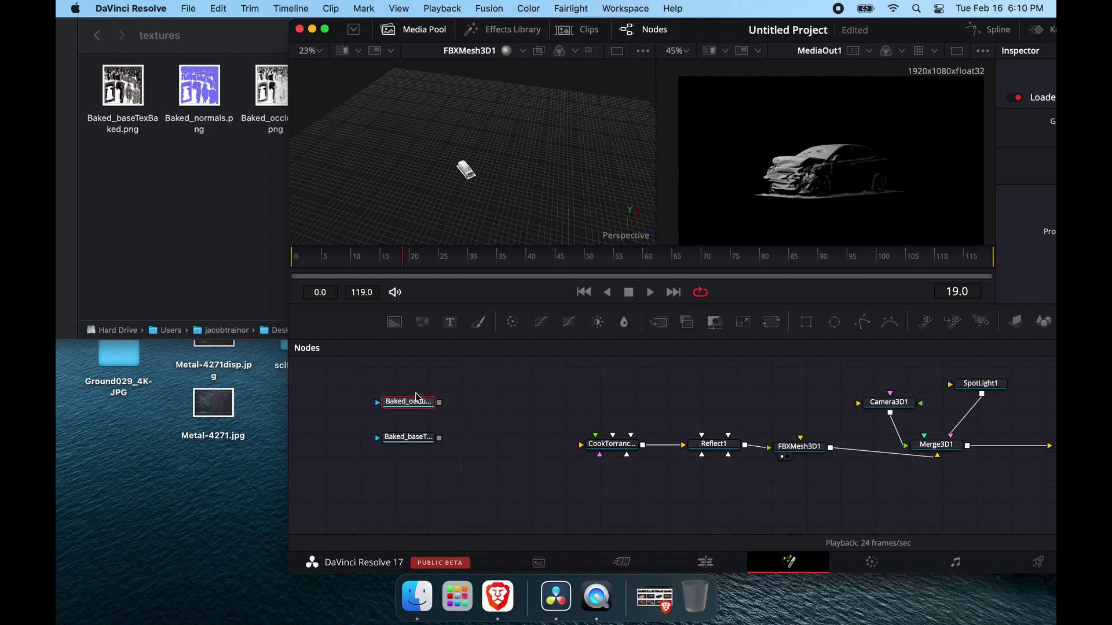
click(497, 485)
Add a Loader for Baked_normals.png and move it to the right
key(shift+space)
text(load)
key(Return)
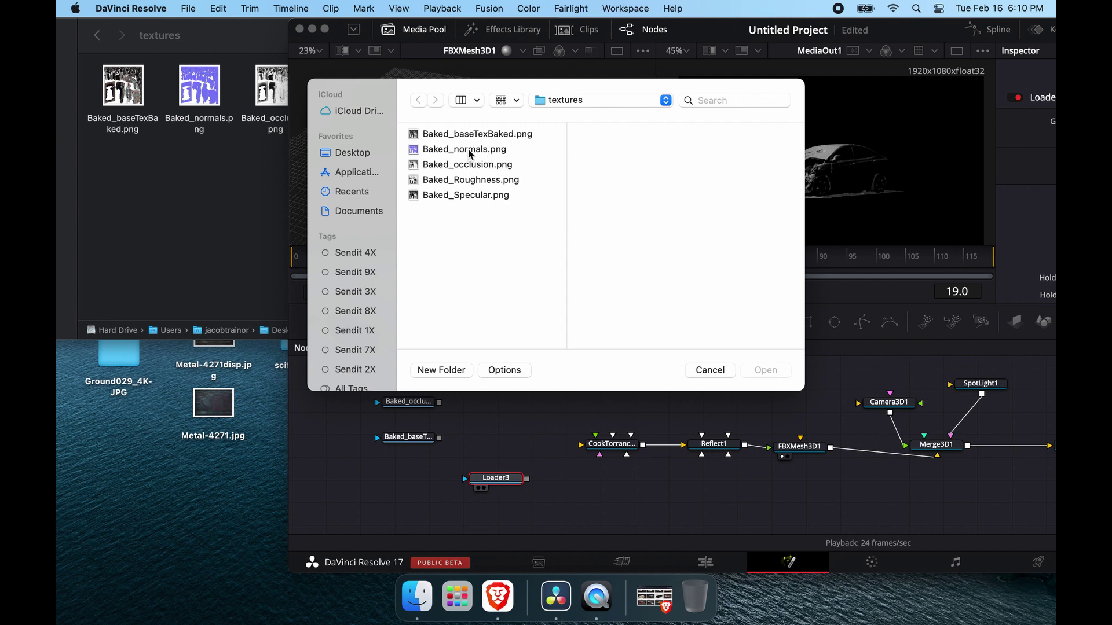
click(469, 150)
click(765, 370)
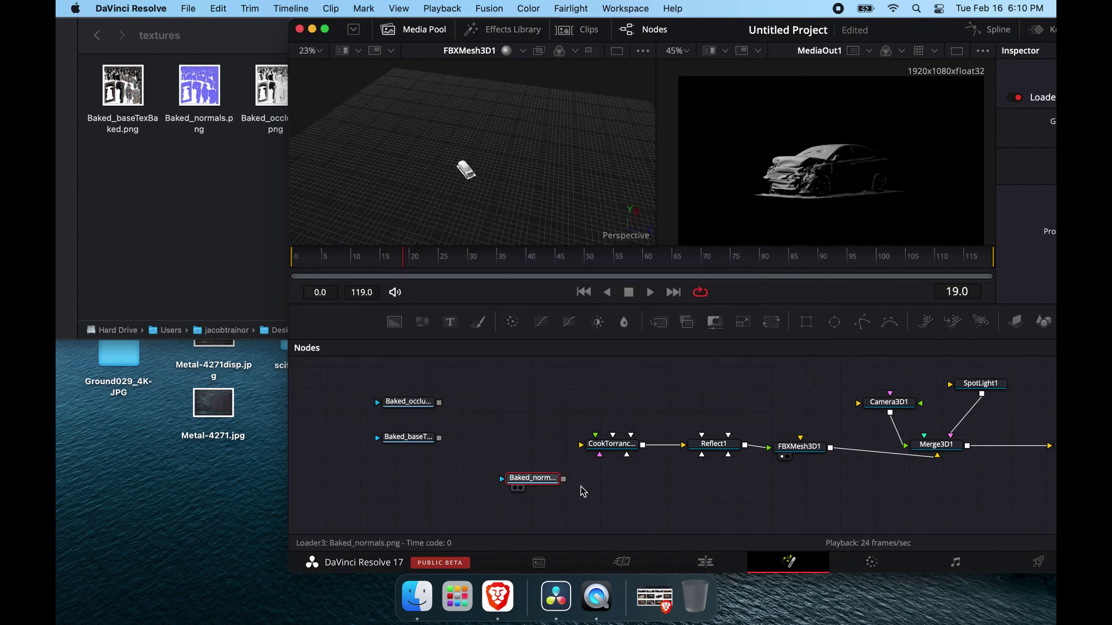
drag(532, 478, 684, 502)
click(439, 477)
Add a Loader for Baked_Roughness.png and place it near the top
key(shift+space)
text(loa)
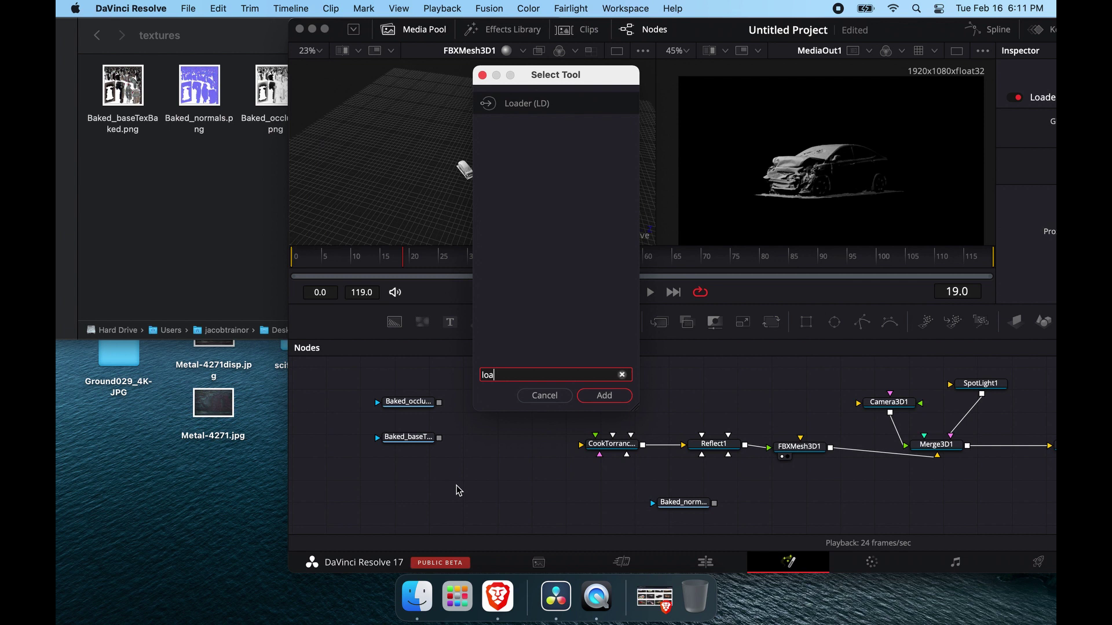
key(Return)
click(466, 179)
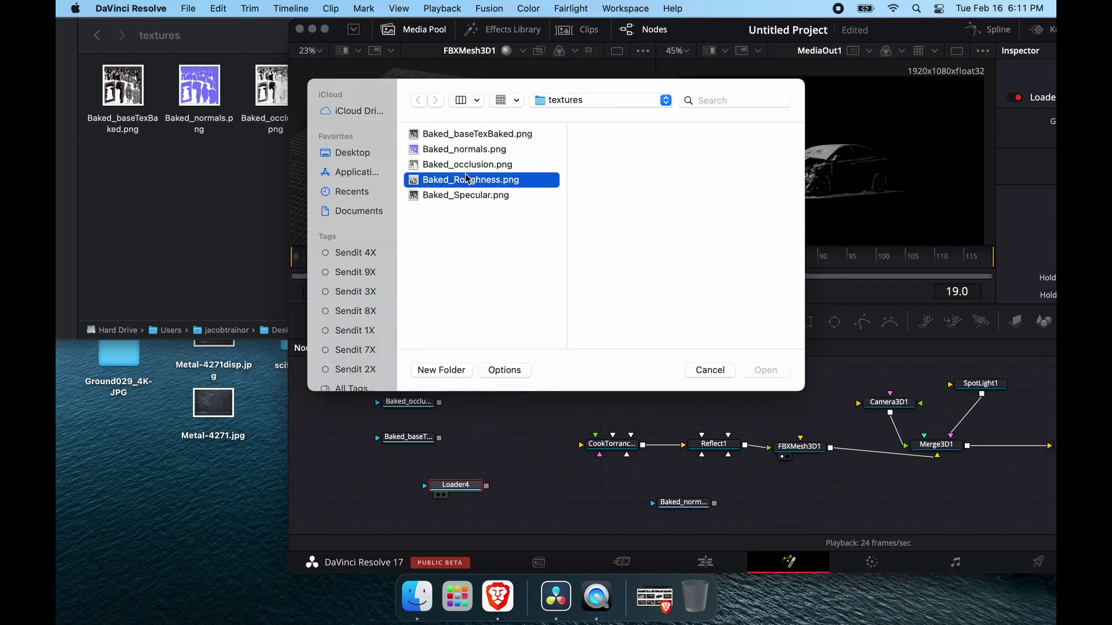
click(765, 370)
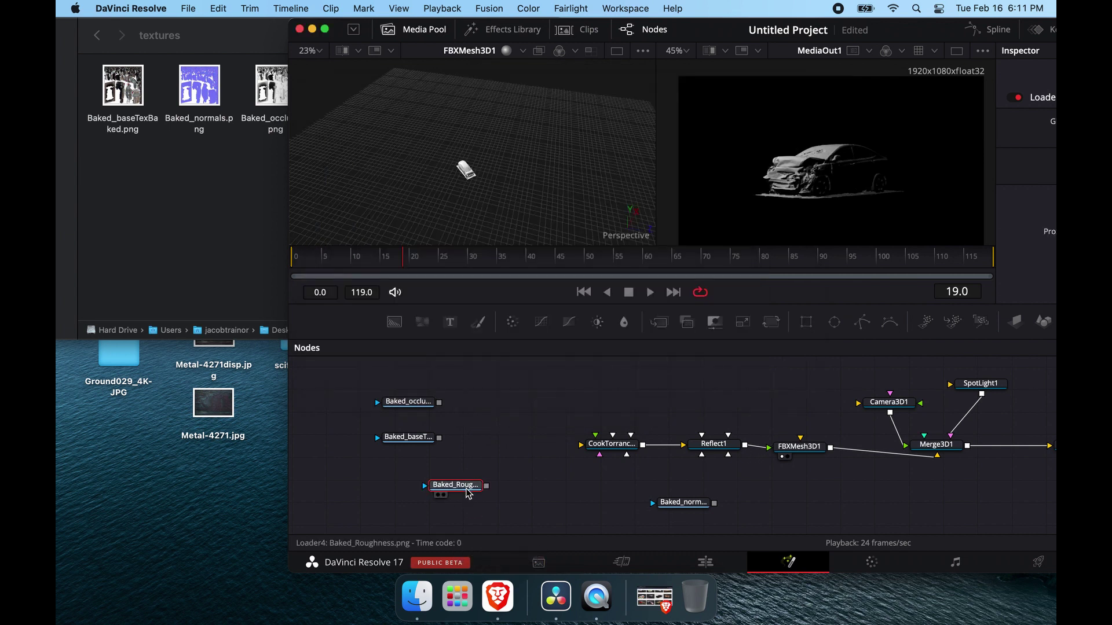
drag(469, 492, 600, 379)
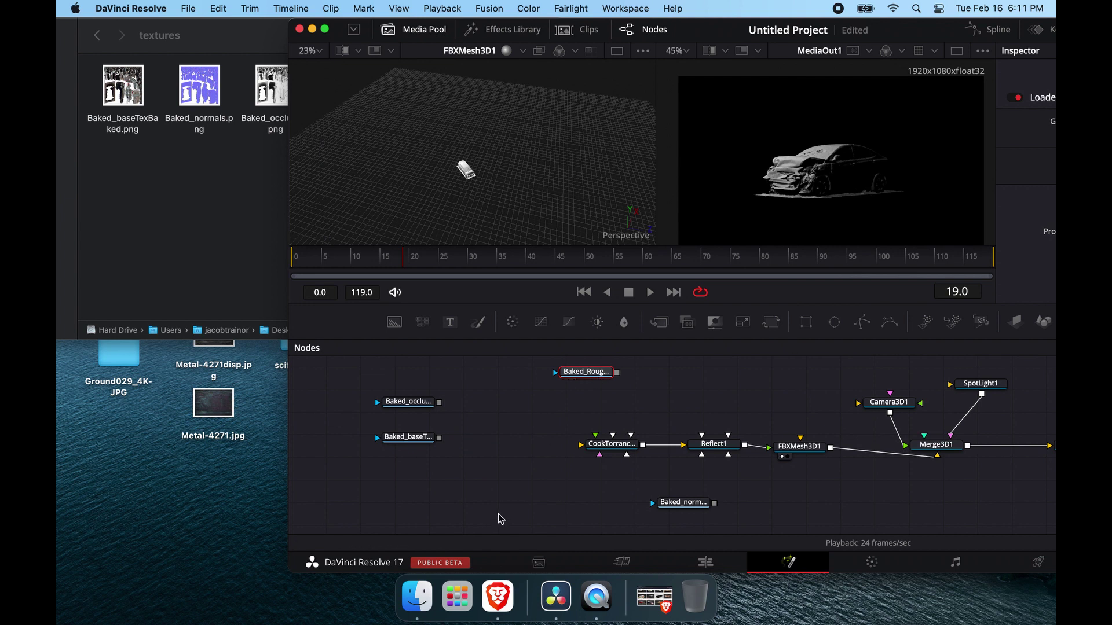
Add a fifth Loader for Baked_Specular.png and place it beside the others
key(shift+space)
text(loa)
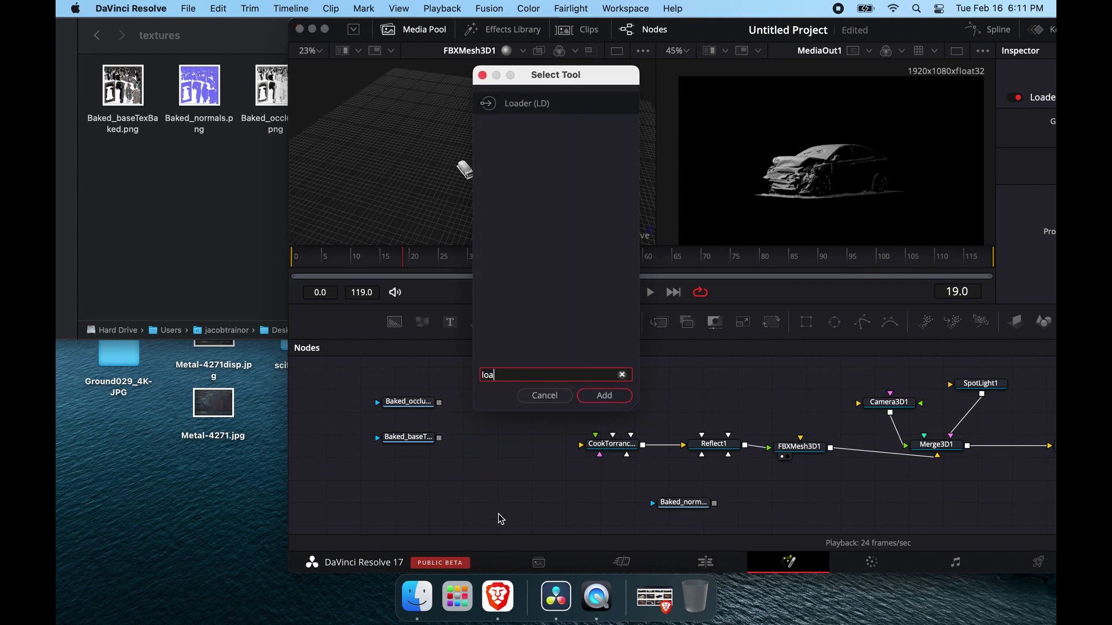
key(Escape)
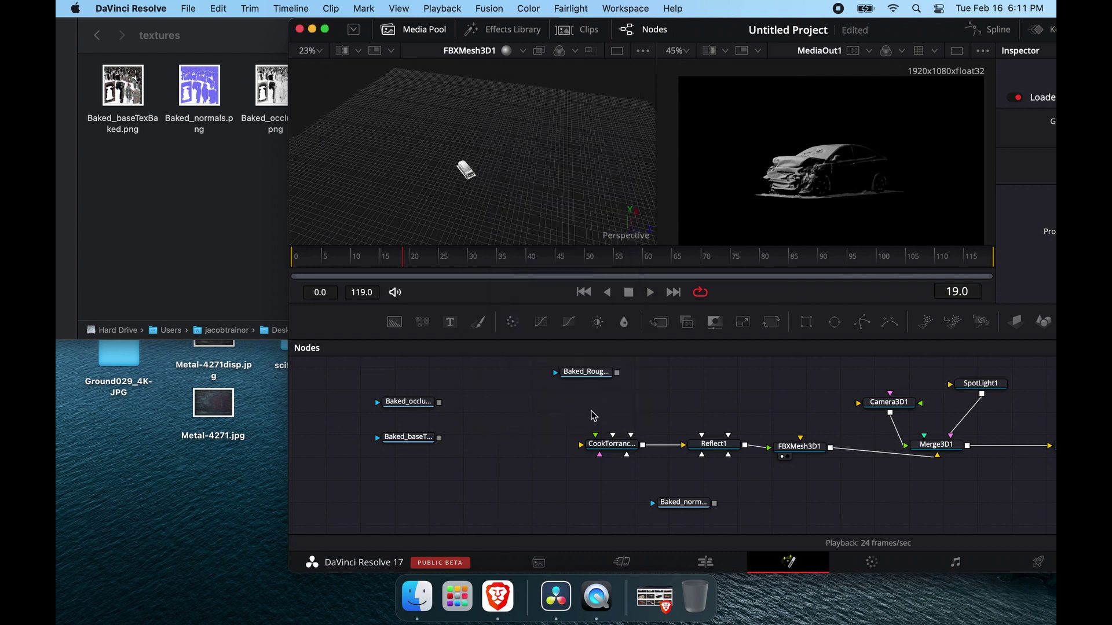
key(shift+space)
text(loa)
key(Escape)
key(shift+space)
text(loa)
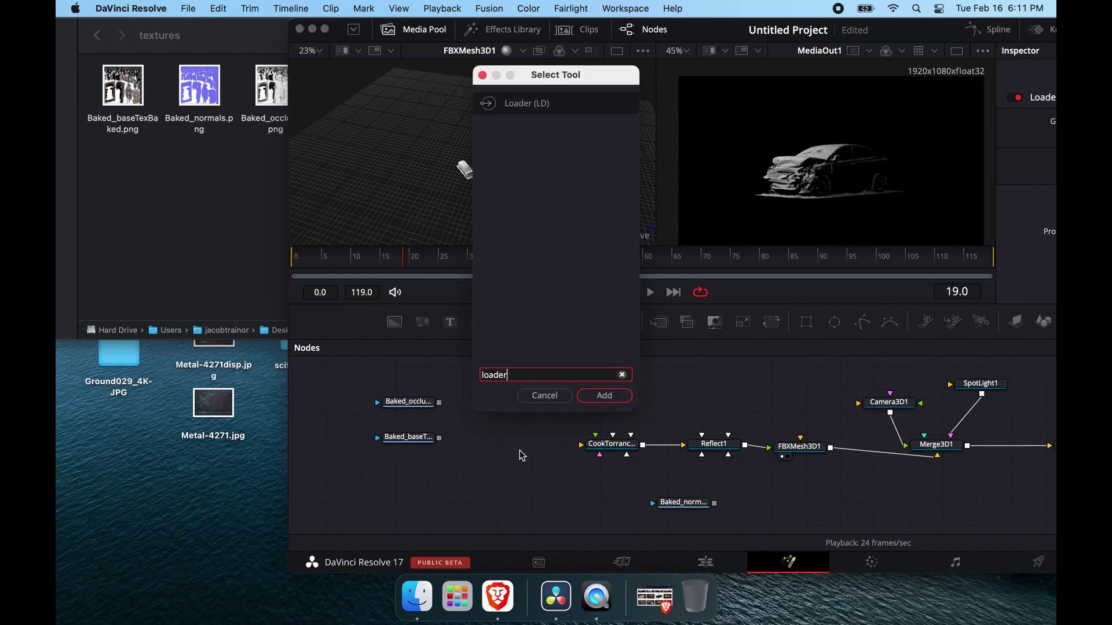
key(Return)
click(457, 195)
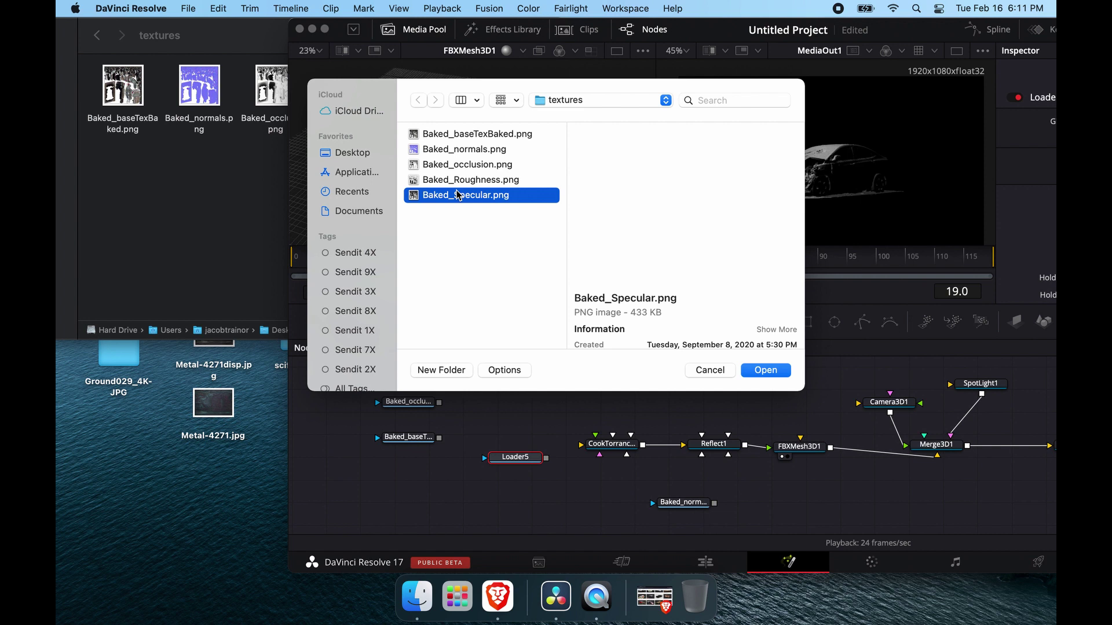
click(763, 370)
drag(517, 448, 517, 421)
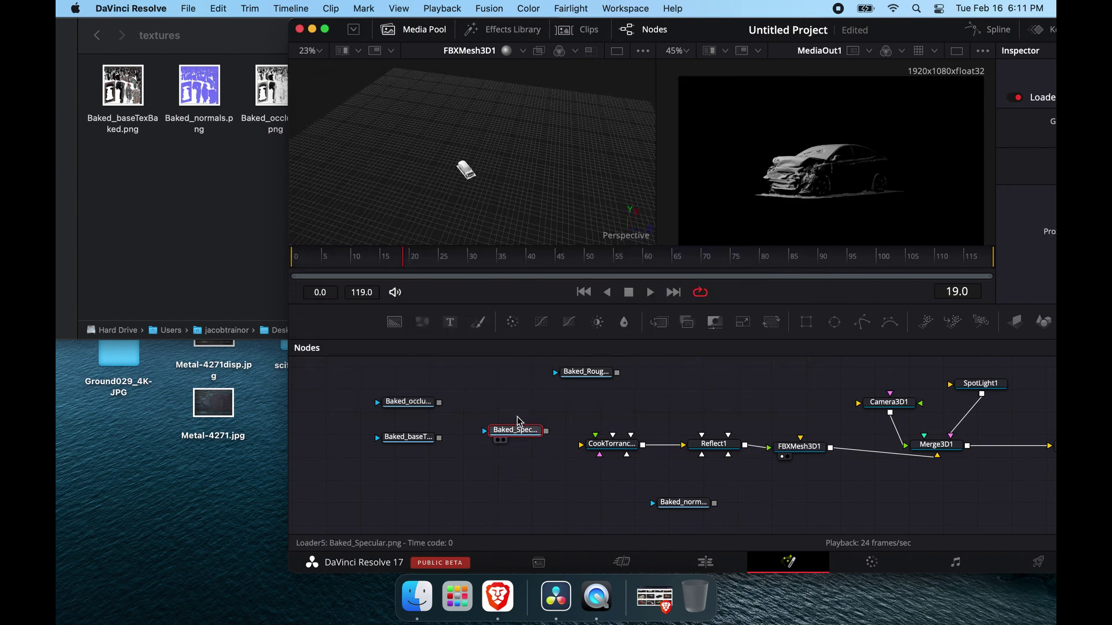
drag(932, 28, 678, 5)
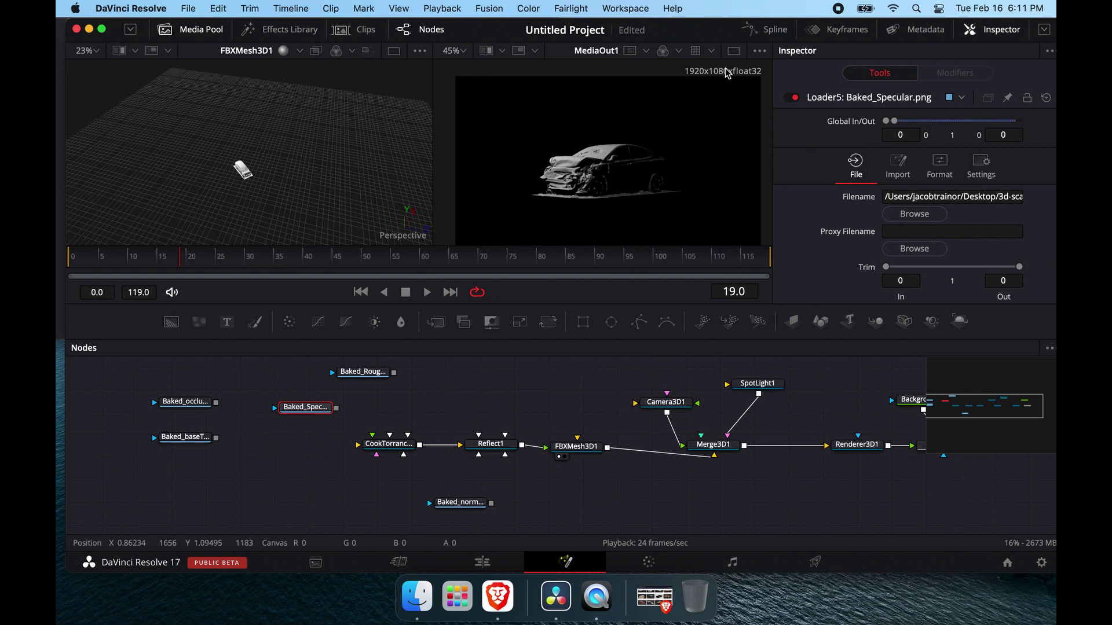
Show only the MediaOut1 viewer, enlarge it above the node graph, and zoom in on the car
click(734, 51)
click(734, 51)
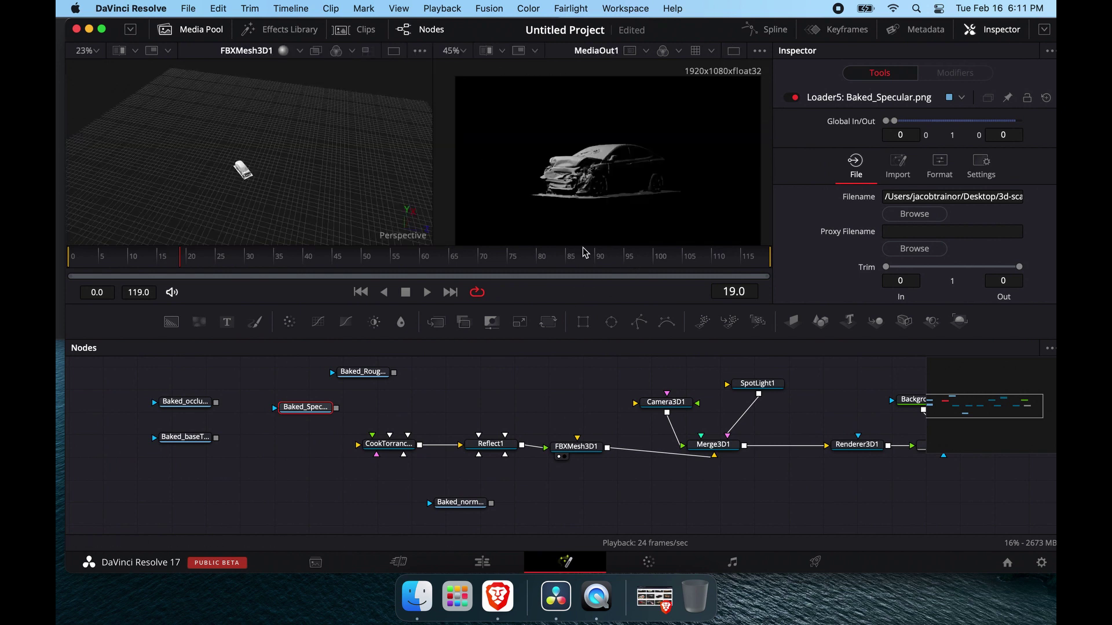
click(733, 51)
drag(532, 305, 531, 383)
ctrl+scroll(497, 174, up, 5)
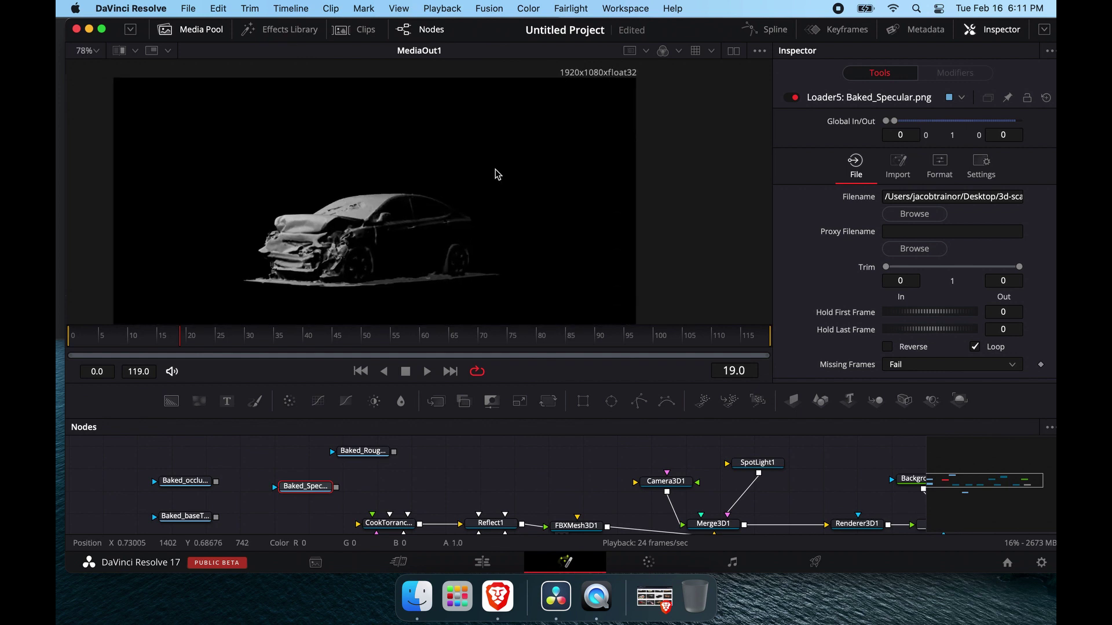
ctrl+scroll(423, 210, up, 6)
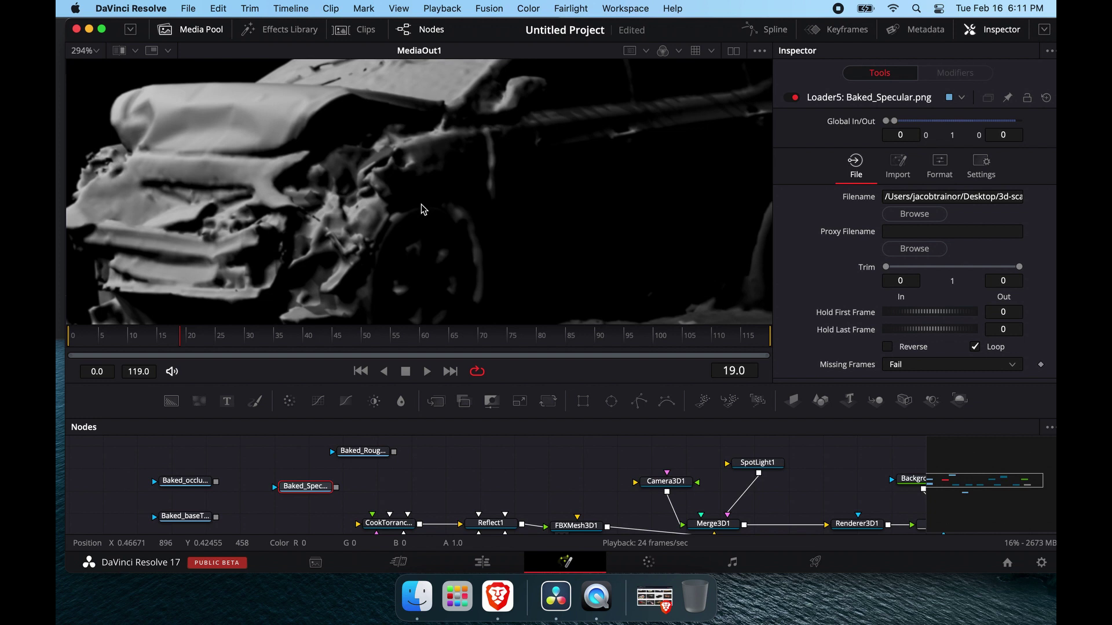
ctrl+scroll(424, 209, down, 2)
ctrl+scroll(510, 182, down, 6)
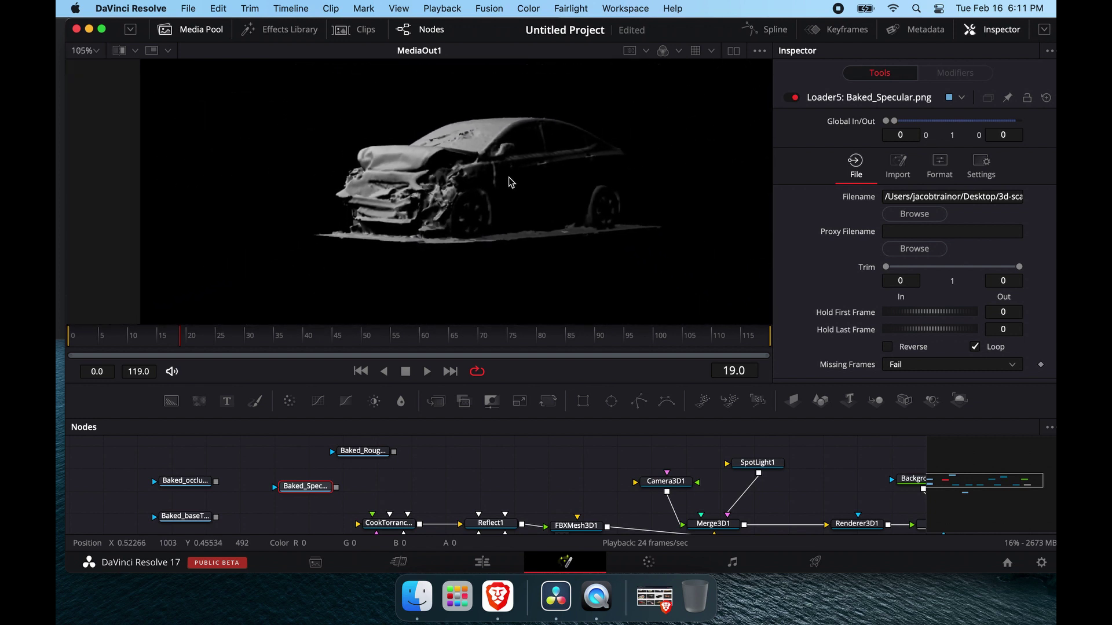
ctrl+scroll(510, 182, down, 1)
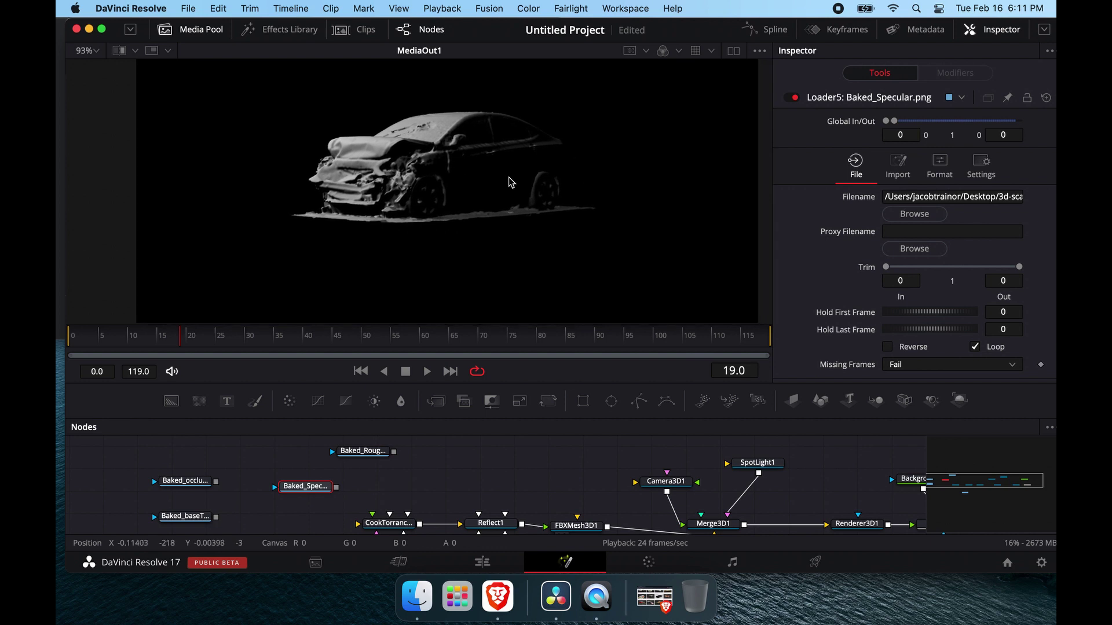
ctrl+scroll(510, 183, down, 1)
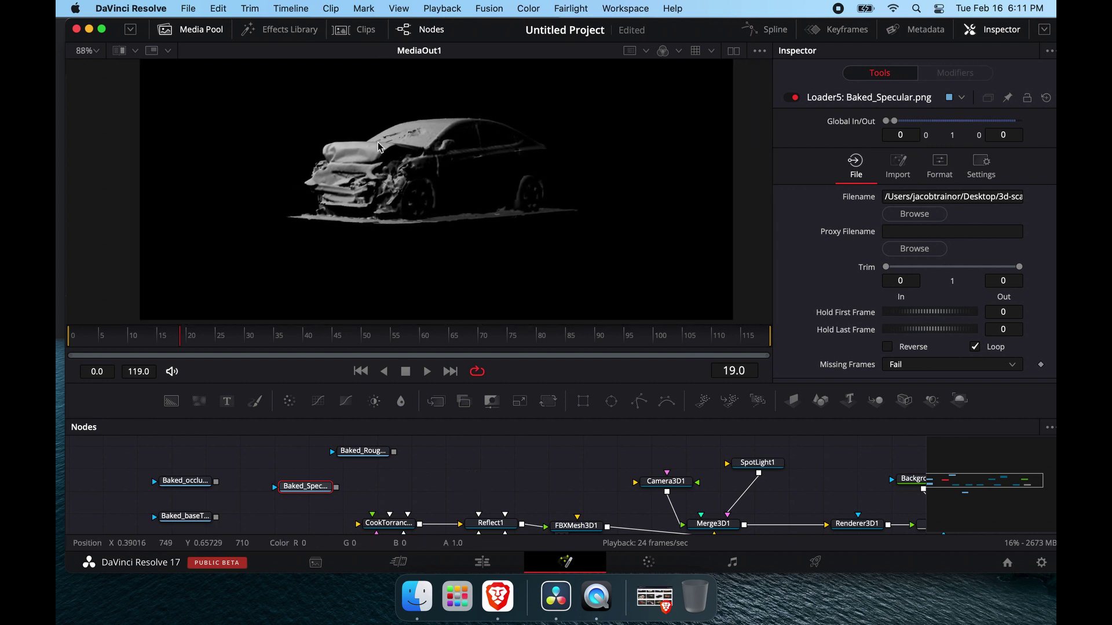
scroll(446, 517, left, 5)
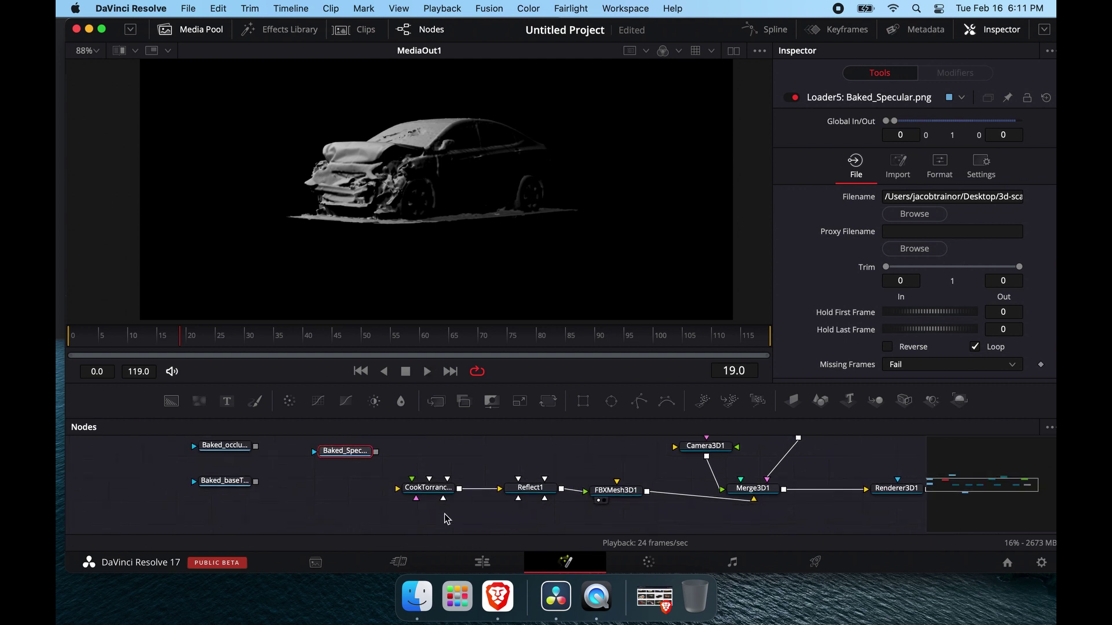
Restore two viewers, display the occlusion map in the left viewer, and reposition the loaders
drag(443, 483, 614, 469)
click(305, 482)
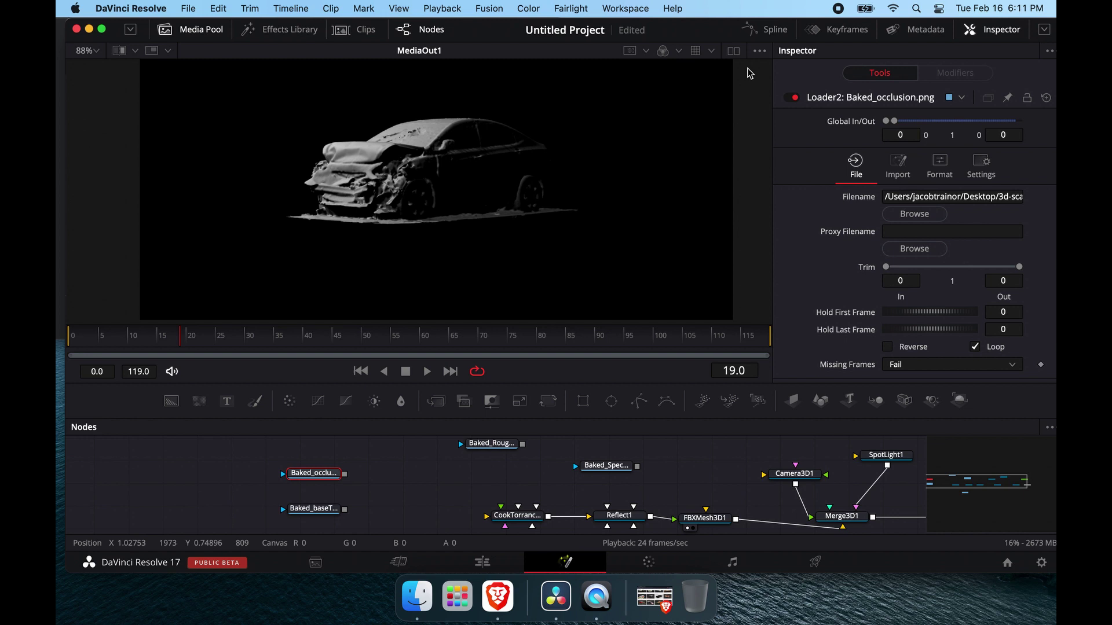
click(733, 50)
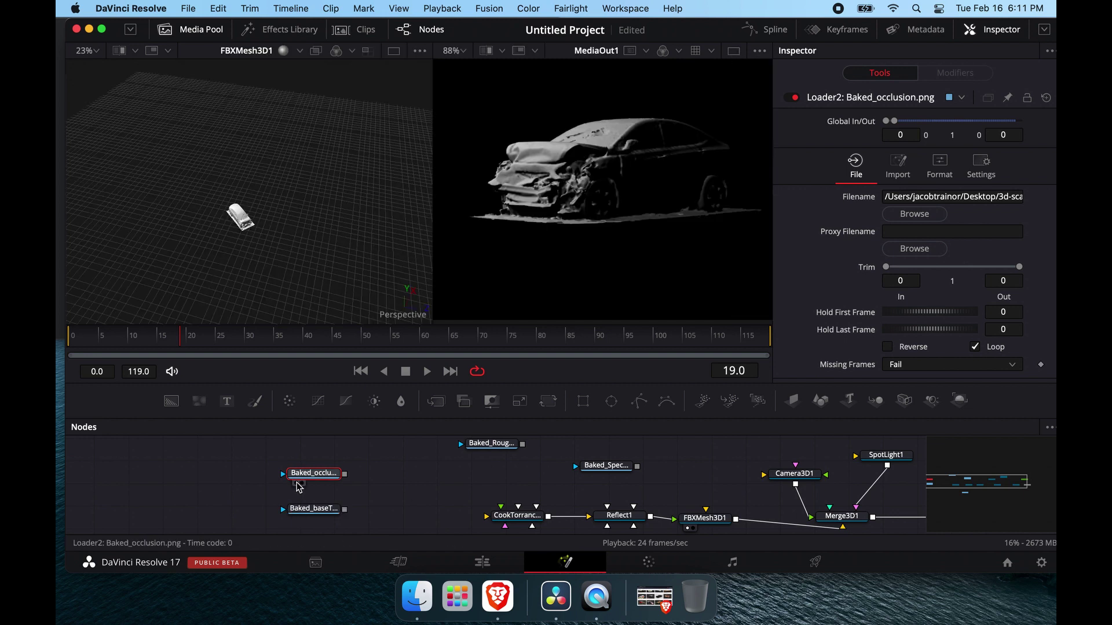
click(297, 484)
scroll(301, 186, up, 5)
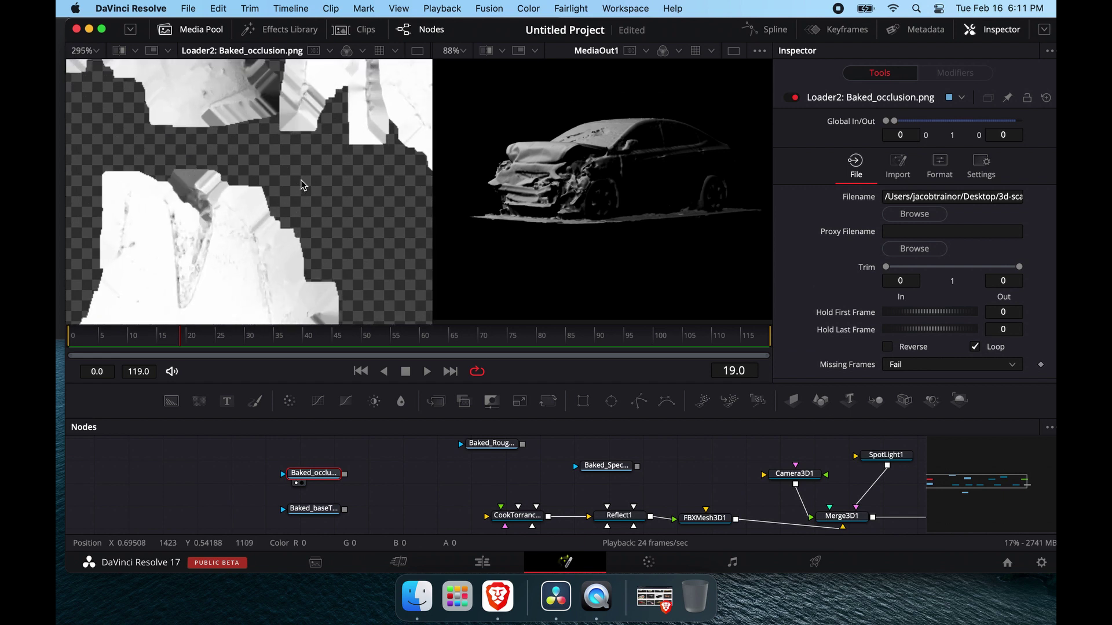
scroll(301, 185, down, 6)
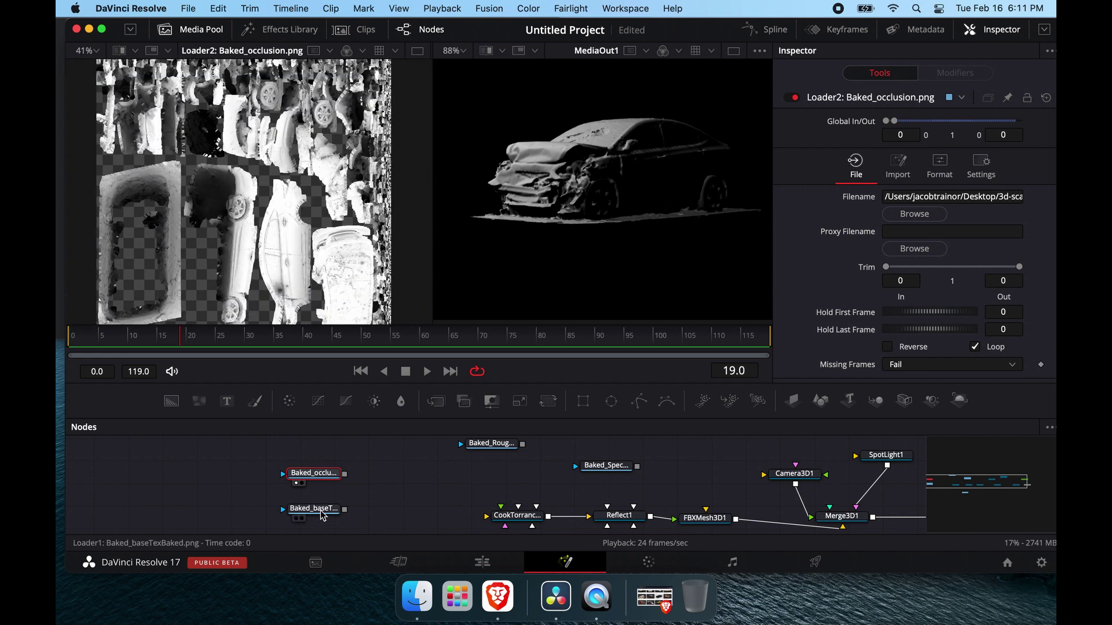
drag(323, 516, 302, 511)
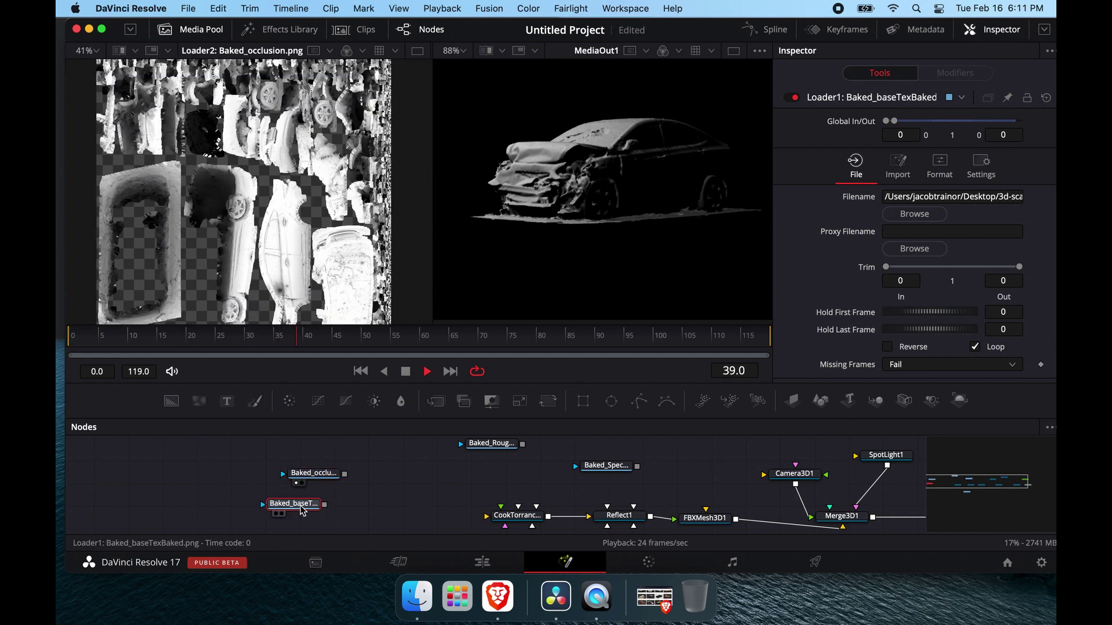
Add Merge2 multiplying Baked_occlusion over the base texture, feeding CookTorrance1's diffuse colour
key(shift+space)
text(merge)
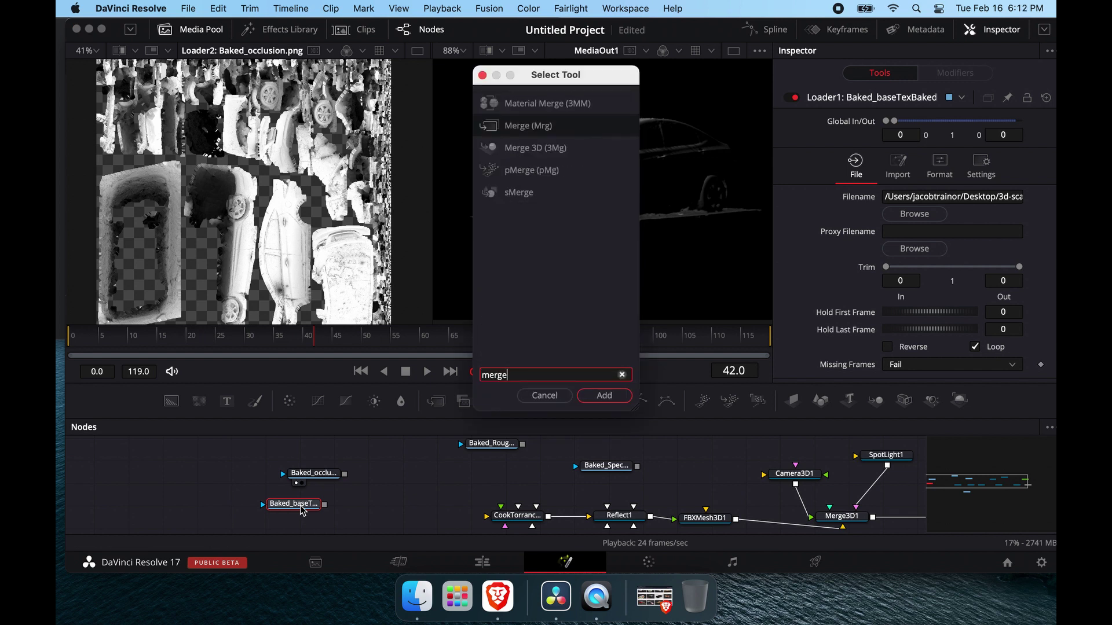
key(Return)
drag(371, 508, 375, 502)
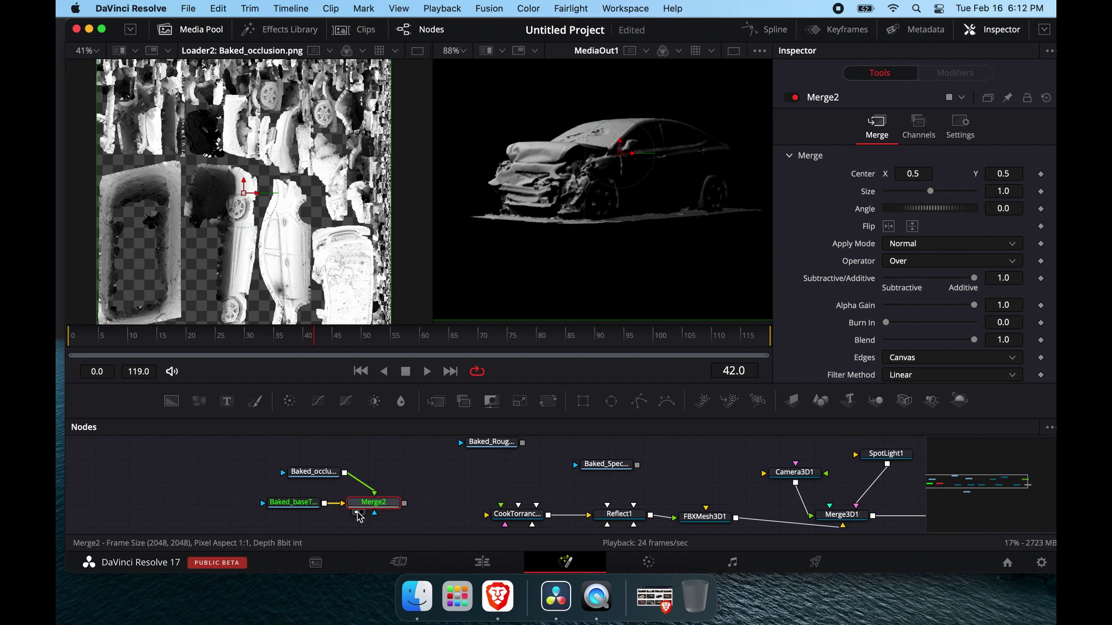
key(1)
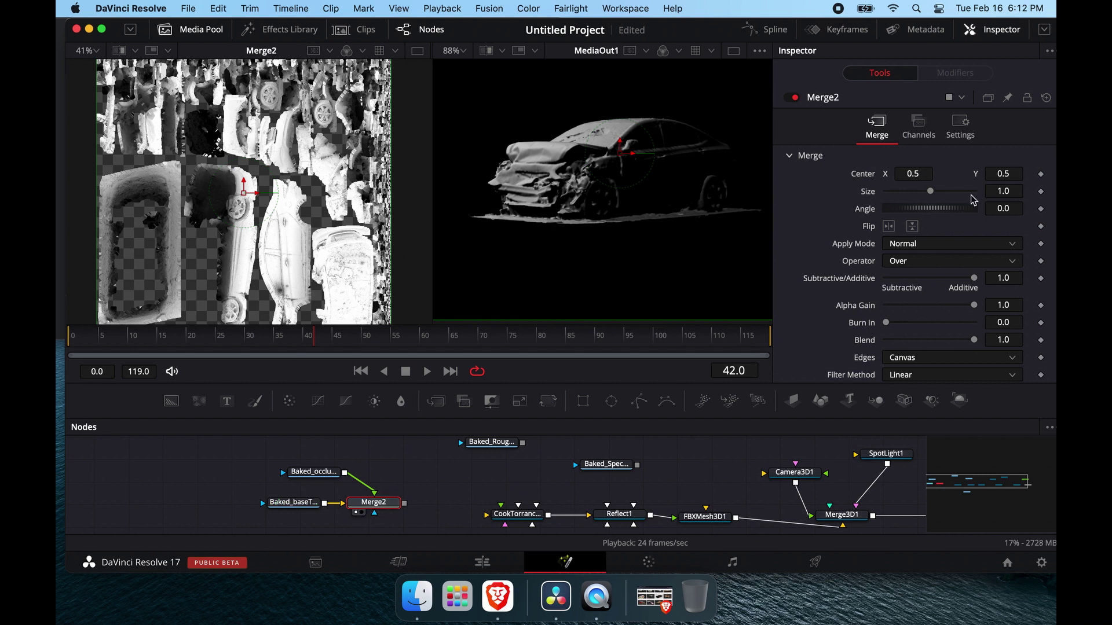
click(915, 243)
click(912, 307)
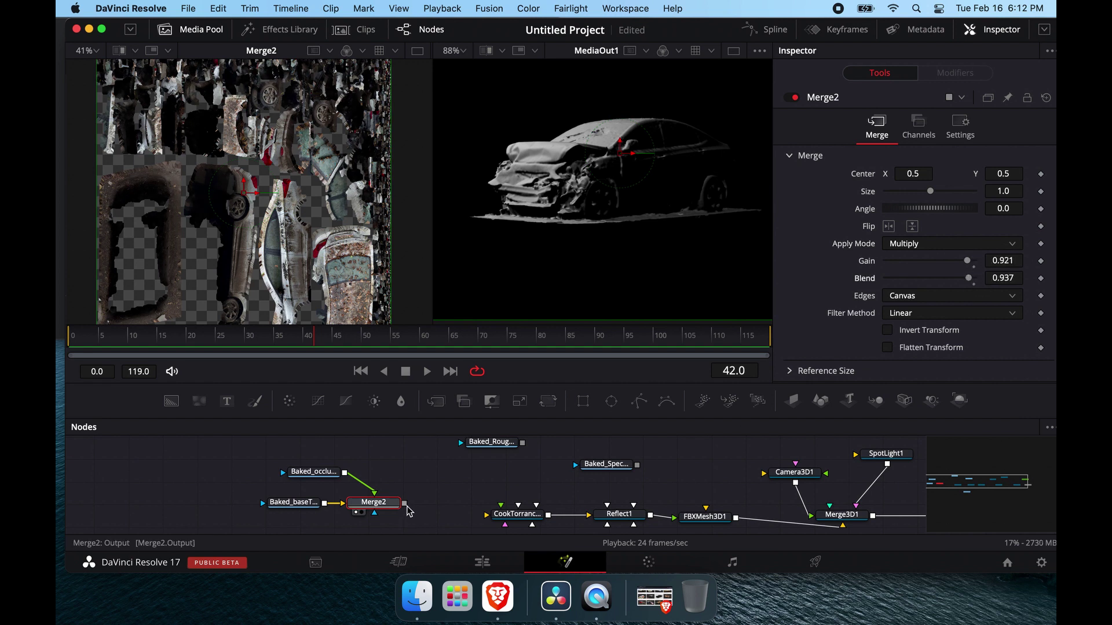
drag(407, 504, 520, 518)
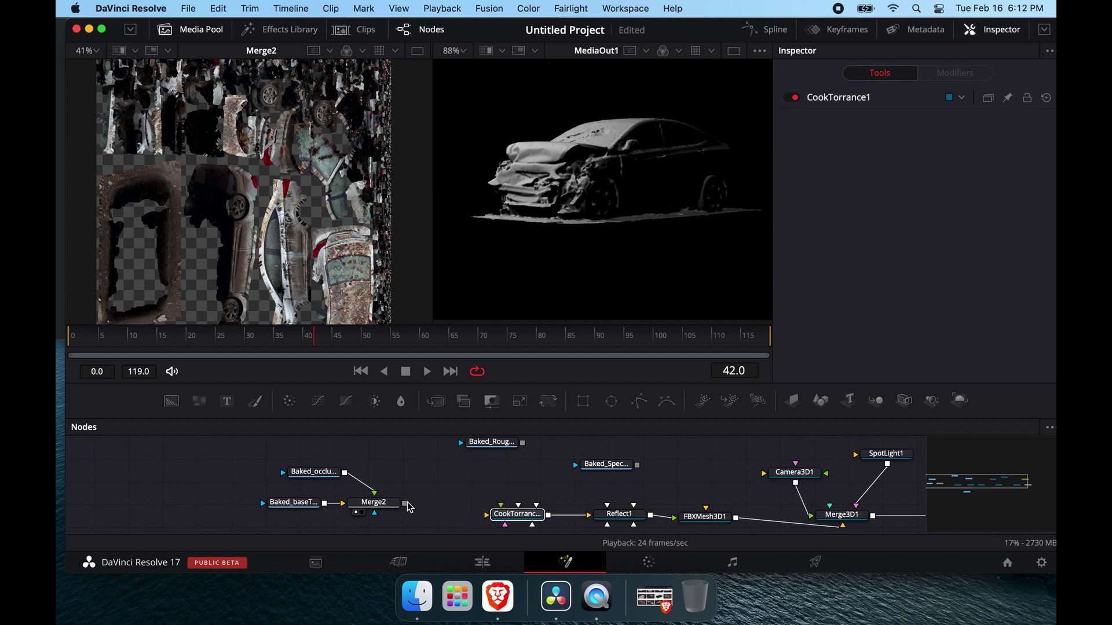
drag(409, 508, 489, 518)
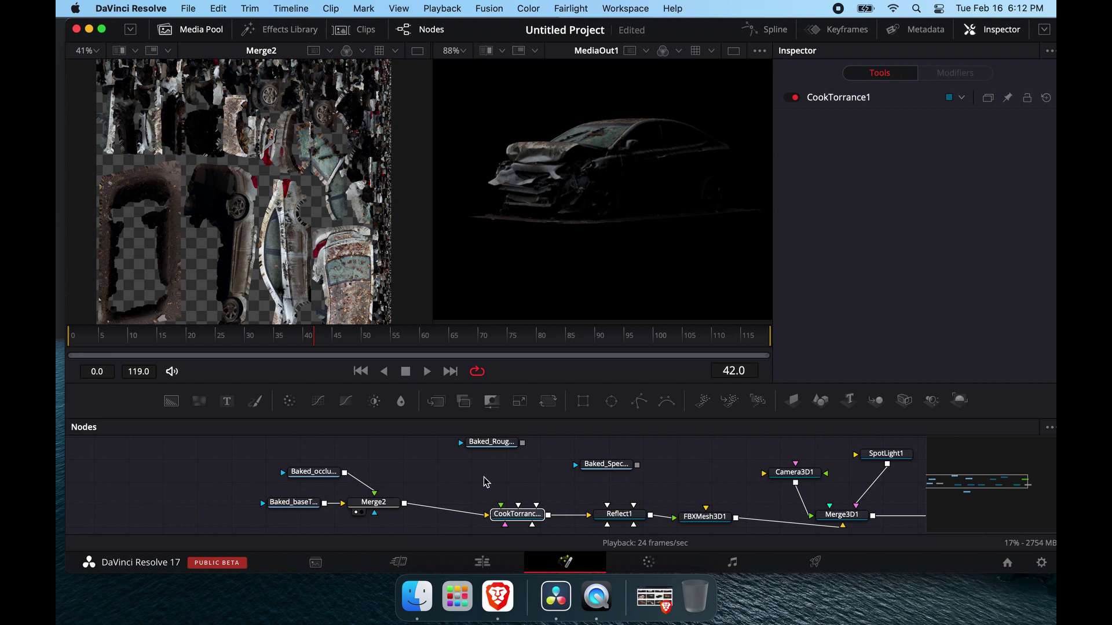
Enlarge the node area, reposition the Baked_normals loader, and add a BumpMap node after it
scroll(488, 517, down, 3)
drag(579, 491, 567, 509)
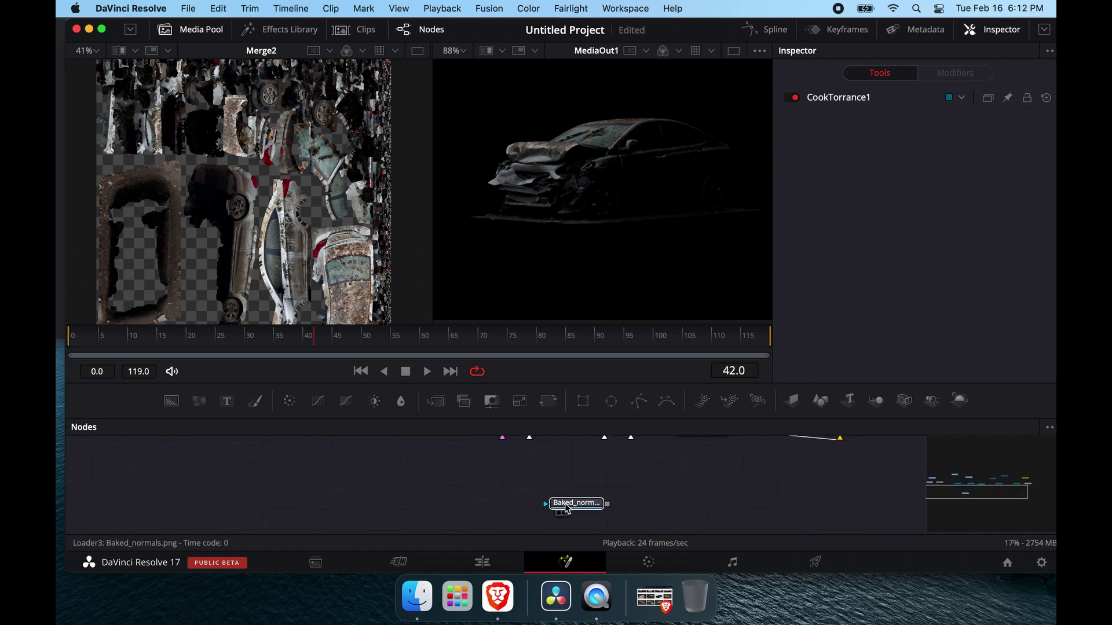
drag(620, 381, 620, 340)
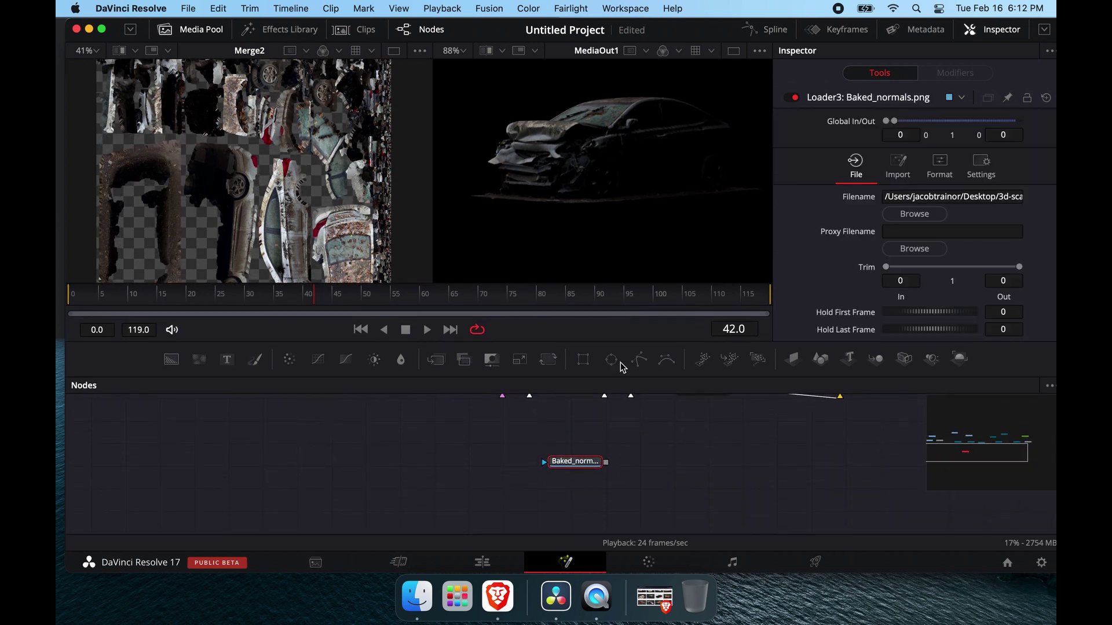
drag(579, 502, 580, 508)
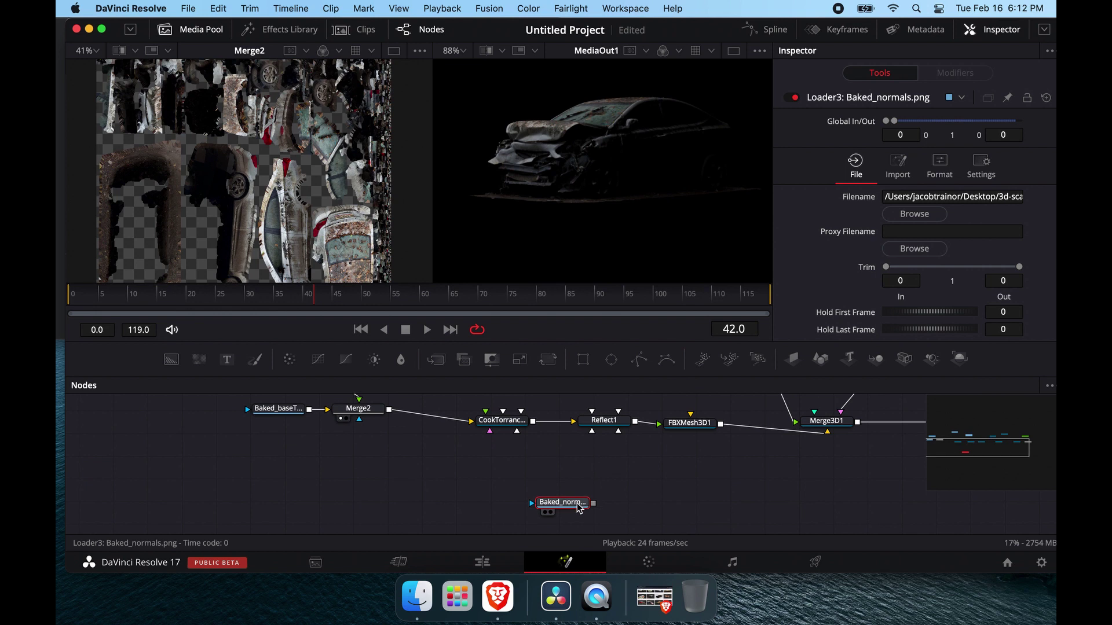
key(shift+space)
text(merge)
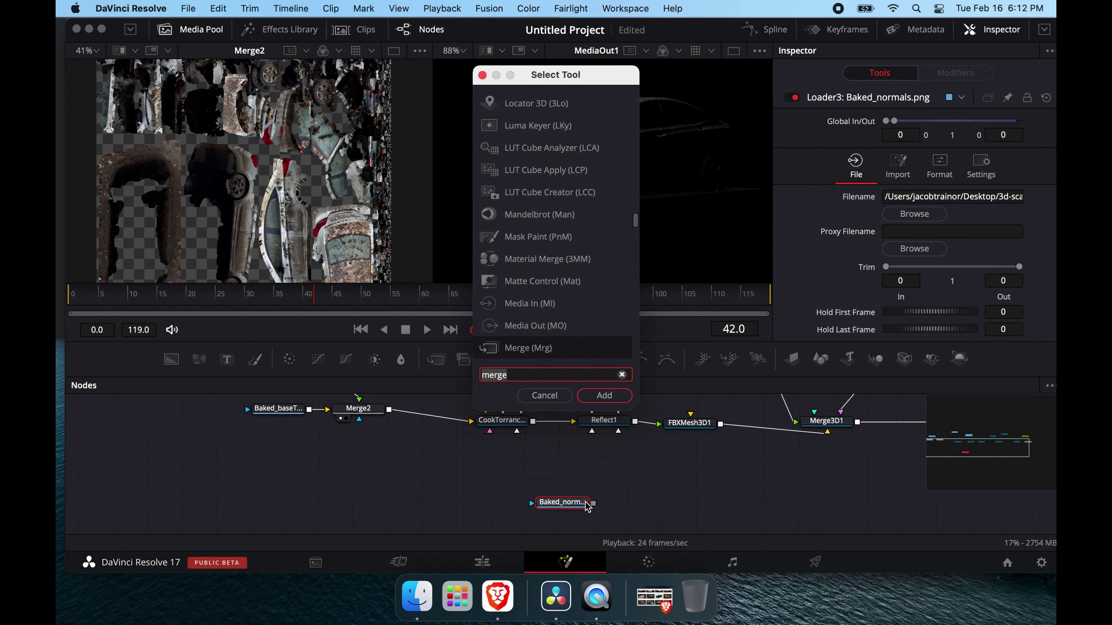
key(BackSpace)
key(BackSpace)
key(BackSpace)
key(BackSpace)
key(BackSpace)
text(bump)
key(Escape)
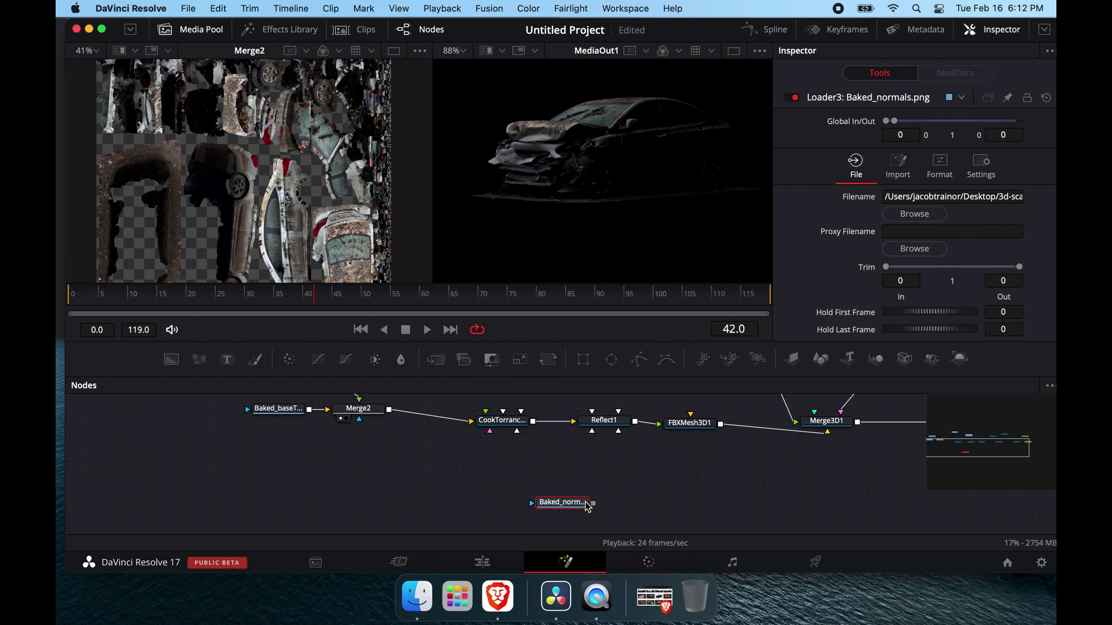
key(shift+space)
text(bump)
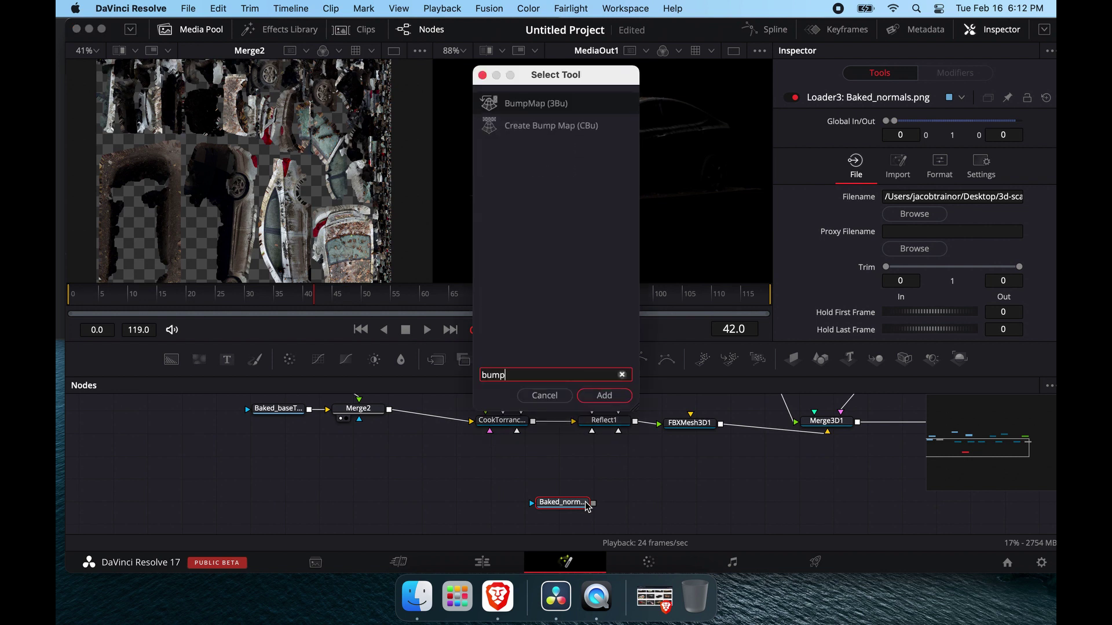
key(Return)
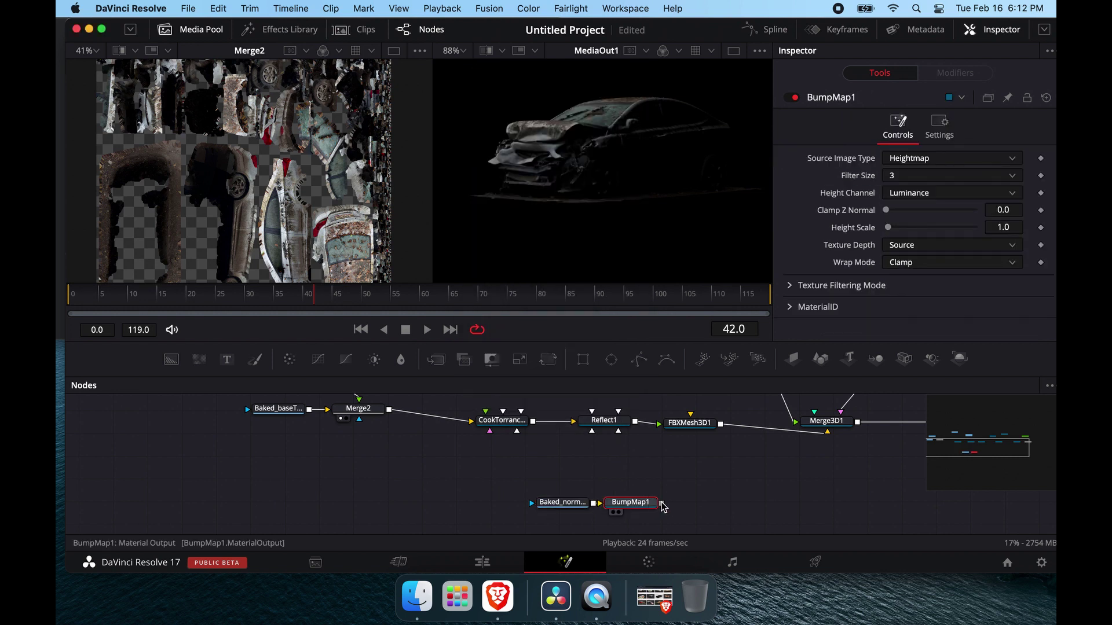
Connect BumpMap1 into the bump inputs of Reflect1 and CookTorrance1, then view CookTorrance1
drag(662, 502, 595, 416)
drag(632, 493, 502, 414)
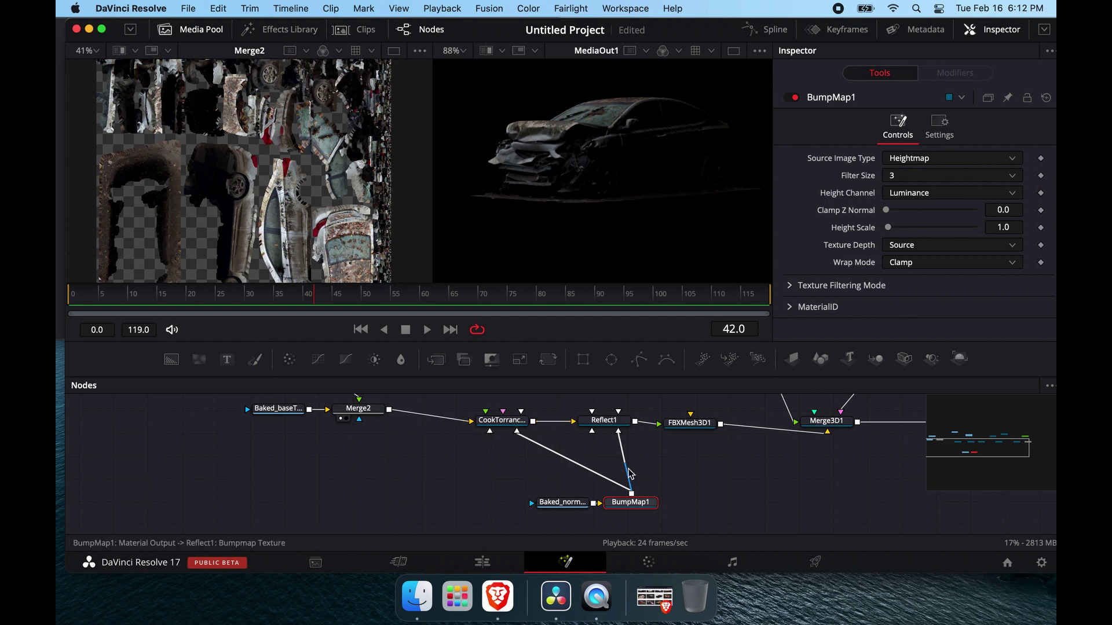
drag(528, 485, 566, 515)
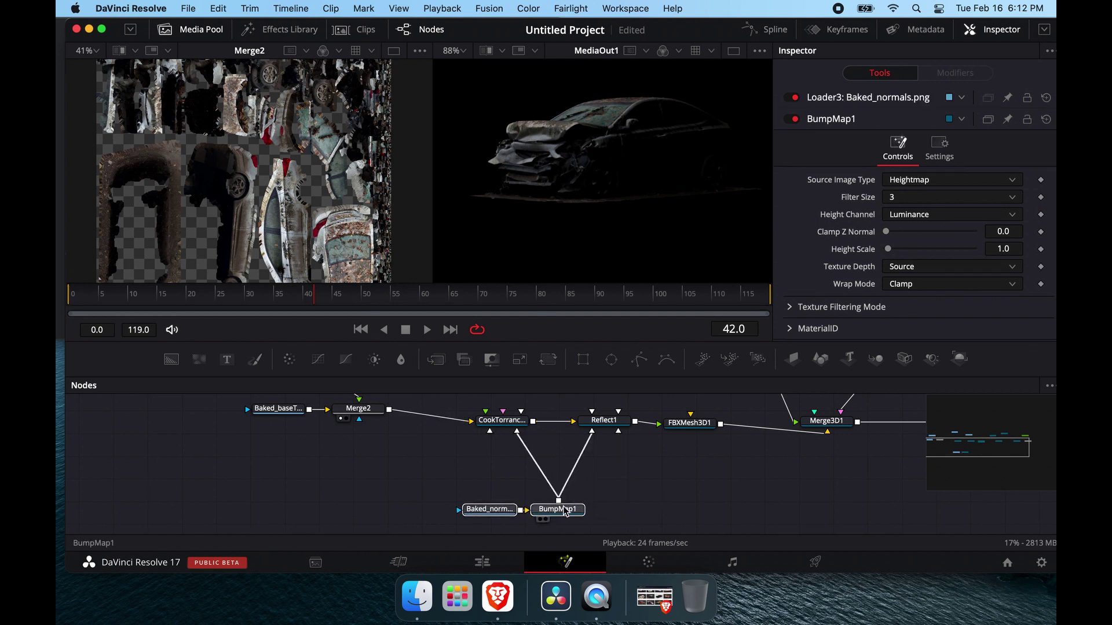
click(502, 420)
key(1)
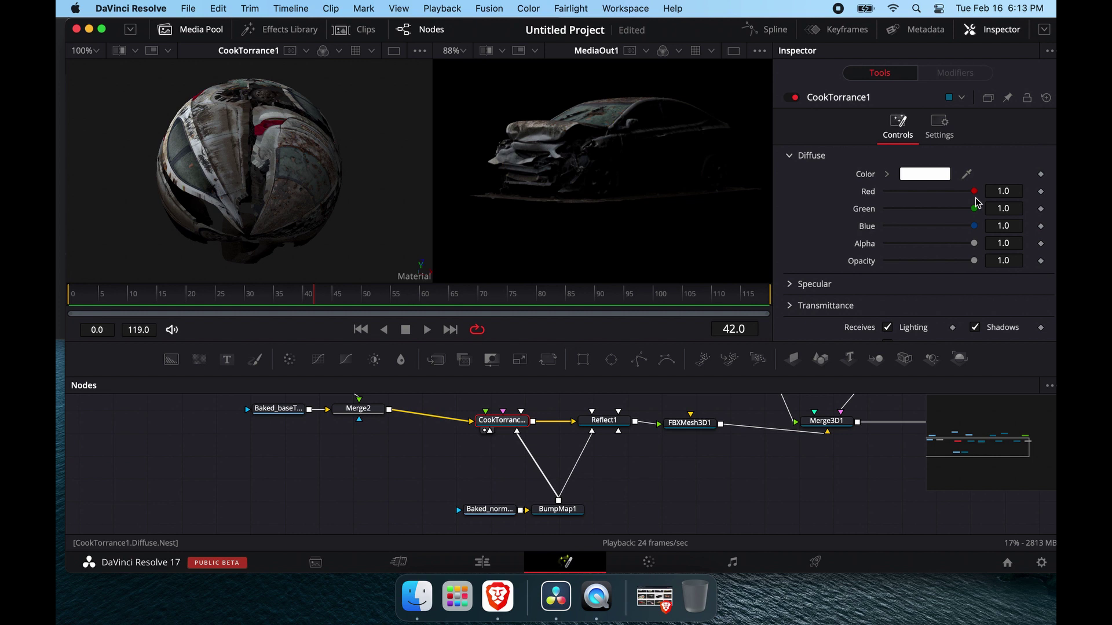
Set BumpMap1's Source Image Type to Bumpmap
click(547, 509)
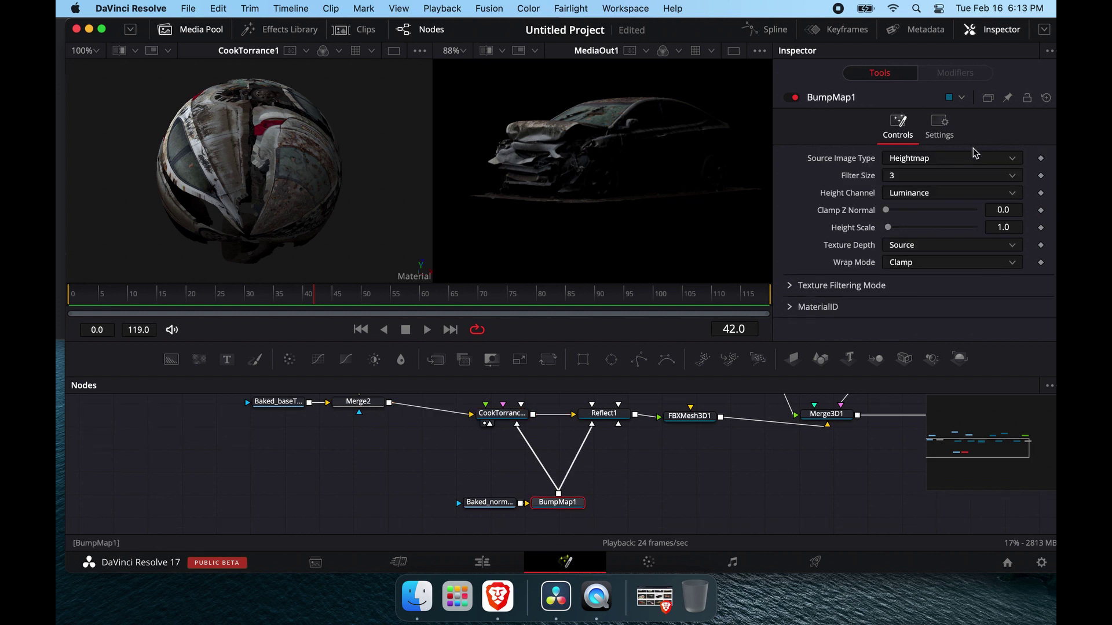
click(975, 157)
click(931, 193)
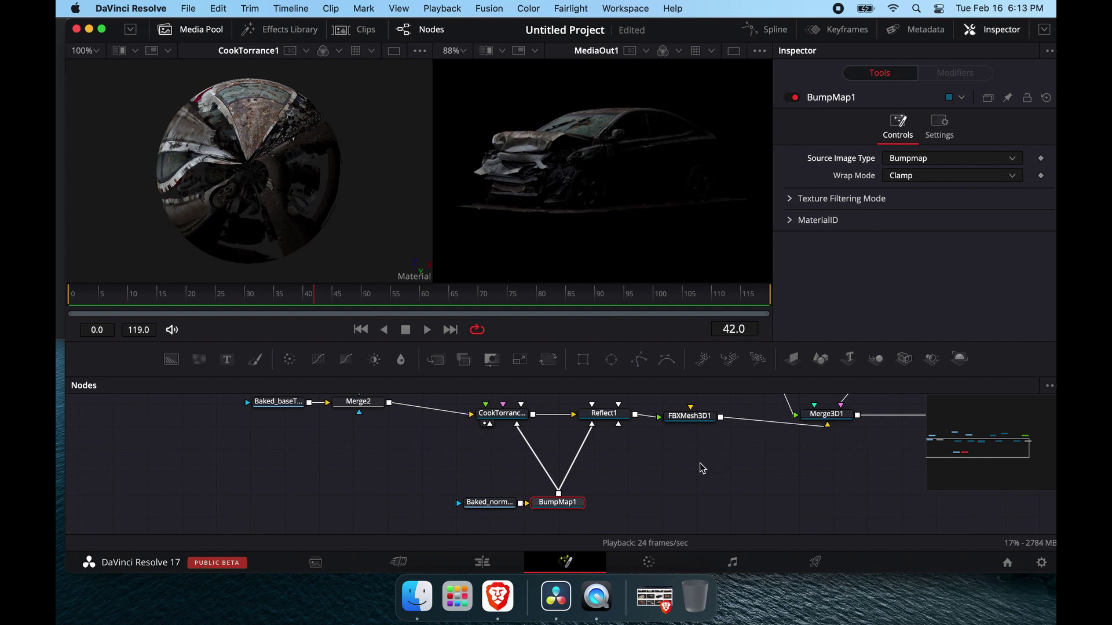
Select SpotLight1 and drag its Decay Rate down to 0.0403
scroll(702, 466, up, 3)
scroll(704, 472, right, 3)
click(742, 478)
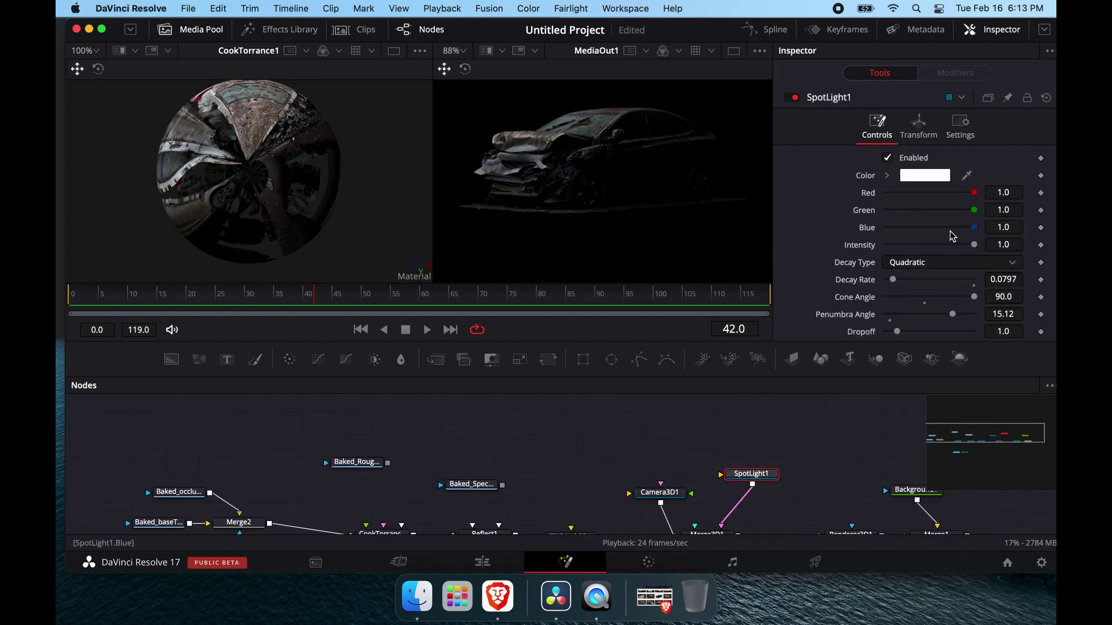
scroll(950, 238, down, 1)
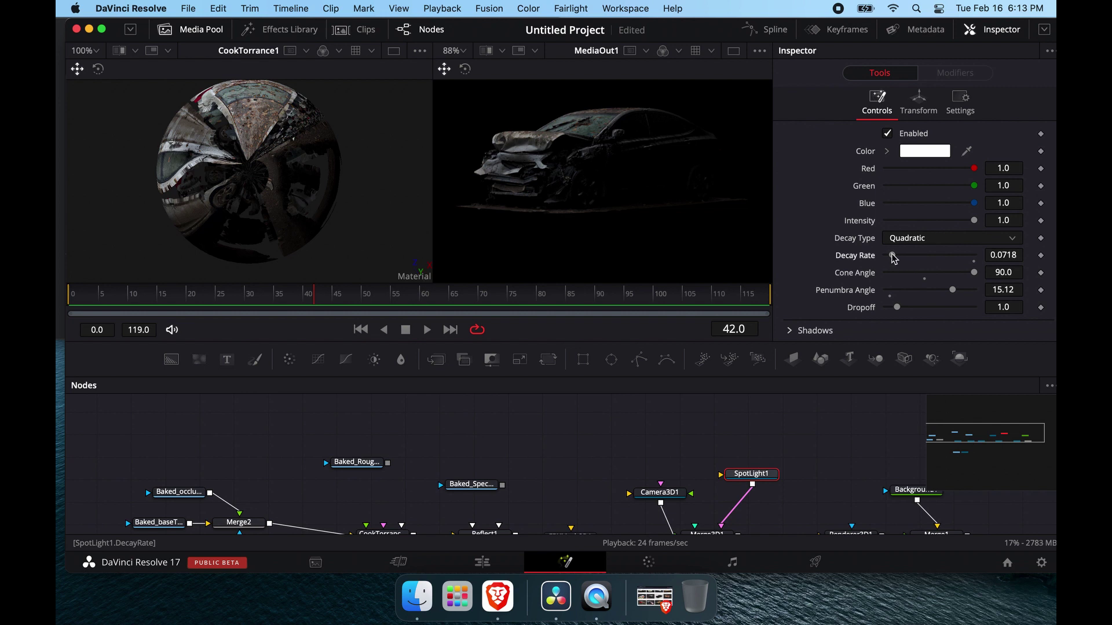
drag(893, 258, 892, 259)
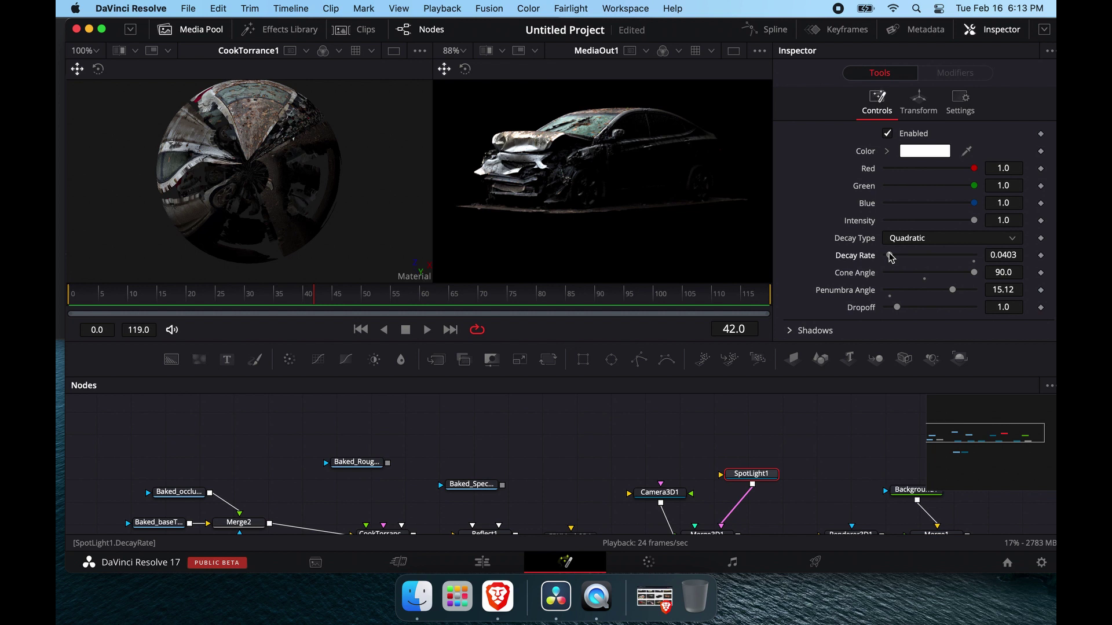
scroll(412, 474, down, 5)
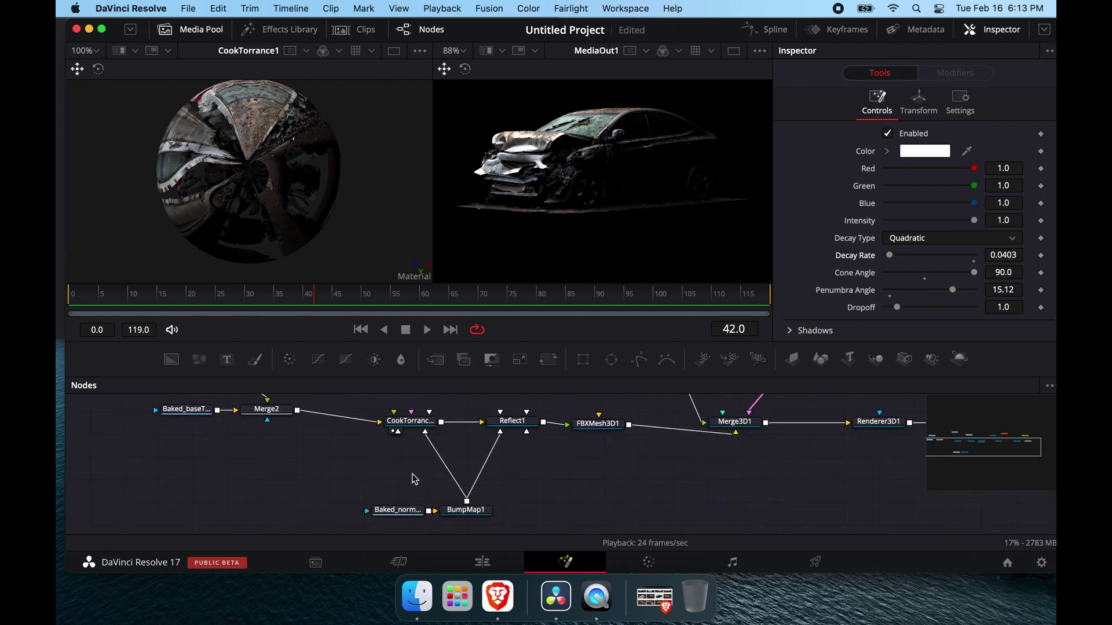
scroll(412, 474, up, 2)
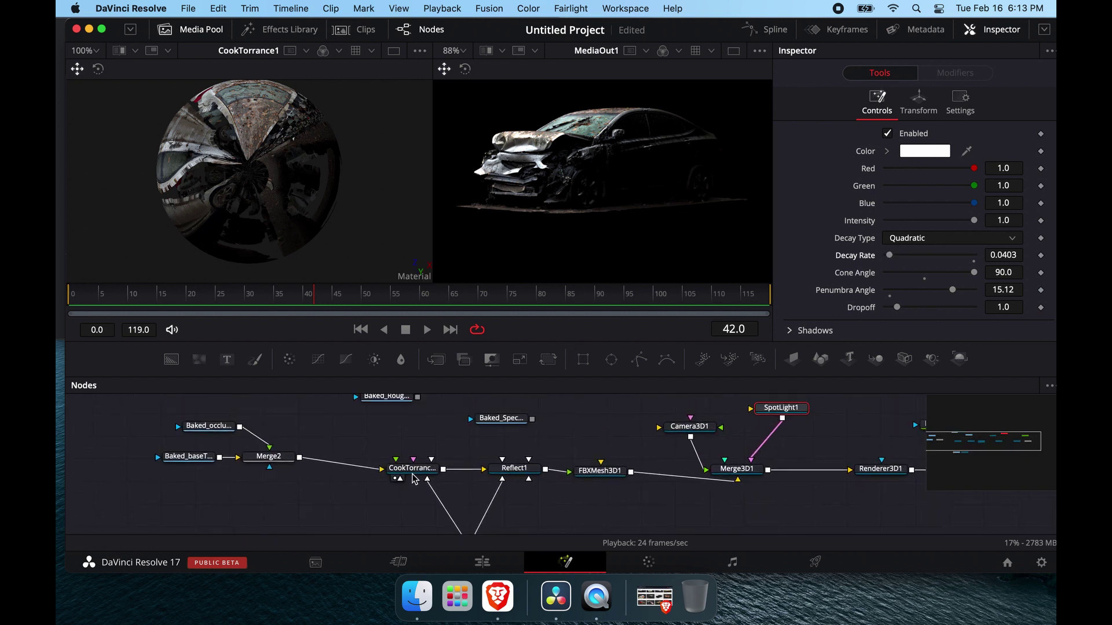
Add a Channel Booleans node after the Baked_Roughness loader
click(396, 405)
key(shift+space)
text(chann)
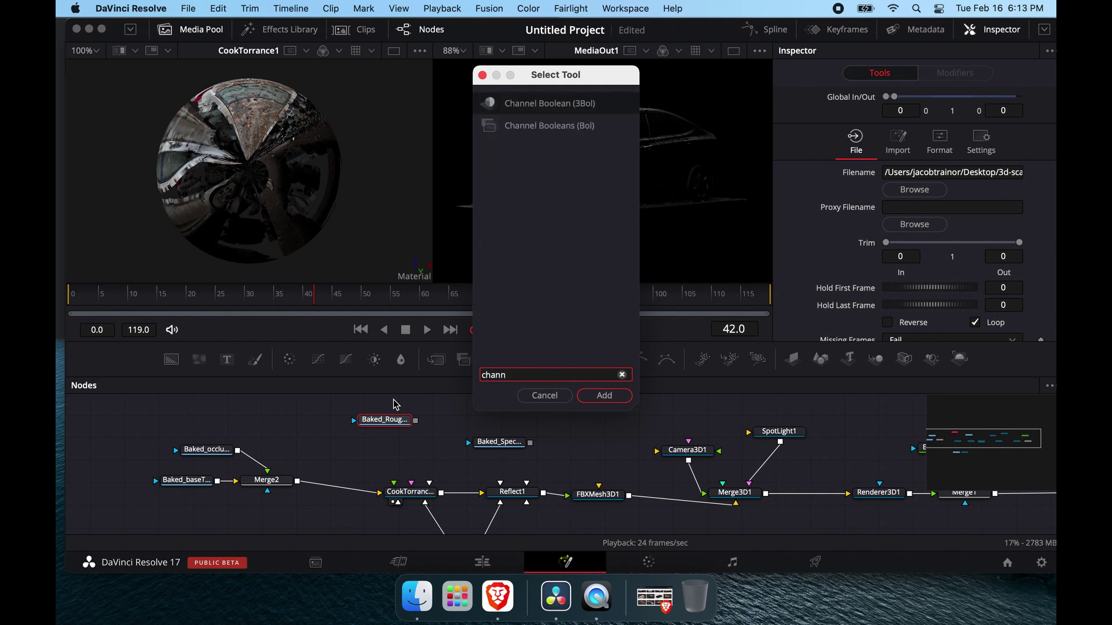
key(Down)
key(Return)
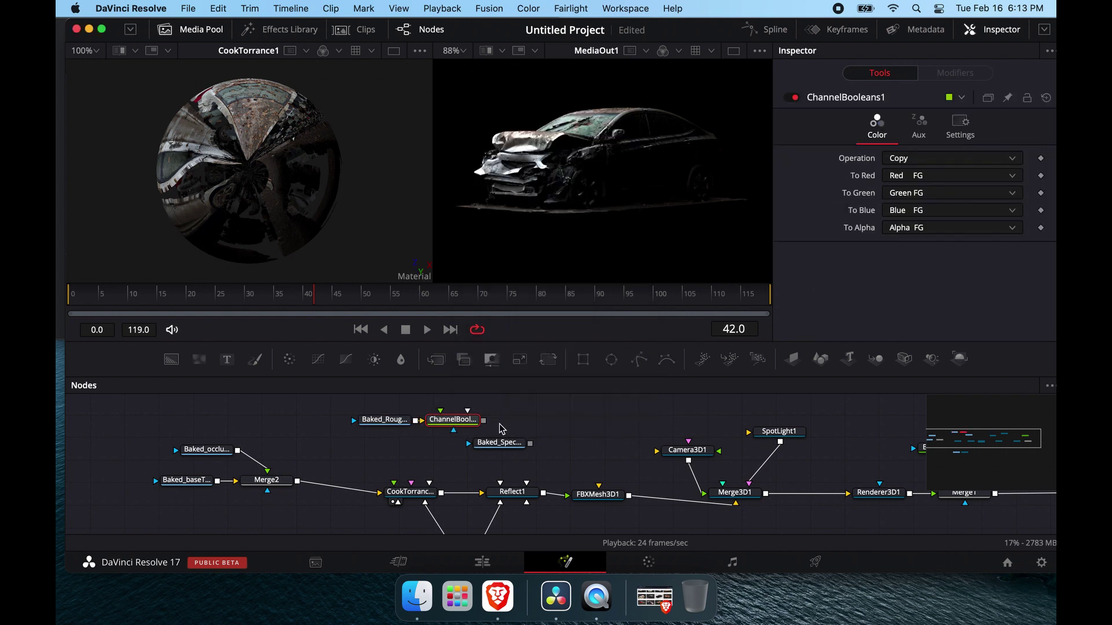
Set To Alpha to Red FG and connect ChannelBooleans1 into CookTorrance1
click(920, 230)
click(906, 242)
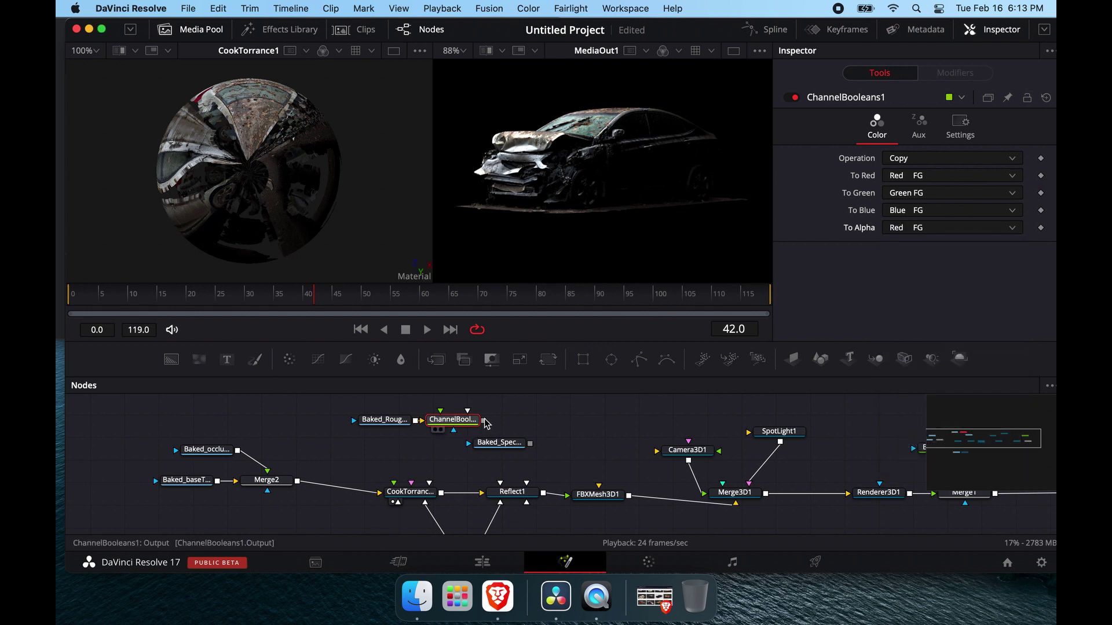
drag(485, 423, 399, 504)
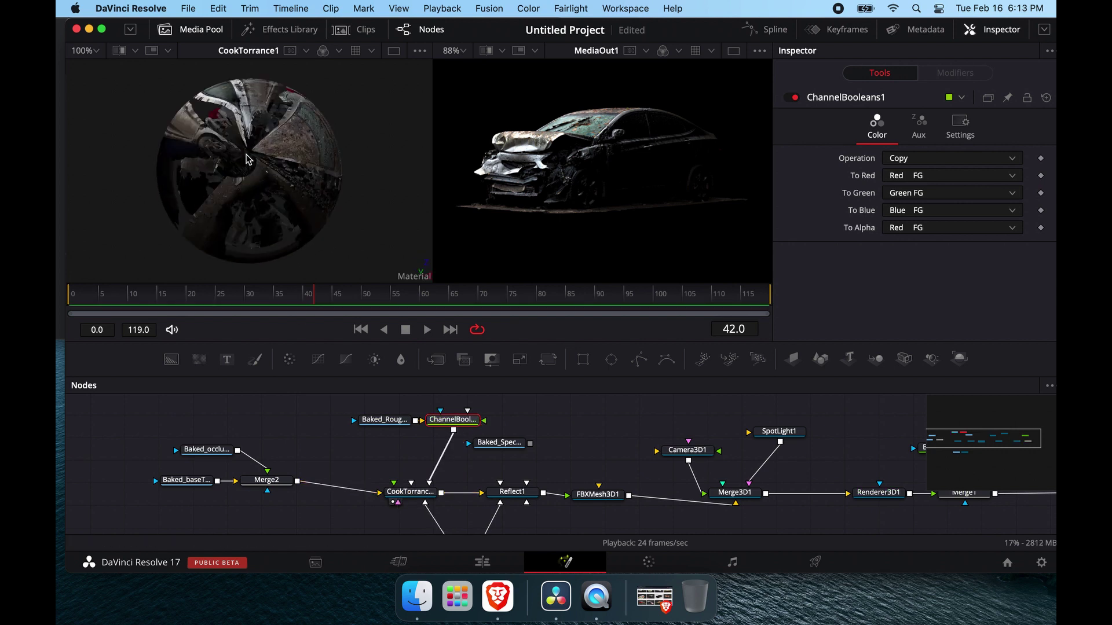
drag(386, 406, 399, 426)
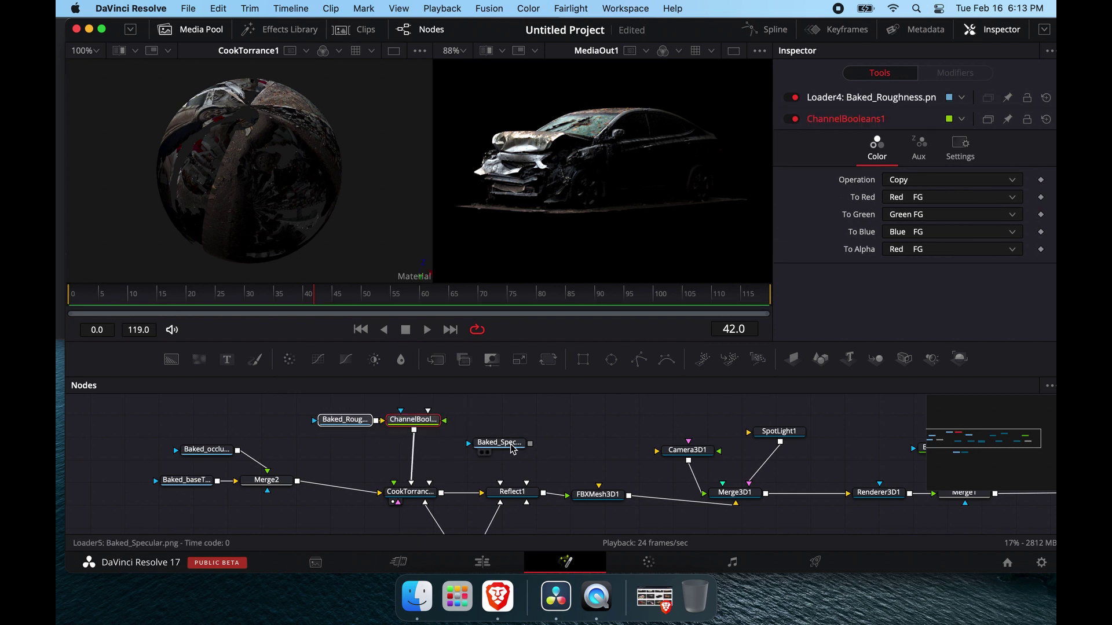
Add a Channel Booleans node after Baked_Specular and position it below the loader
drag(511, 446, 513, 438)
key(shift+space)
text(chann)
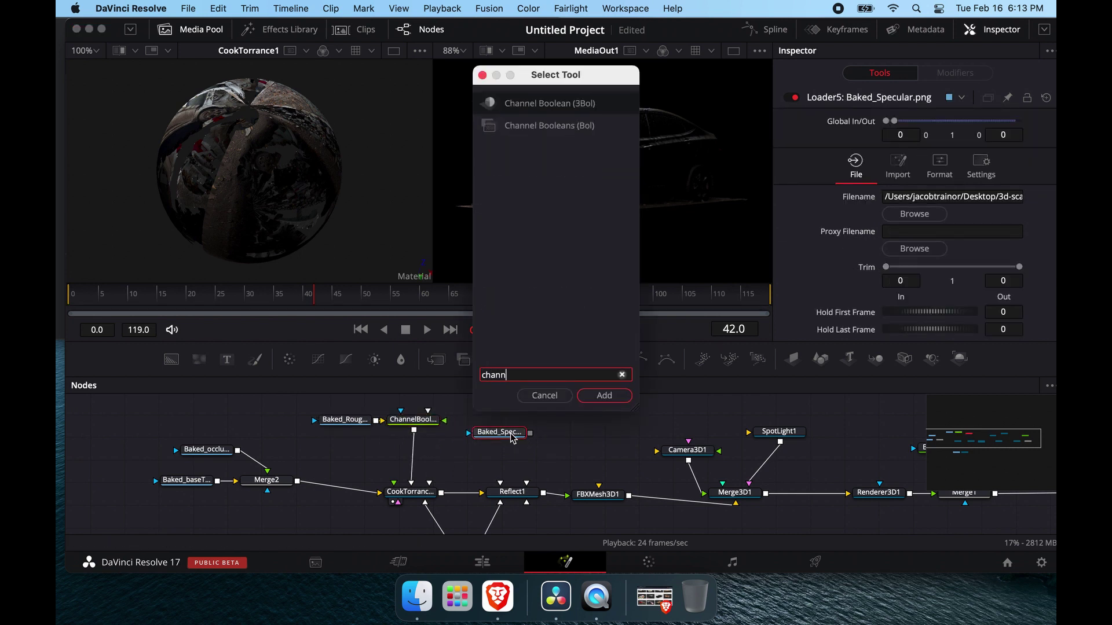
key(Down)
key(Return)
drag(512, 438, 523, 412)
drag(576, 443, 517, 415)
scroll(523, 453, up, 3)
Set ChannelBooleans2's To Alpha channel to Red FG
click(504, 483)
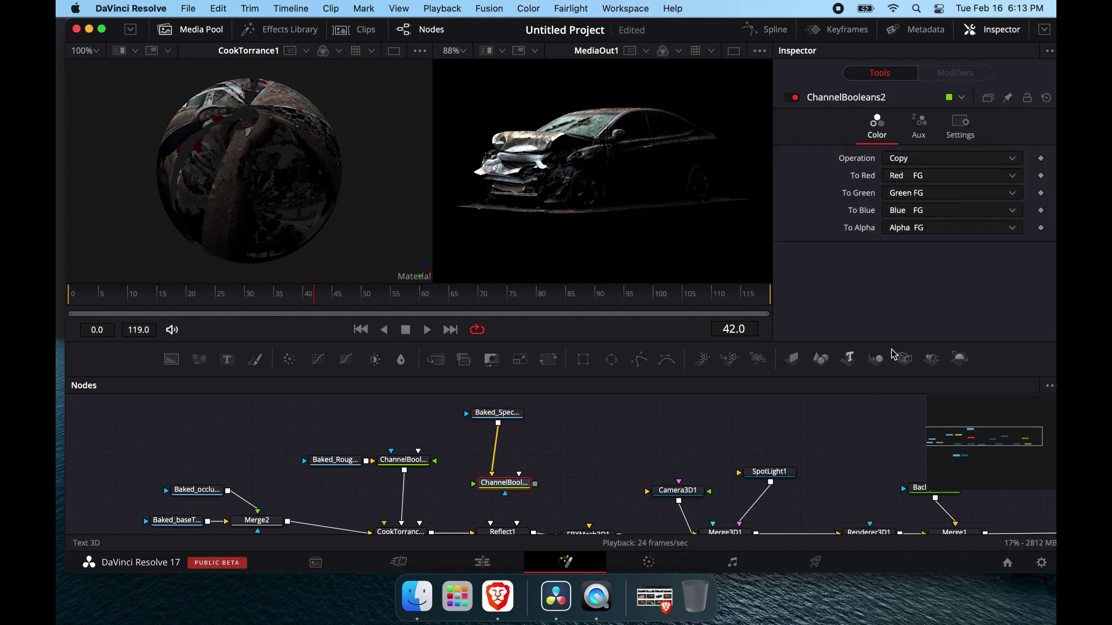
click(928, 231)
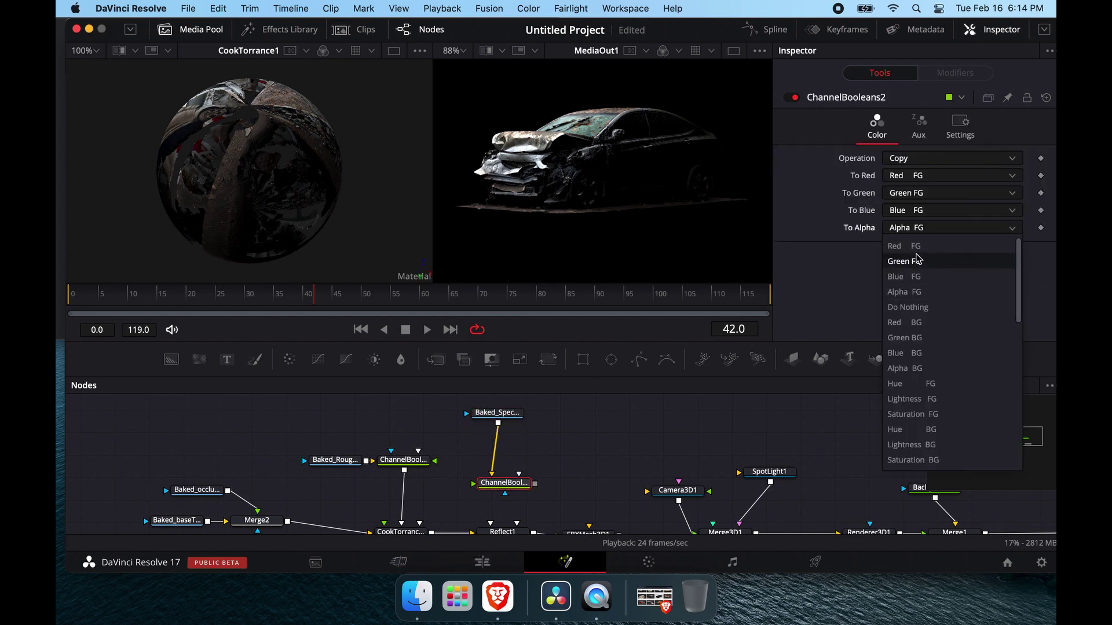
click(915, 246)
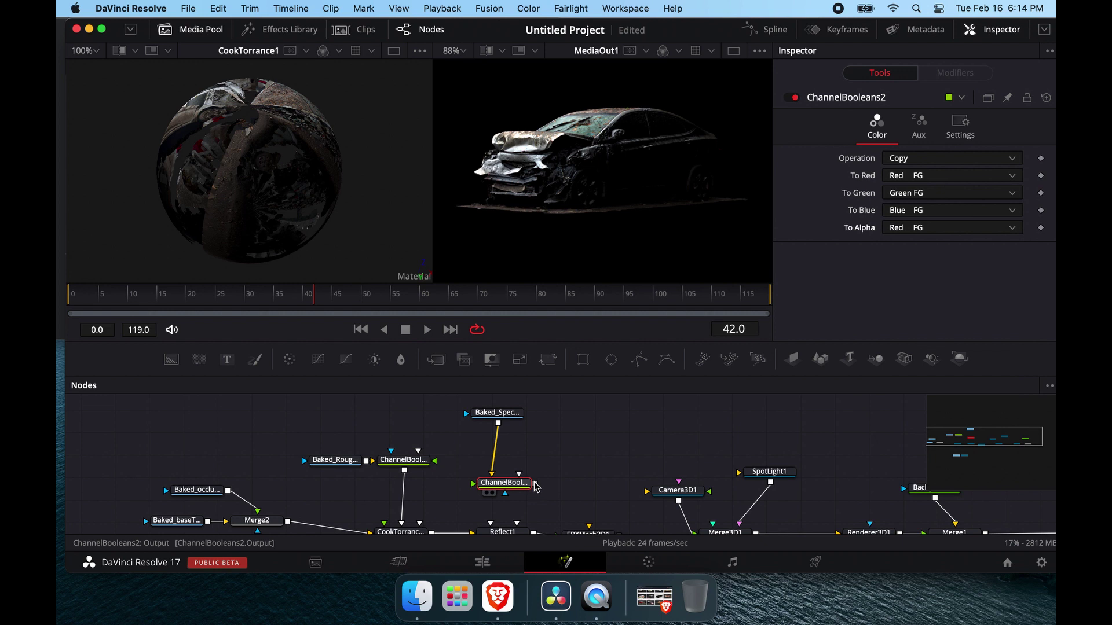
Wire ChannelBooleans2's output into CookTorrance1's Specular Color input
scroll(536, 488, down, 3)
drag(544, 434, 393, 479)
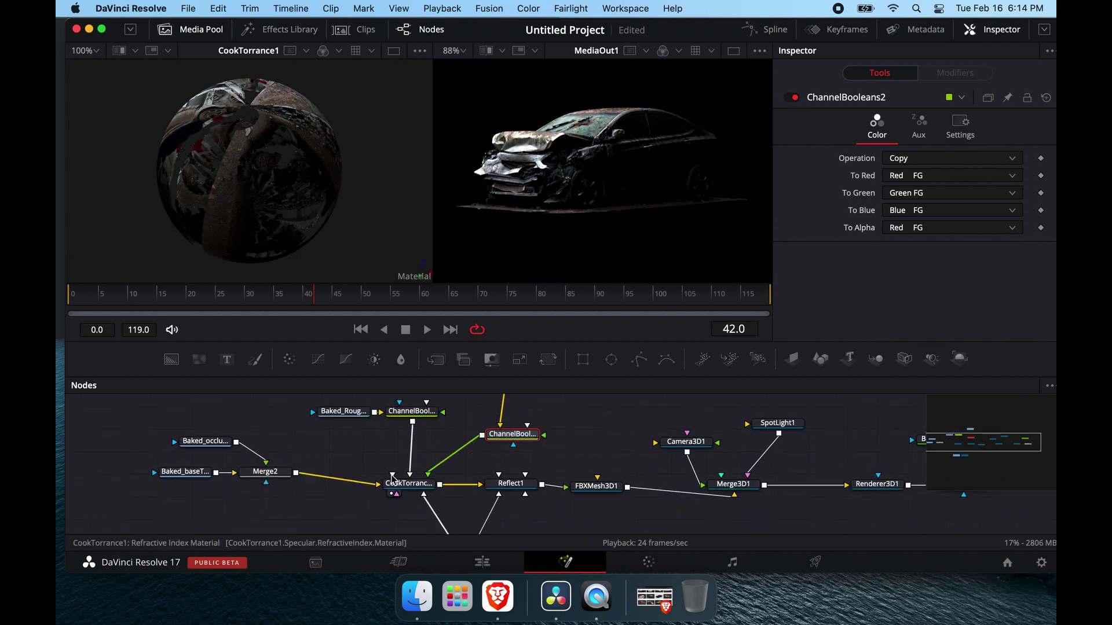
scroll(502, 439, up, 3)
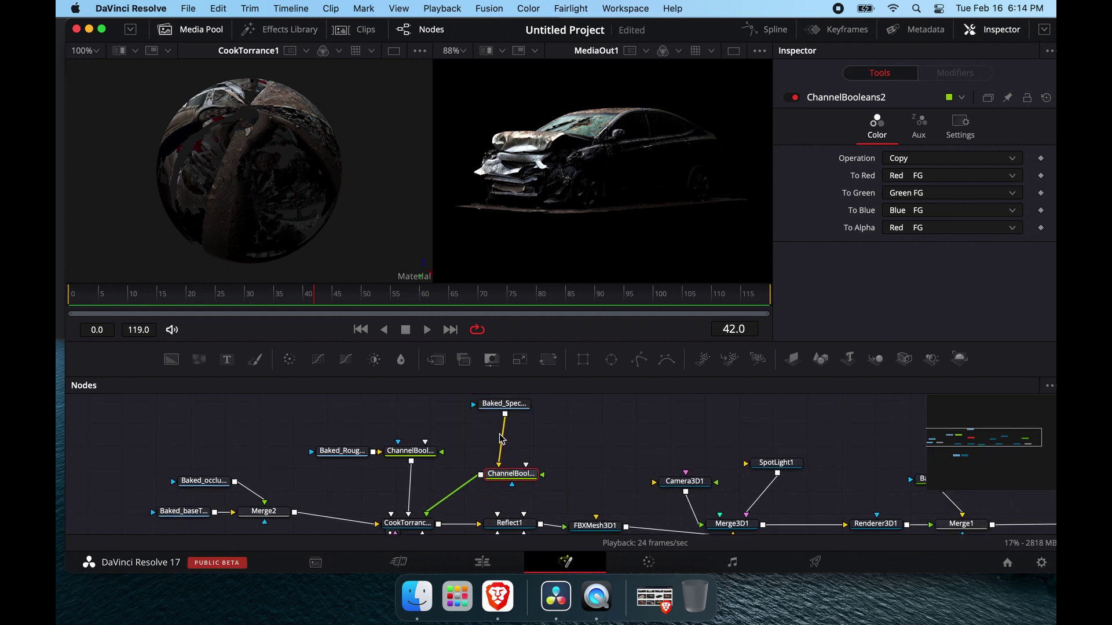
drag(481, 475, 392, 492)
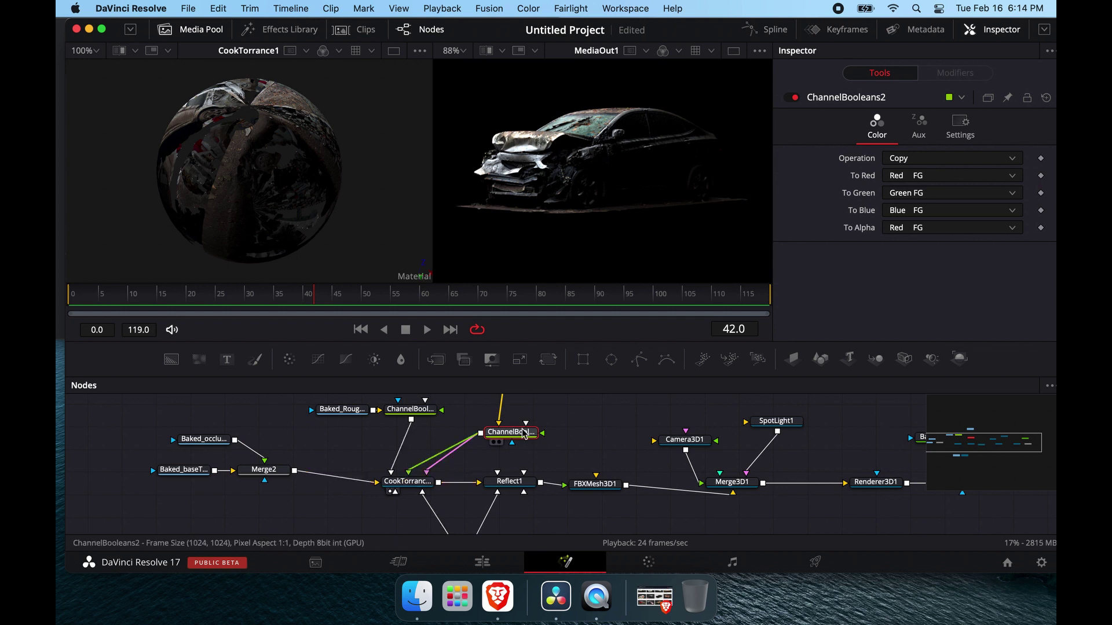
scroll(516, 421, up, 3)
scroll(516, 421, up, 3)
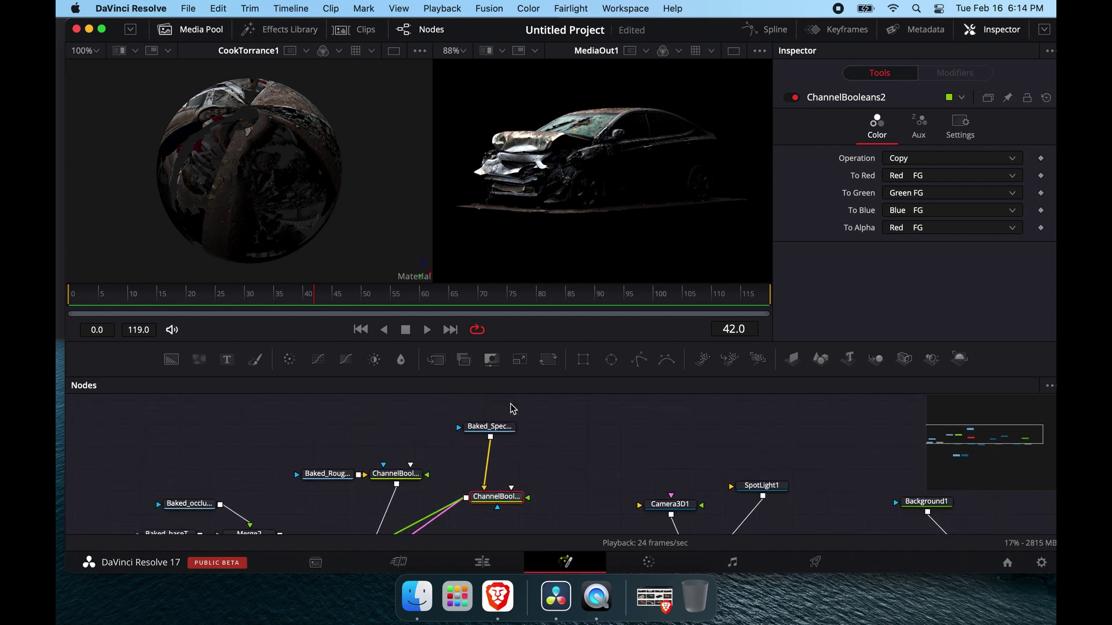
click(502, 433)
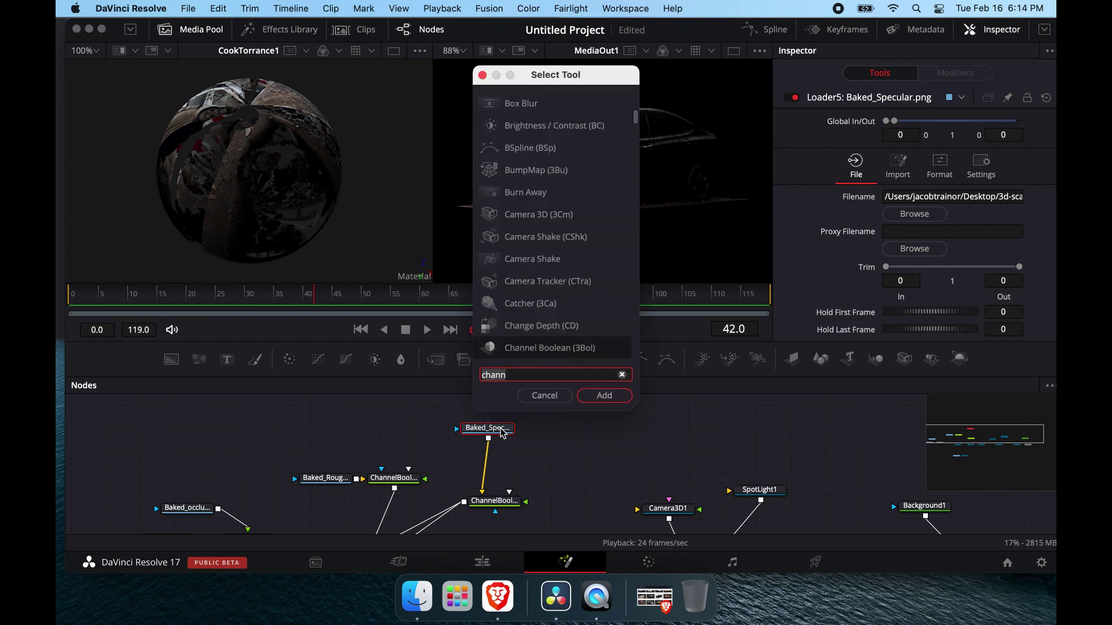
Insert a Brightness/Contrast node after Baked_Specular, clipping its range to Low 0.128 and High 0.717
text(bright)
key(Return)
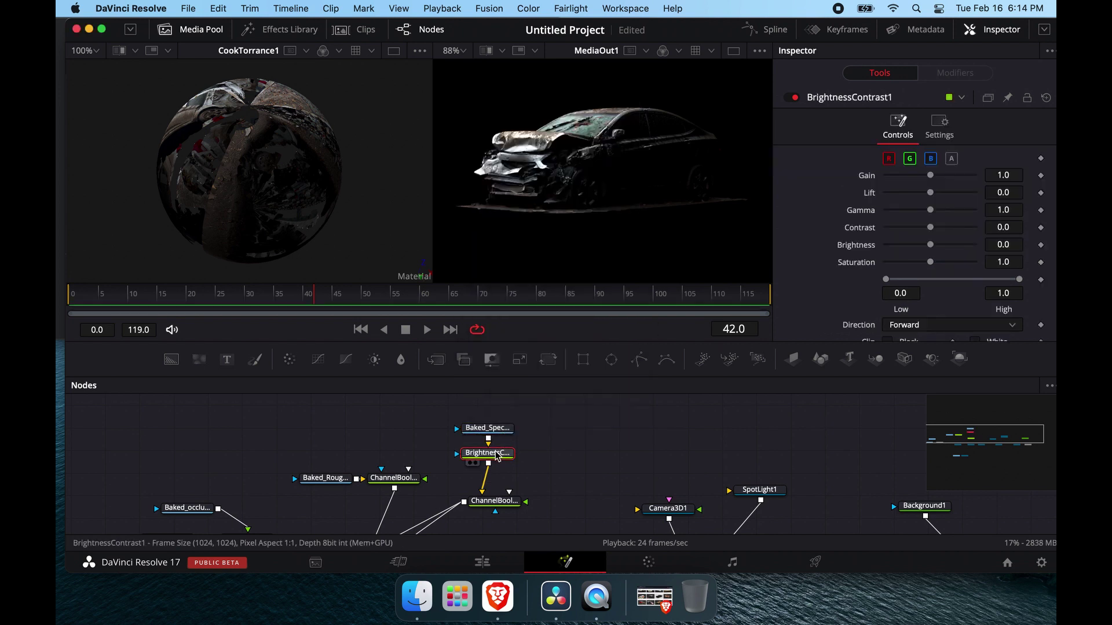
drag(497, 451, 498, 456)
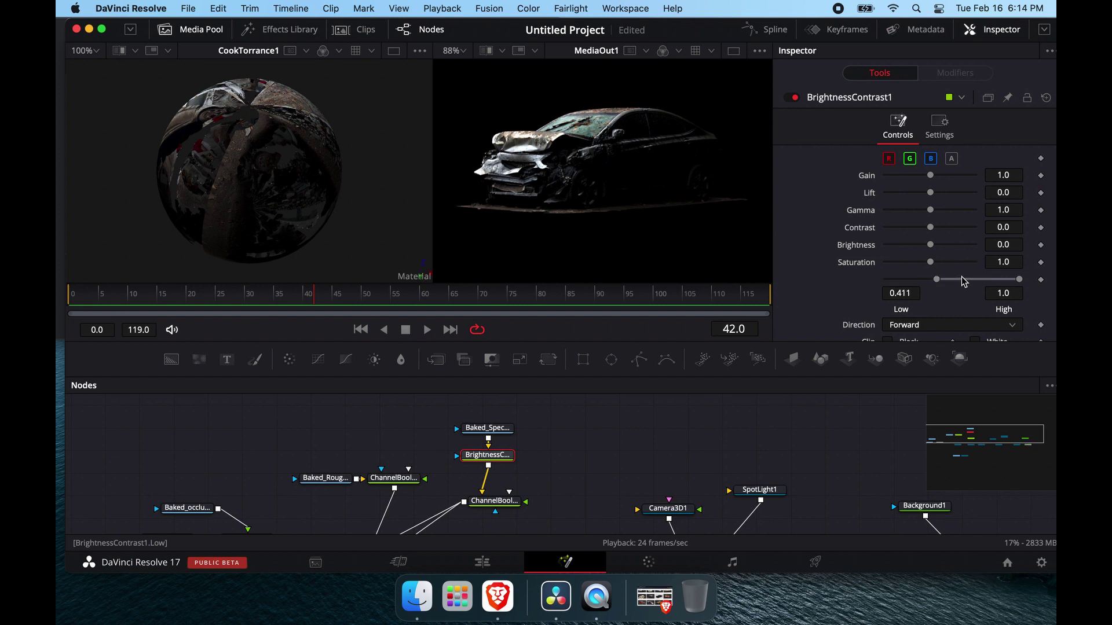
drag(964, 282, 915, 286)
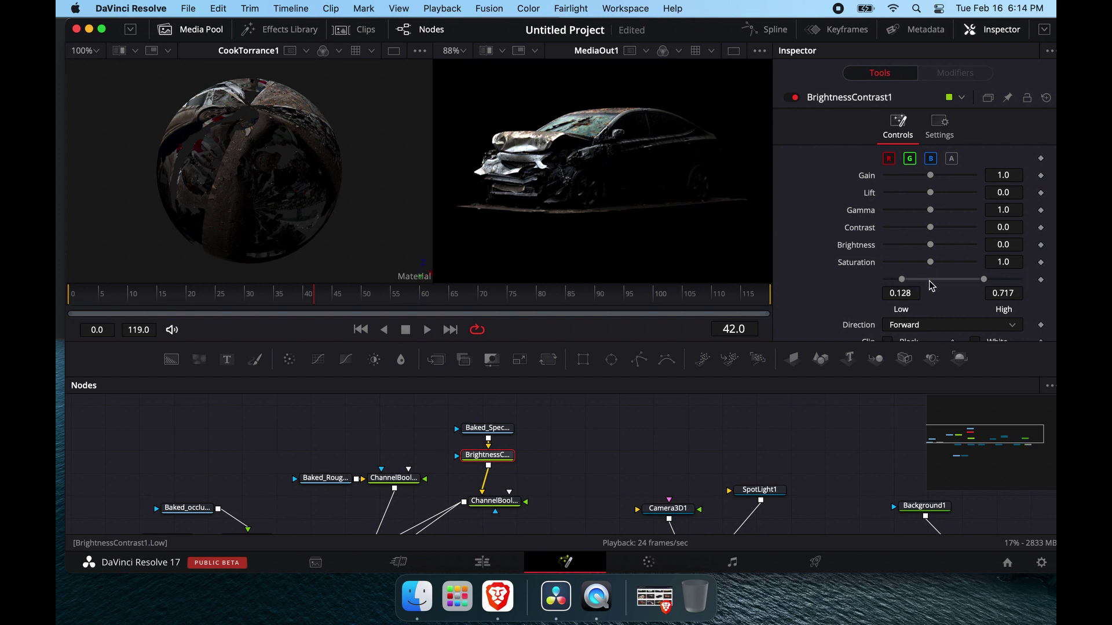
Add a trial Brightness/Contrast node after Baked_Roughness and shift its Low/High range upward
drag(340, 481, 277, 468)
key(shift+space)
text(brig)
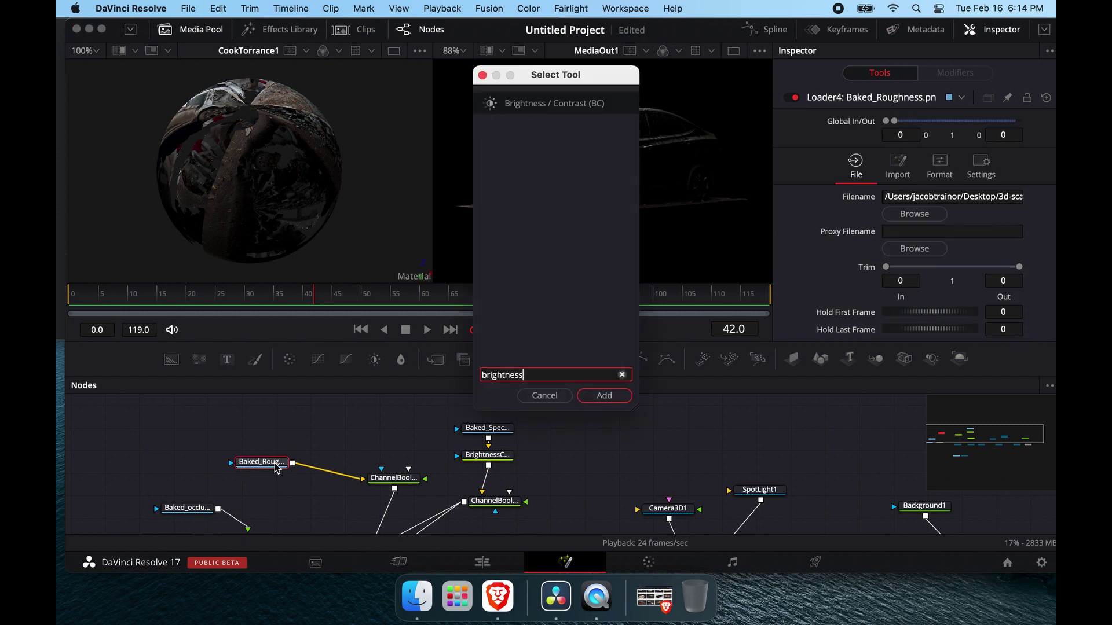
text(htness)
key(Return)
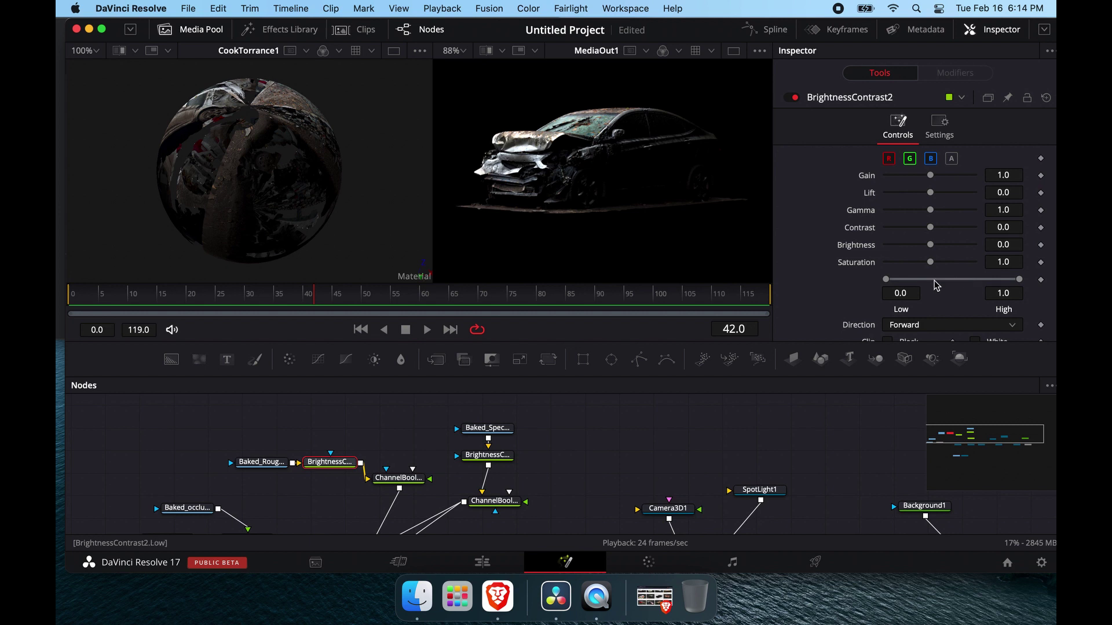
drag(922, 286, 938, 286)
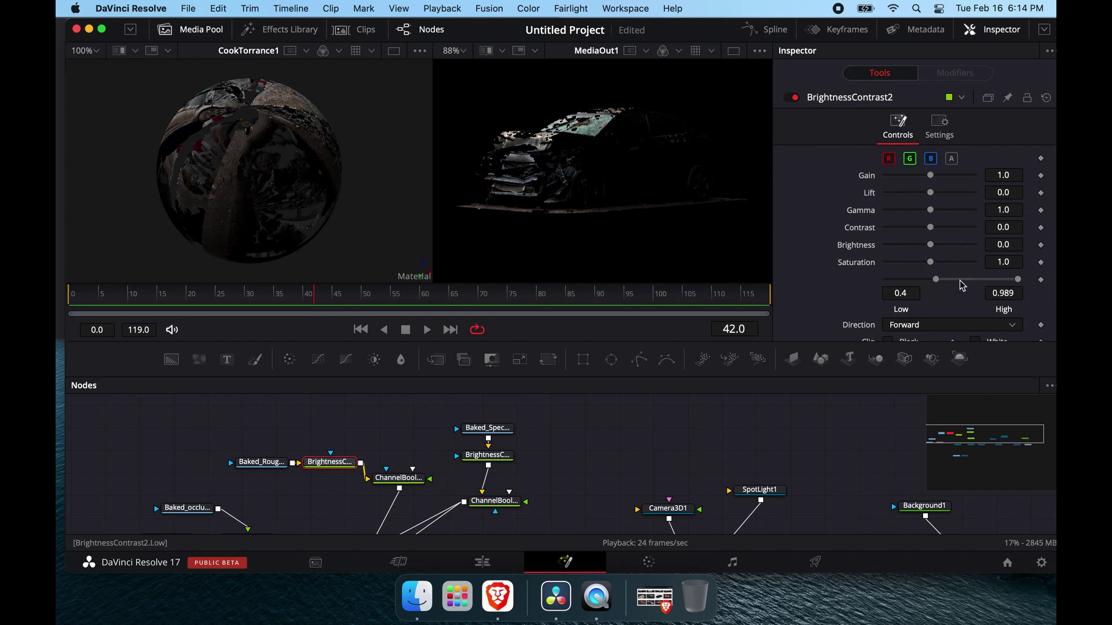
drag(948, 286, 972, 286)
Delete the roughness Brightness/Contrast node and connect ChannelBooleans2 into Reflect1's Reflection Intensity
key(Delete)
scroll(521, 463, down, 2)
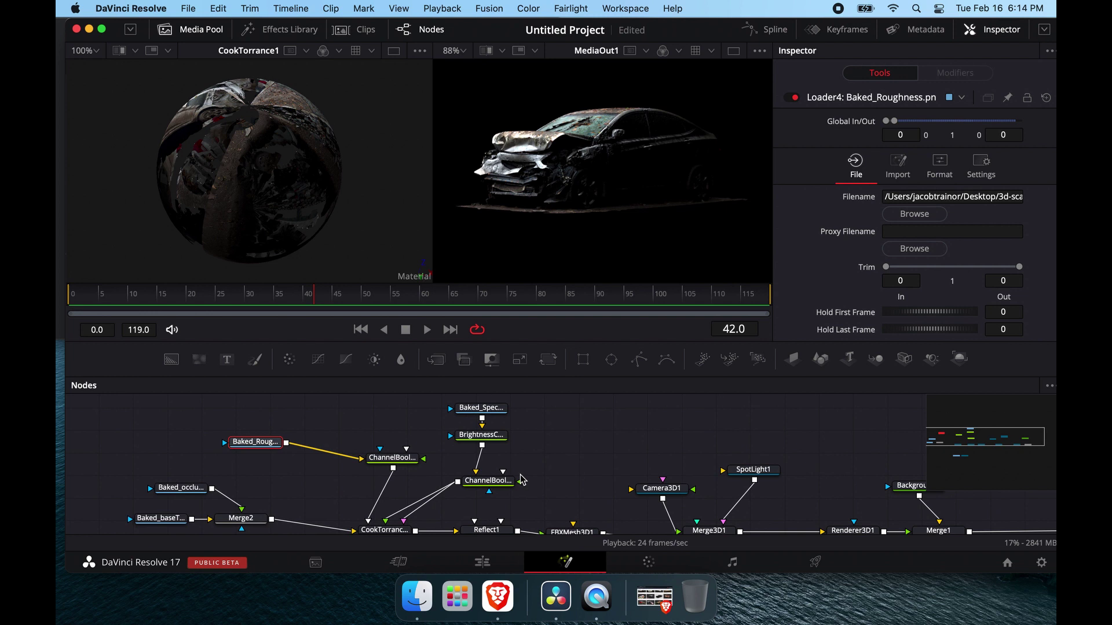
scroll(521, 475, right, 3)
scroll(480, 485, down, 2)
scroll(481, 485, left, 1)
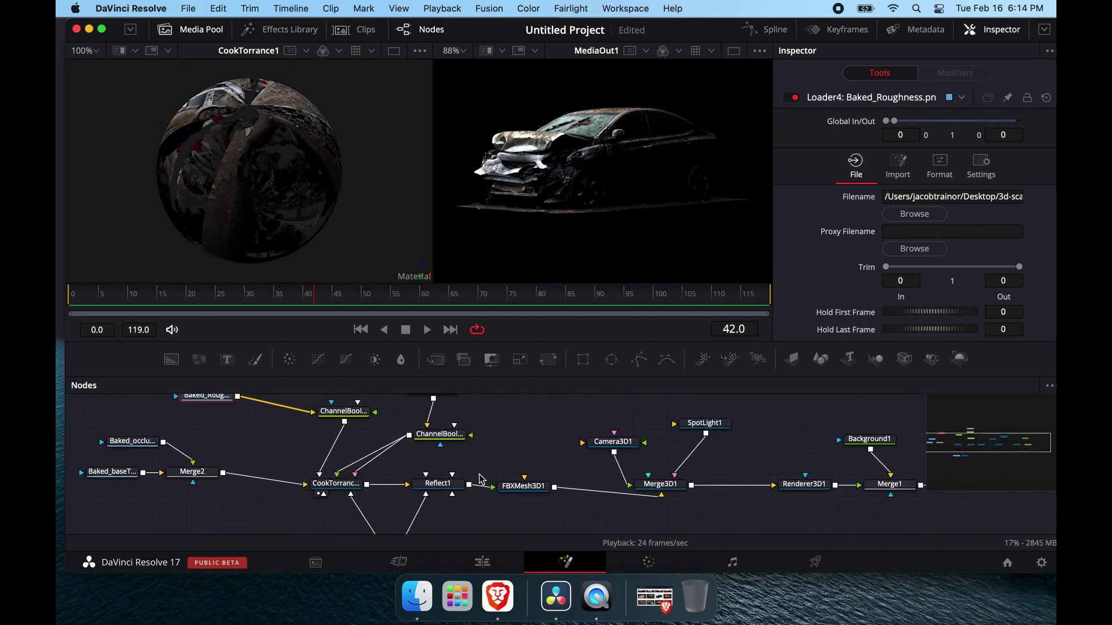
drag(455, 440, 454, 499)
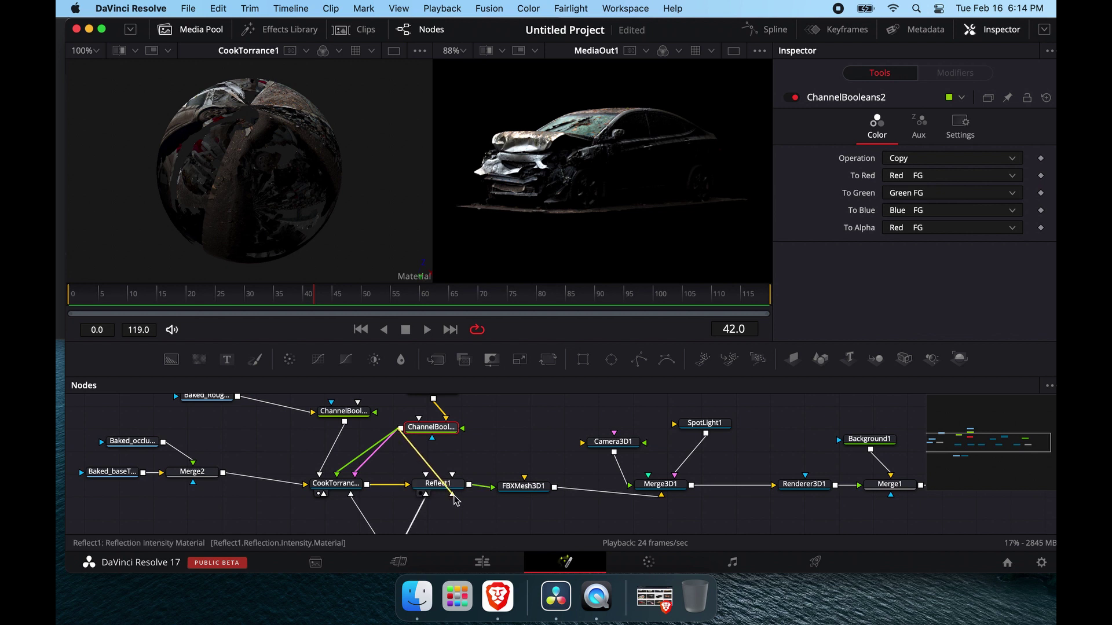
Move Baked_Specular and its Brightness/Contrast node up and to the left
scroll(471, 443, up, 5)
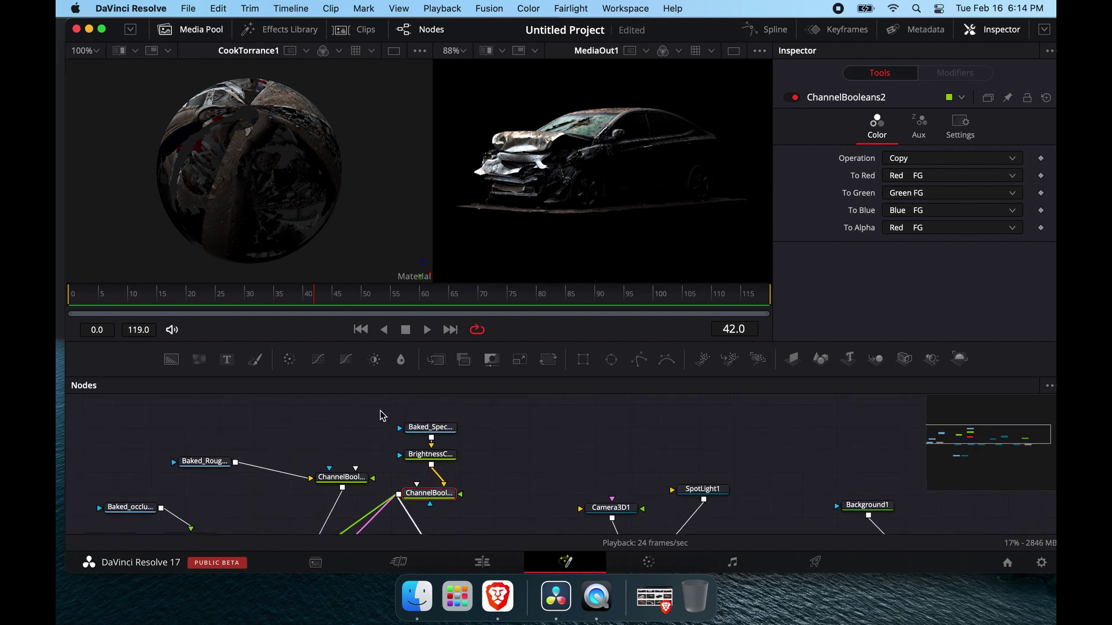
drag(381, 412, 423, 420)
drag(434, 493, 427, 463)
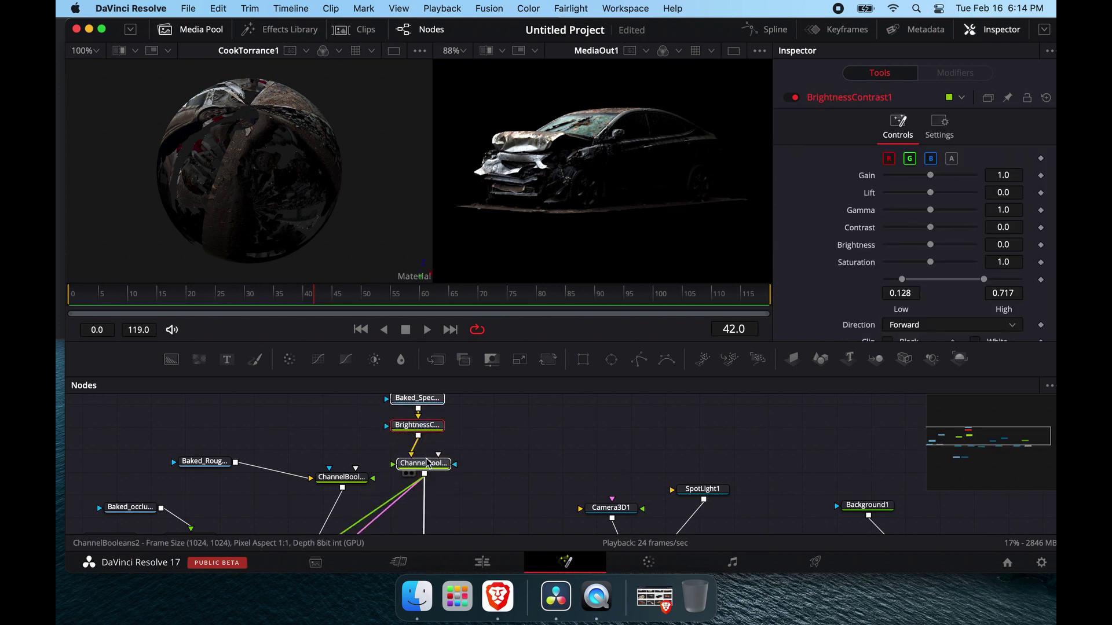
click(427, 463)
Nudge ChannelBooleans2 and ChannelBooleans1 into a tidy layout and select Reflect1
scroll(427, 463, down, 5)
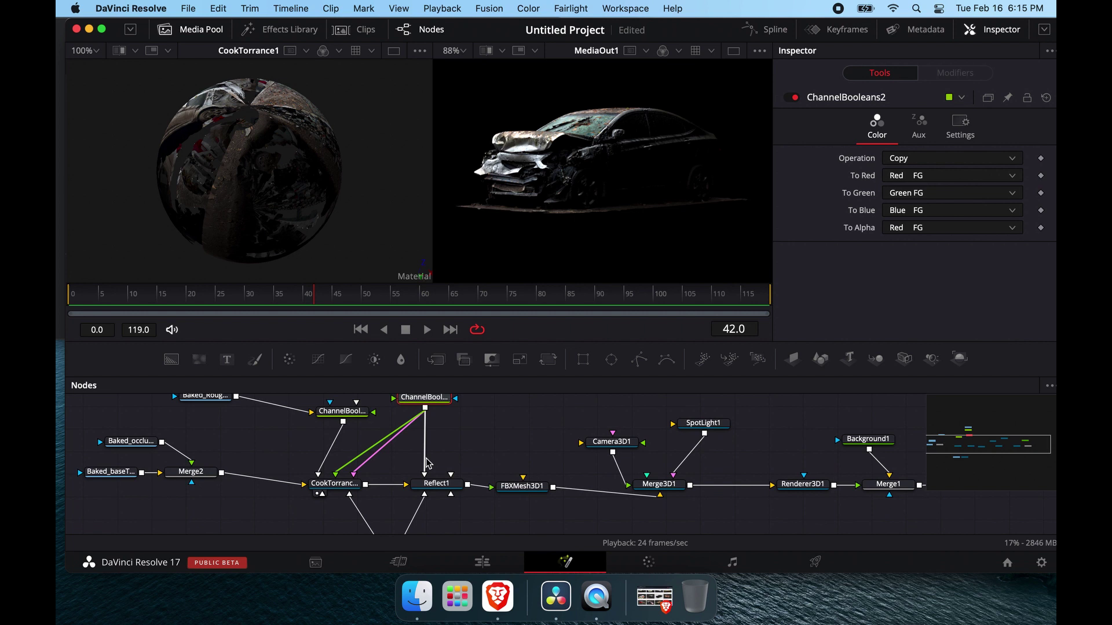
scroll(427, 463, up, 5)
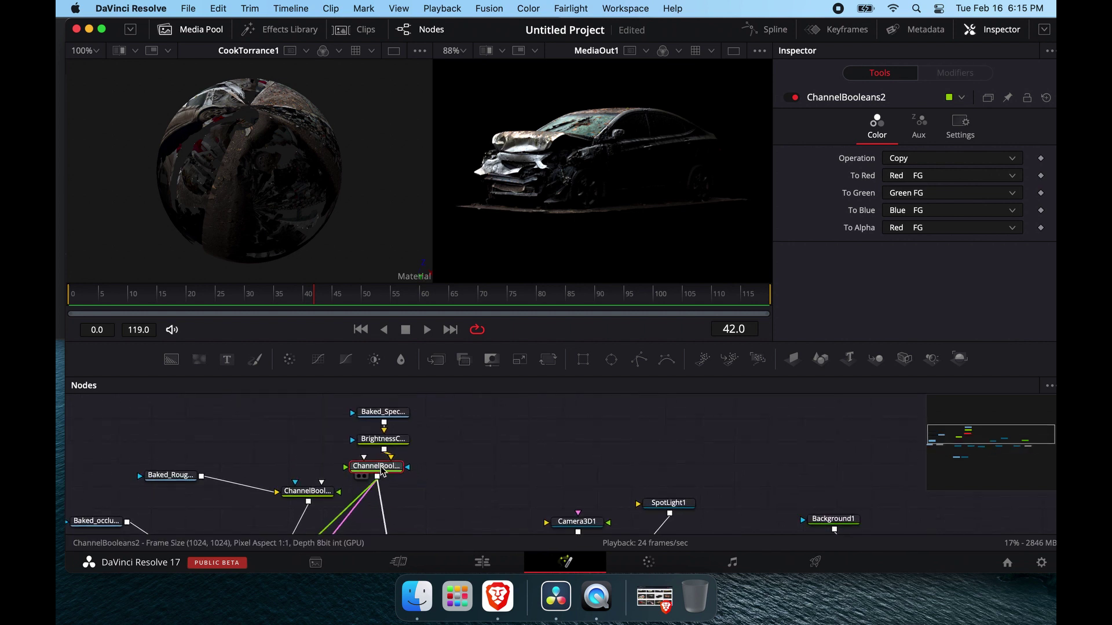
scroll(458, 463, down, 5)
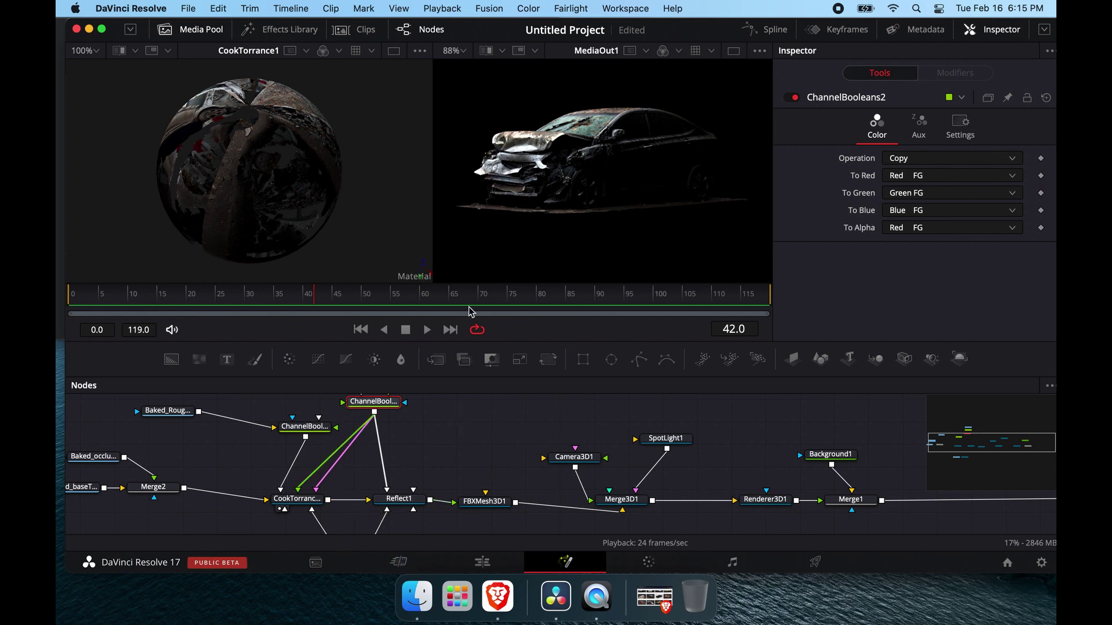
ctrl+scroll(577, 178, up, 5)
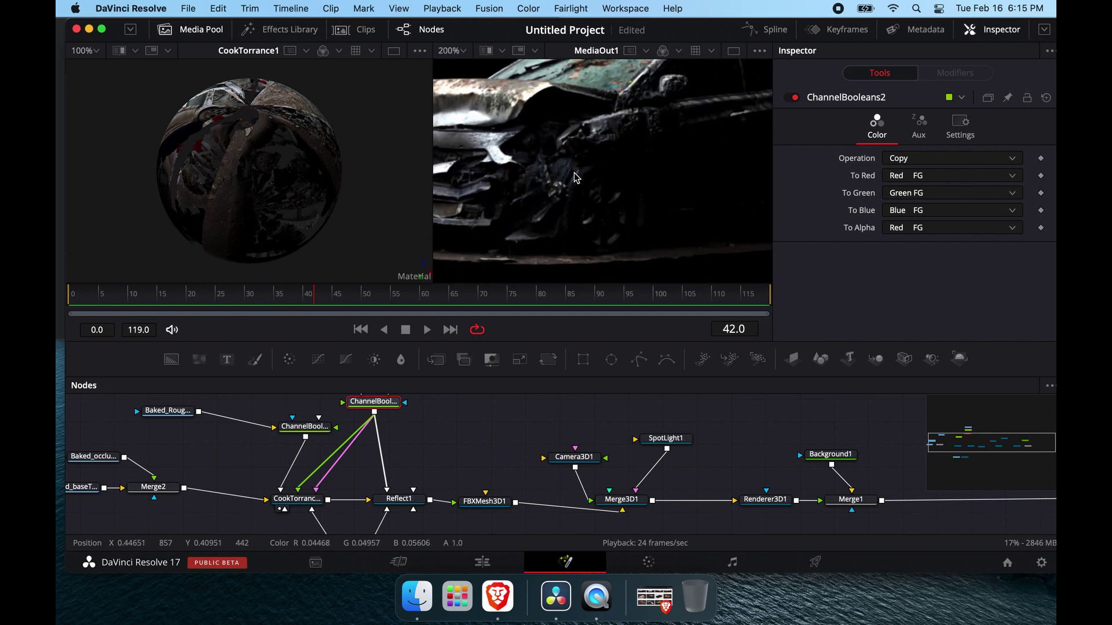
ctrl+scroll(576, 178, down, 2)
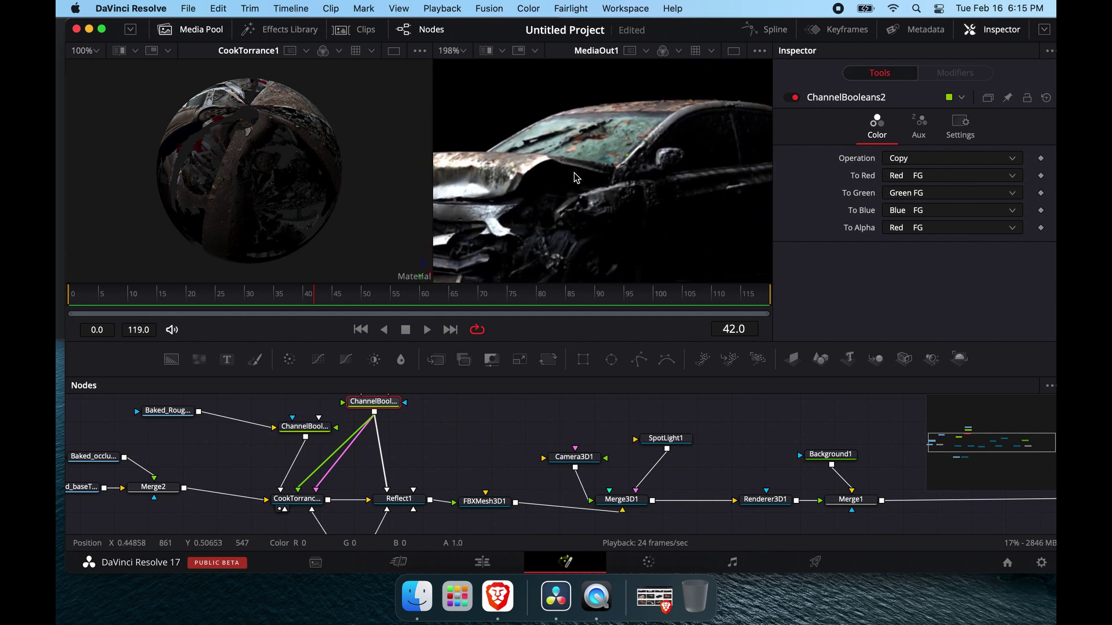
ctrl+scroll(576, 178, down, 6)
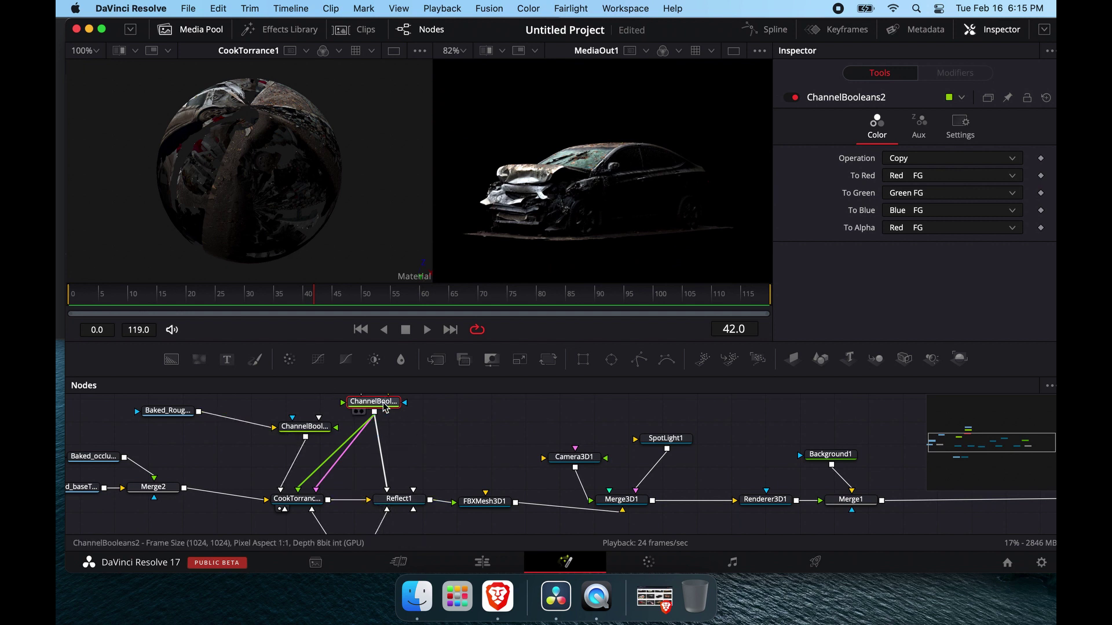
drag(385, 405, 375, 402)
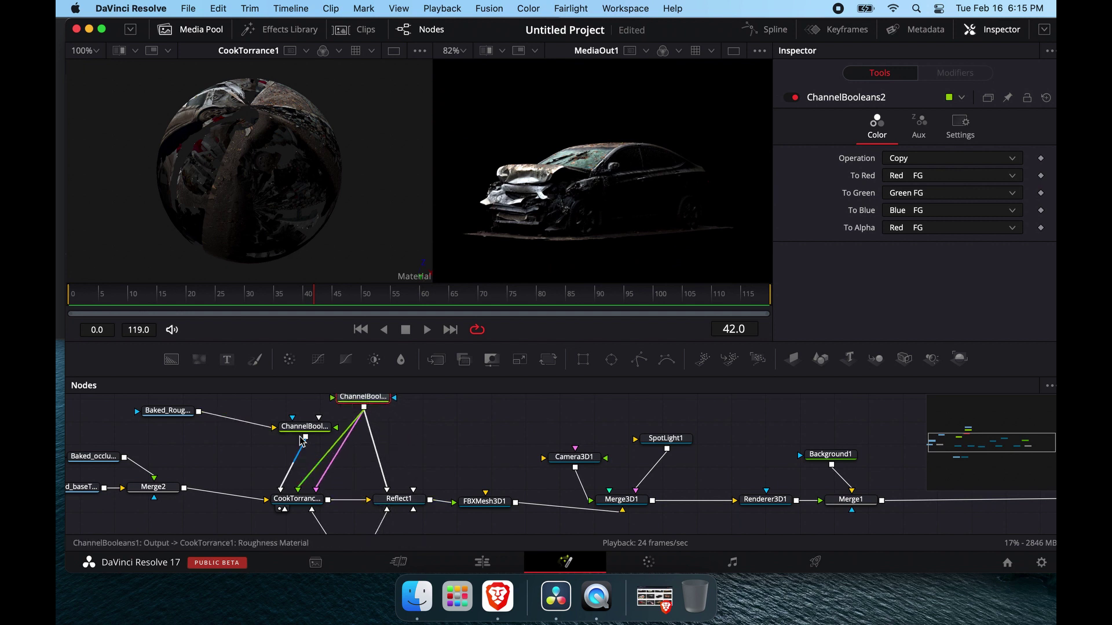
drag(296, 429, 295, 427)
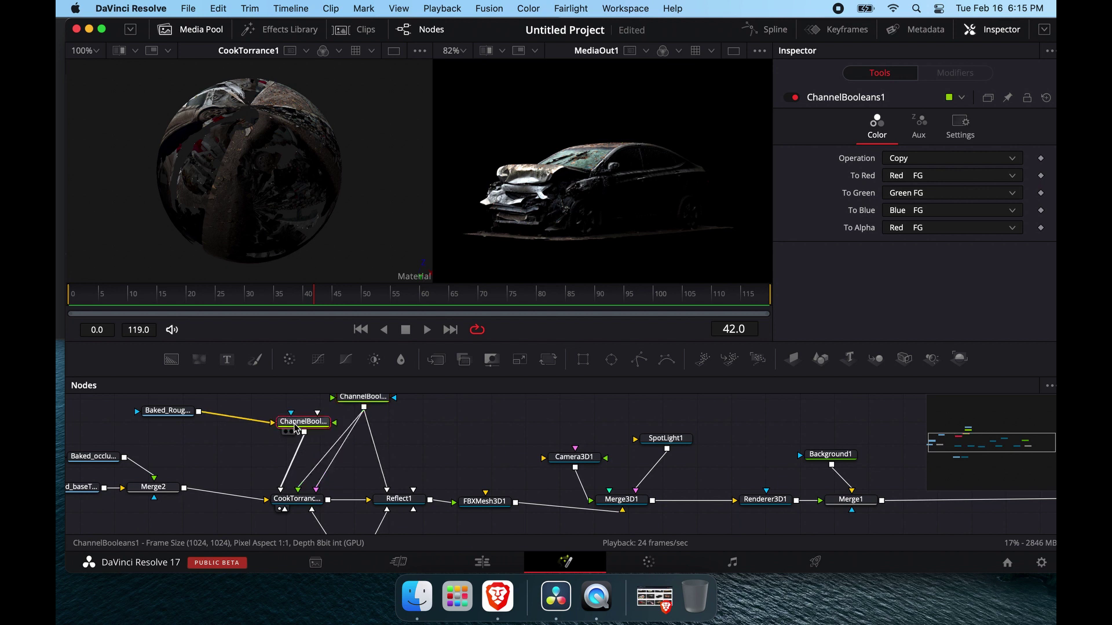
click(412, 500)
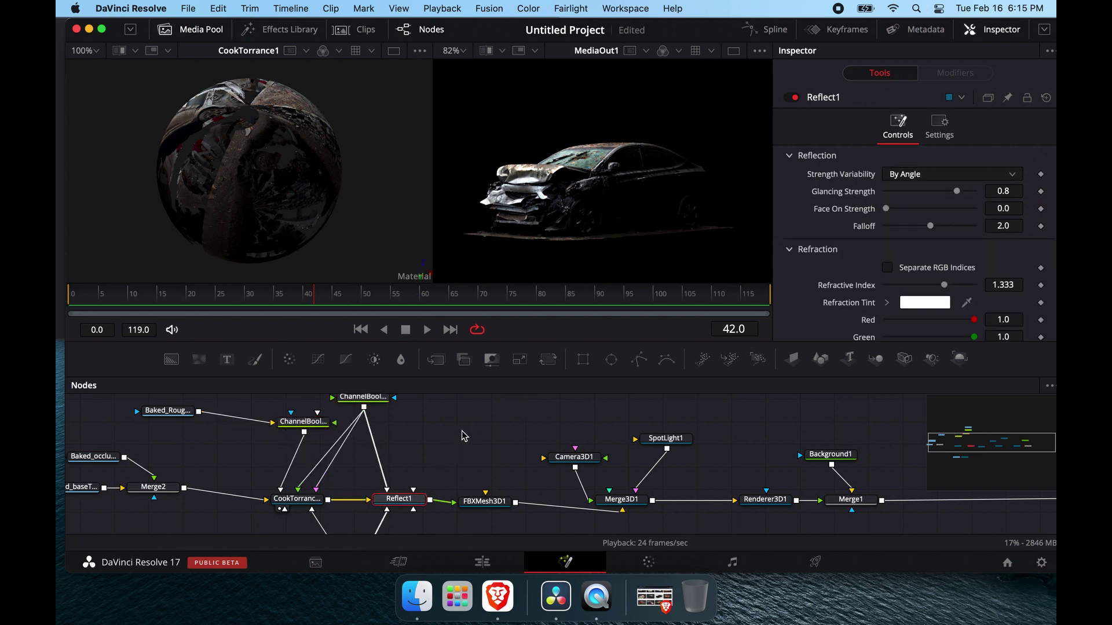
Add a Background node and wire Background2 into Reflect1
key(shift+space)
text(brightnessba)
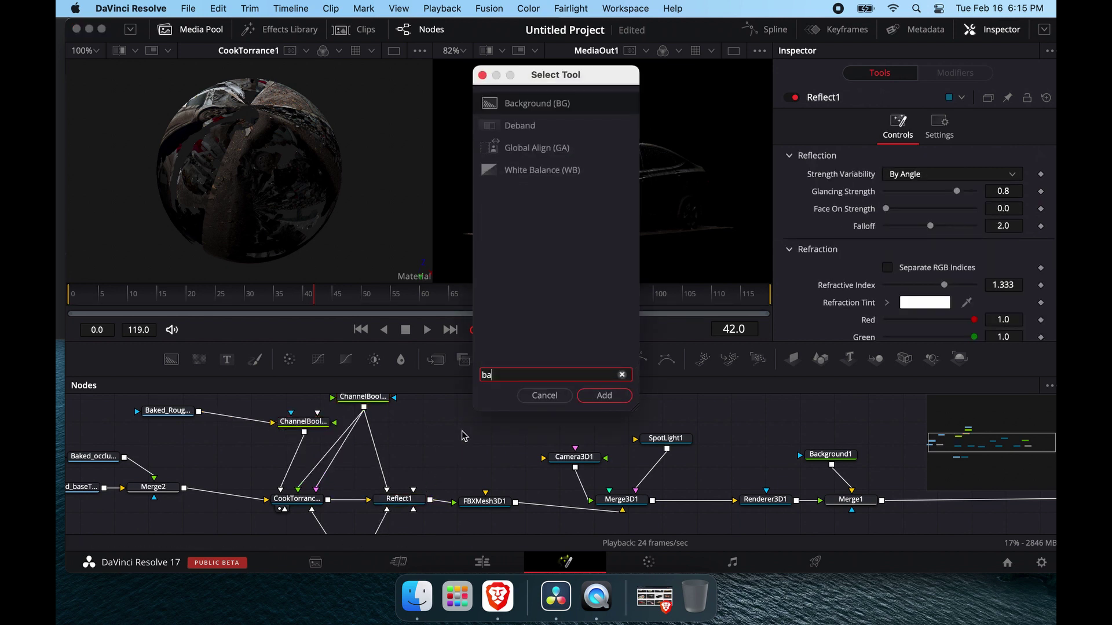
text(ckground)
key(Return)
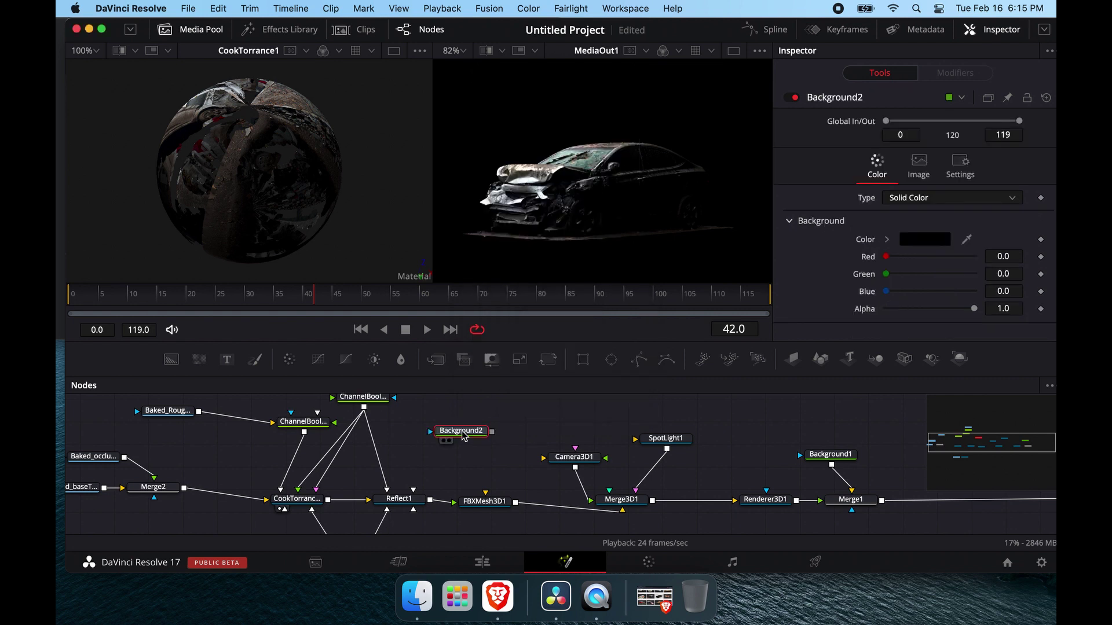
drag(491, 432, 414, 490)
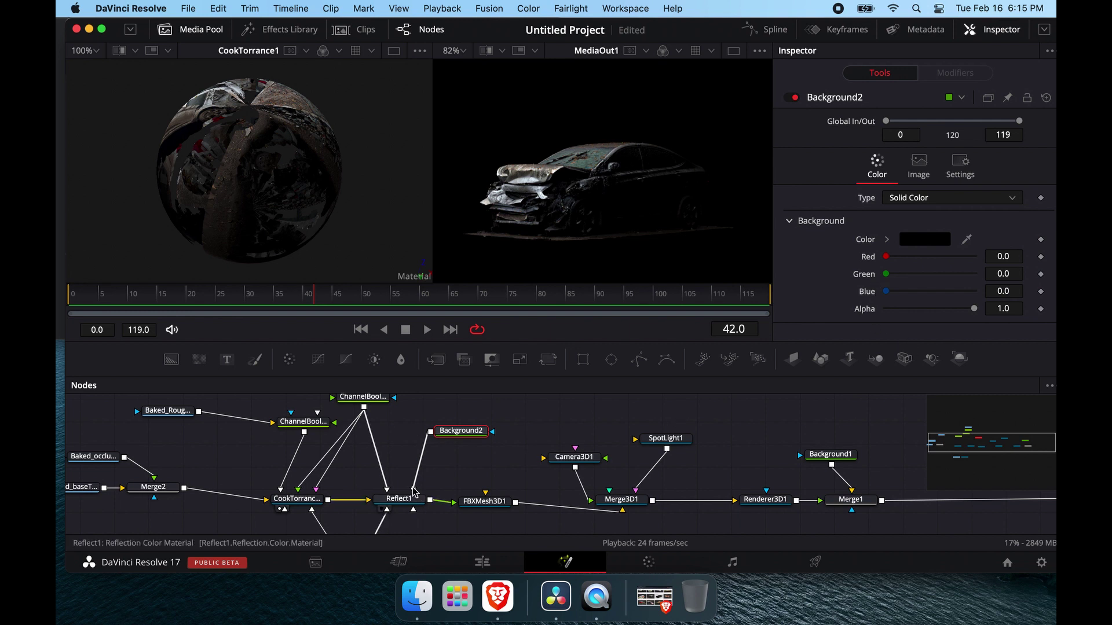
Set Background2's colour to mid grey (0.423529) and show only the MediaOut1 viewer
click(916, 241)
drag(883, 307, 857, 308)
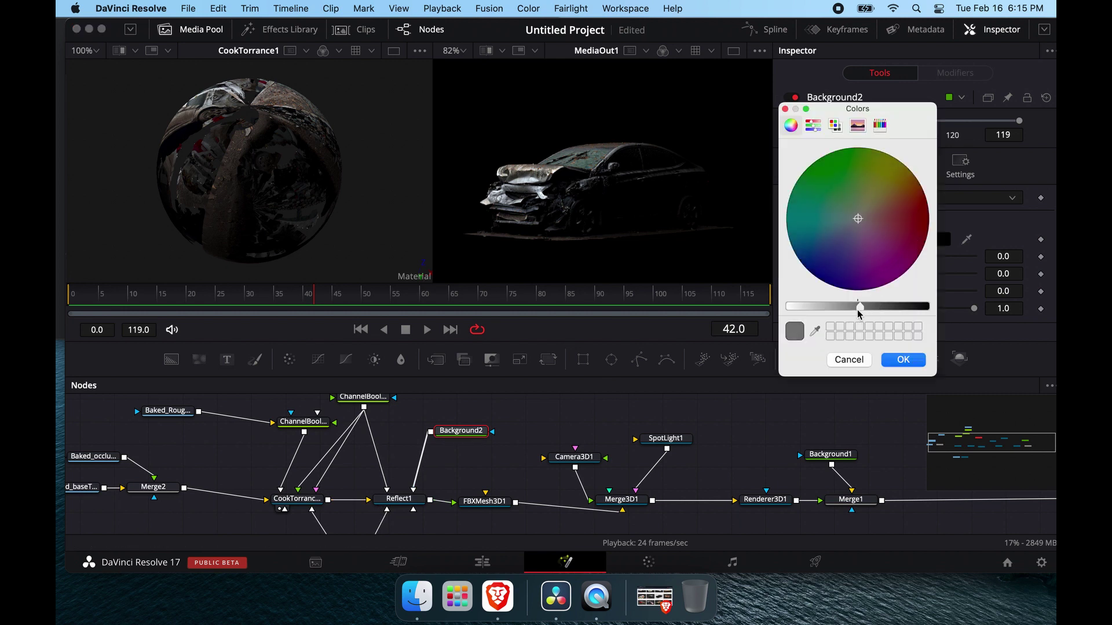
click(921, 360)
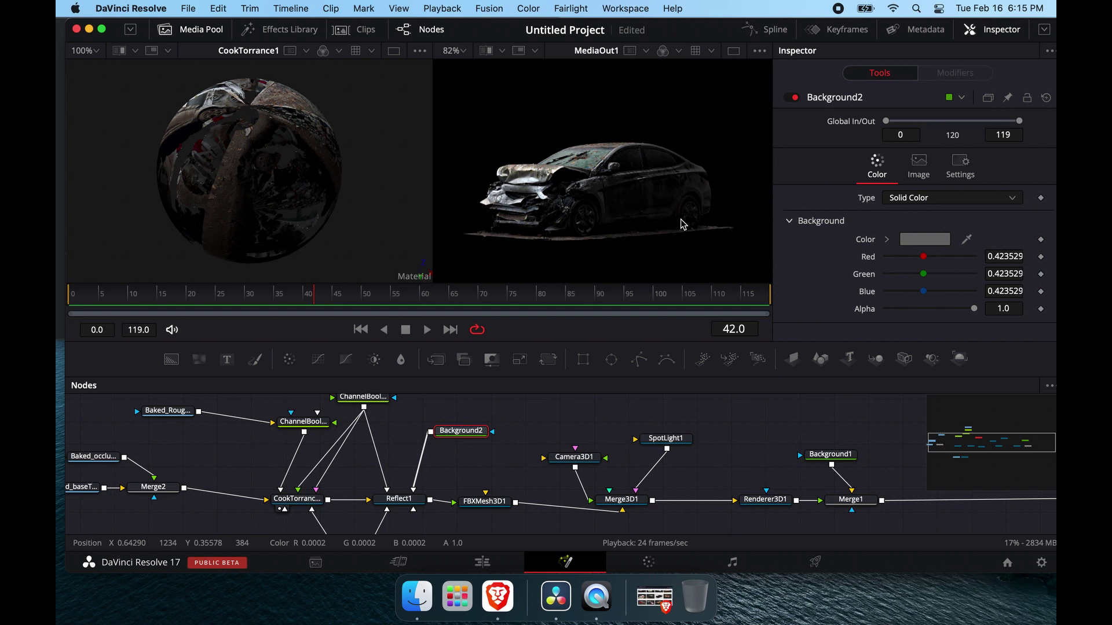
click(733, 51)
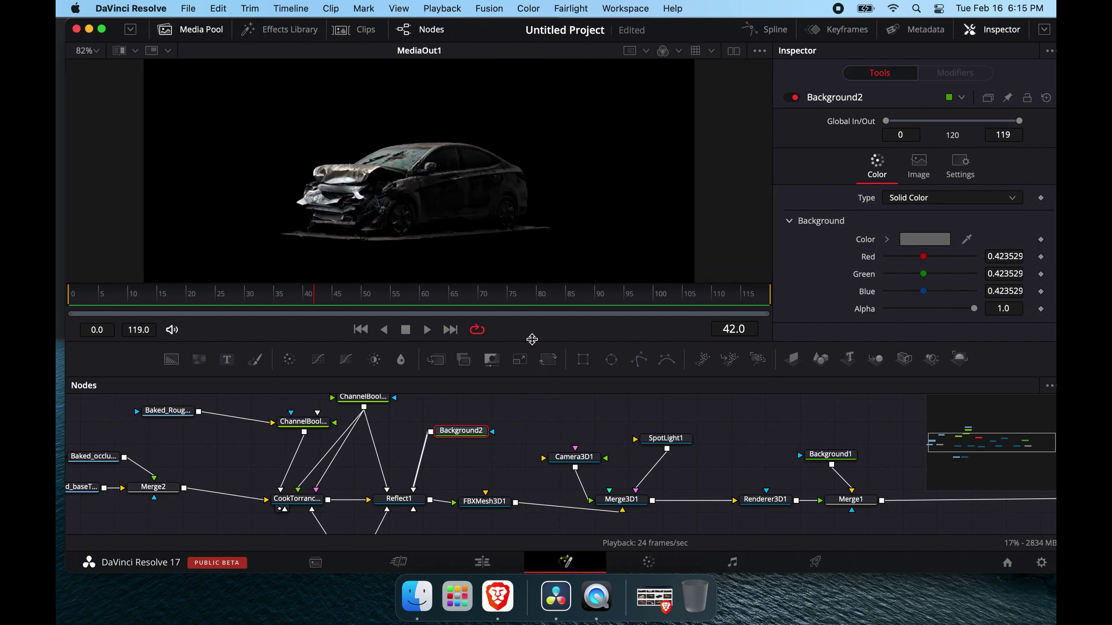
Resize the viewer and node graph panels, then select the Merge3D1 node
drag(531, 340, 532, 378)
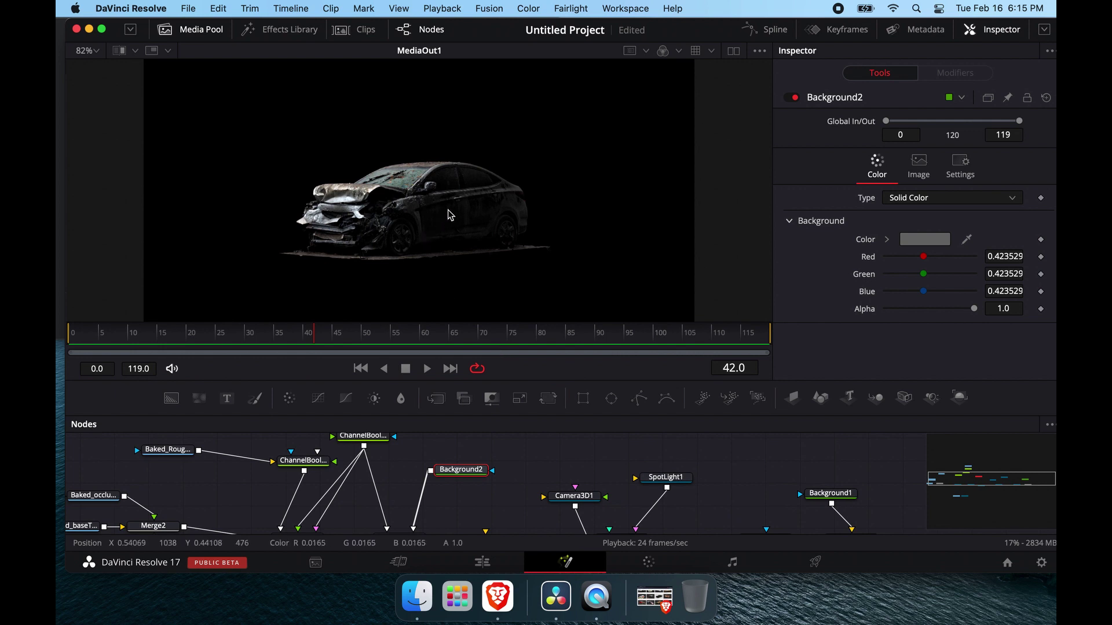
scroll(451, 215, up, 10)
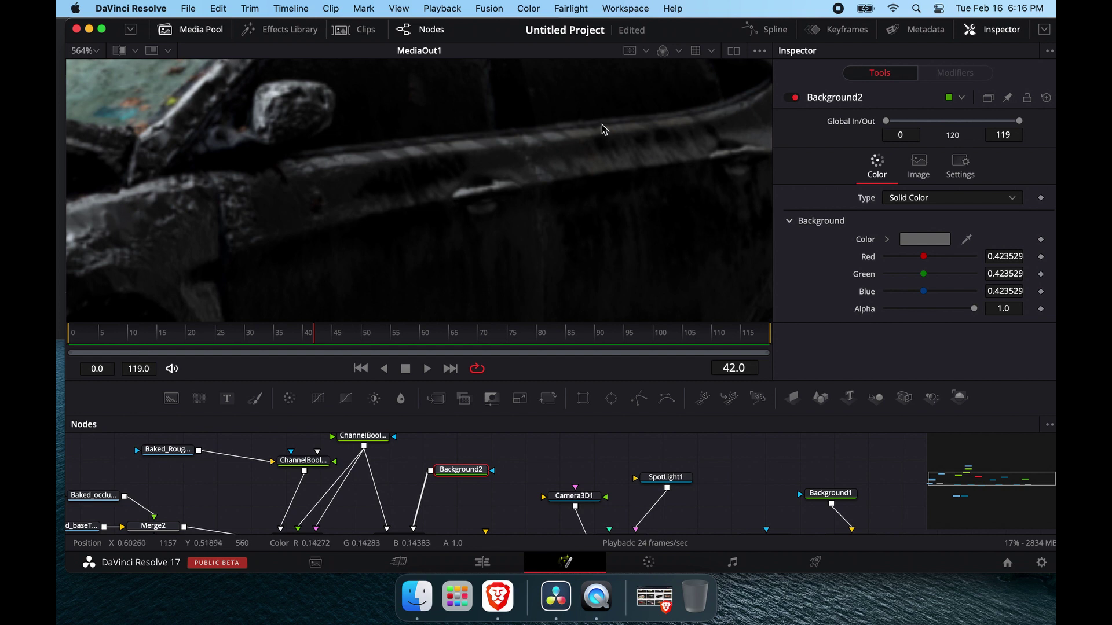
scroll(602, 128, down, 8)
scroll(602, 129, up, 1)
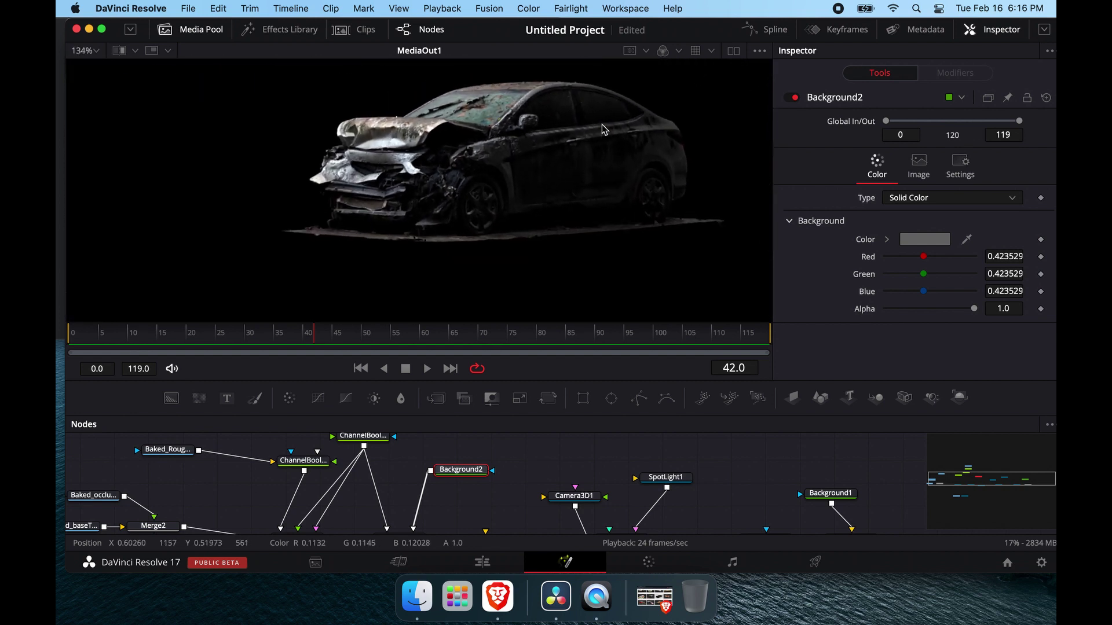
drag(587, 382, 582, 258)
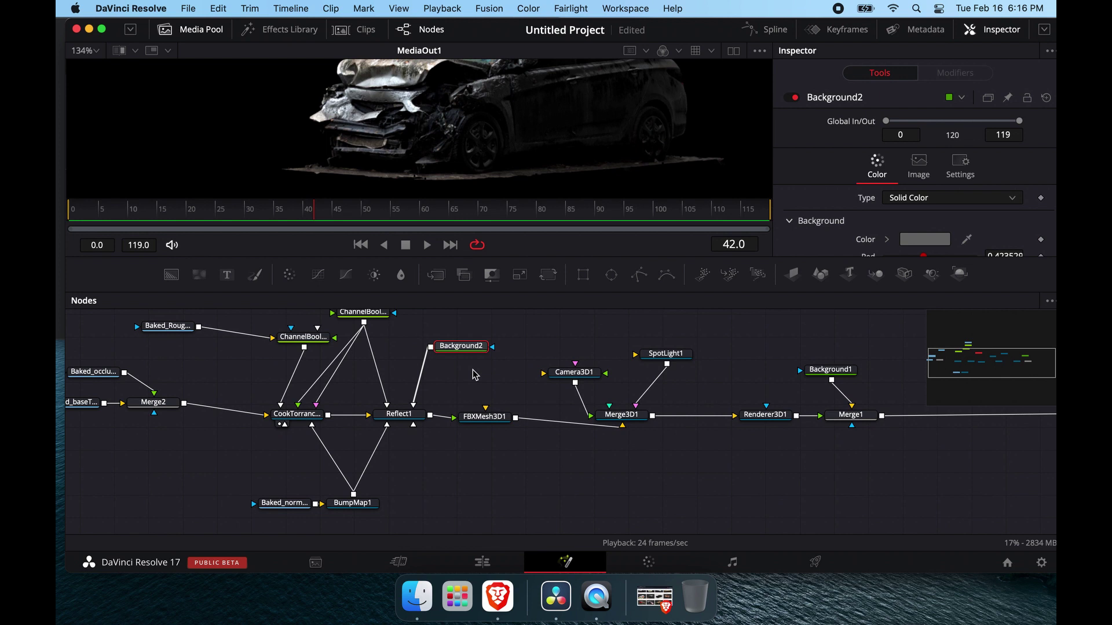
click(626, 418)
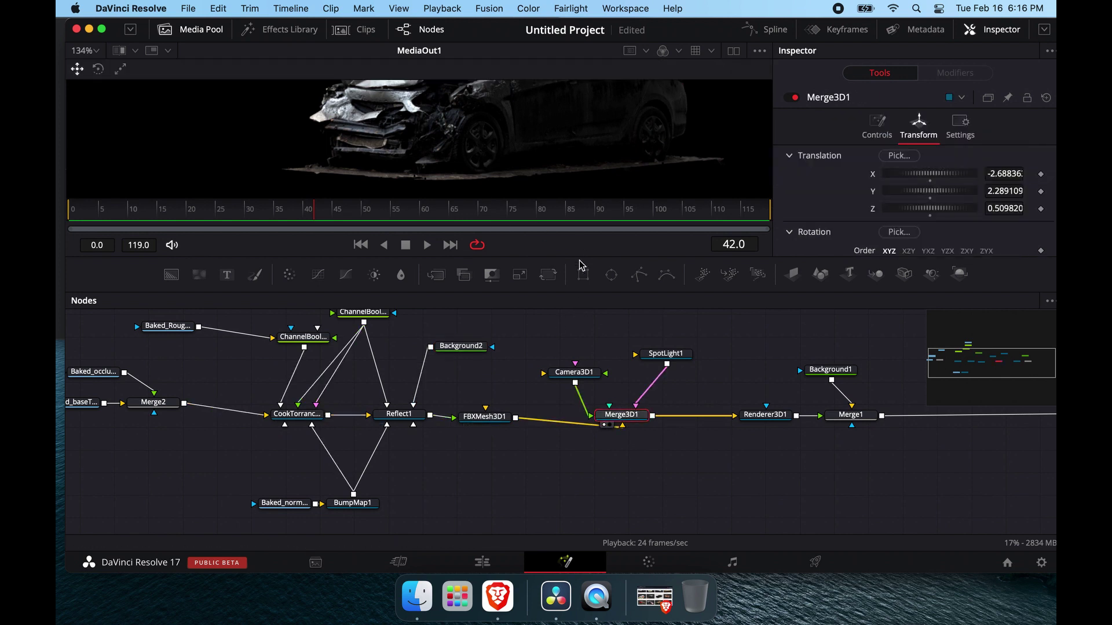
View Merge3D1 in perspective and orbit to frame the car, spotlight cone and camera
drag(582, 265, 579, 470)
key(1)
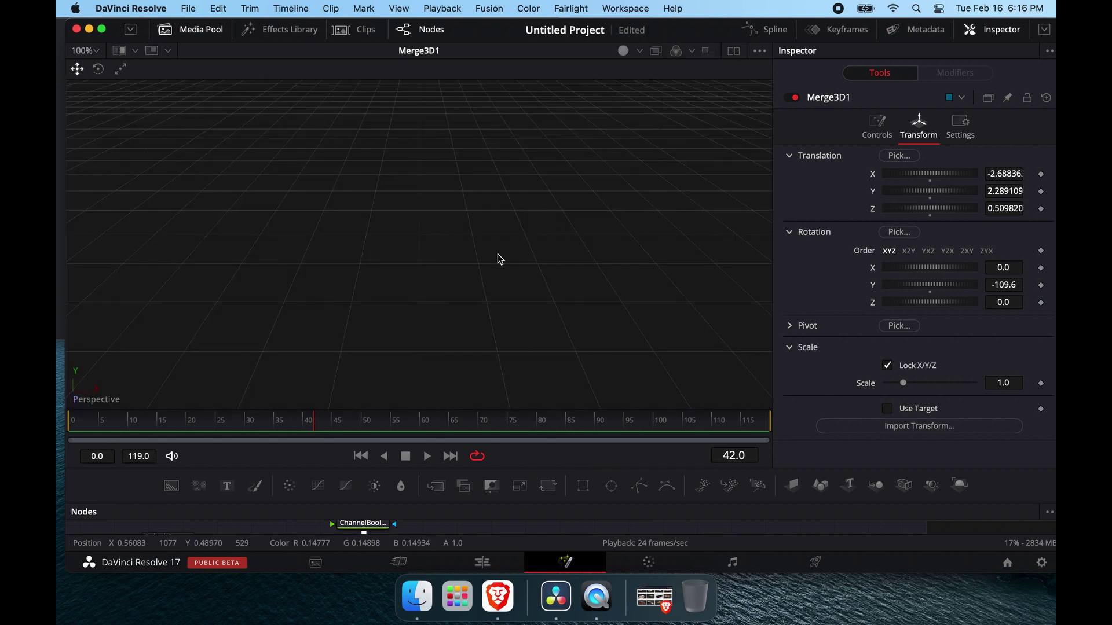
scroll(483, 253, down, 10)
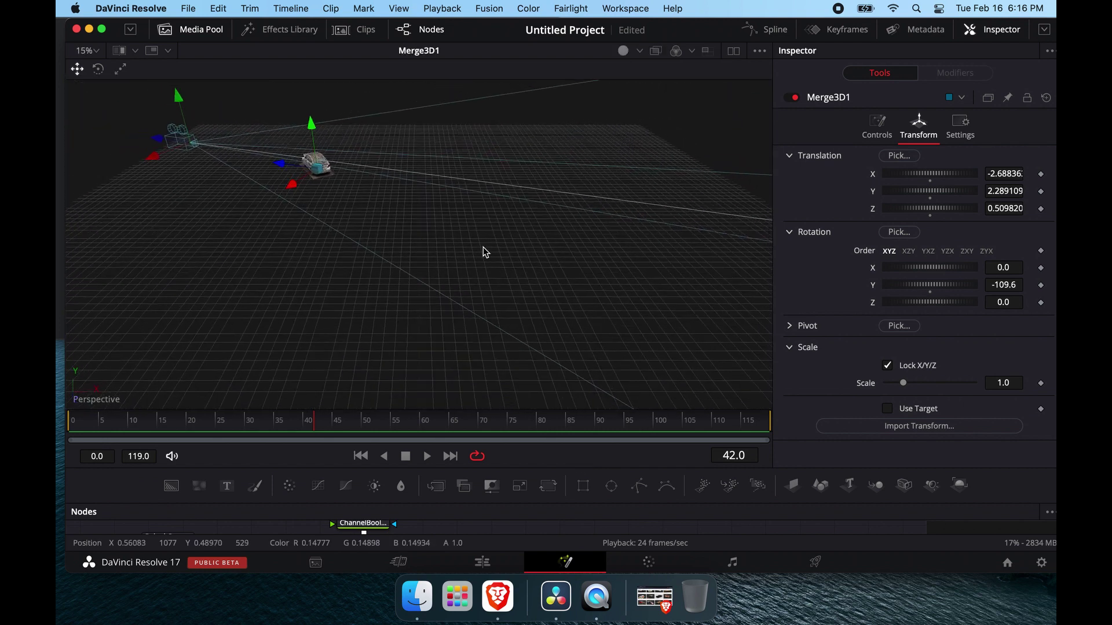
alt+middle_drag(485, 252, 371, 223)
drag(250, 120, 347, 185)
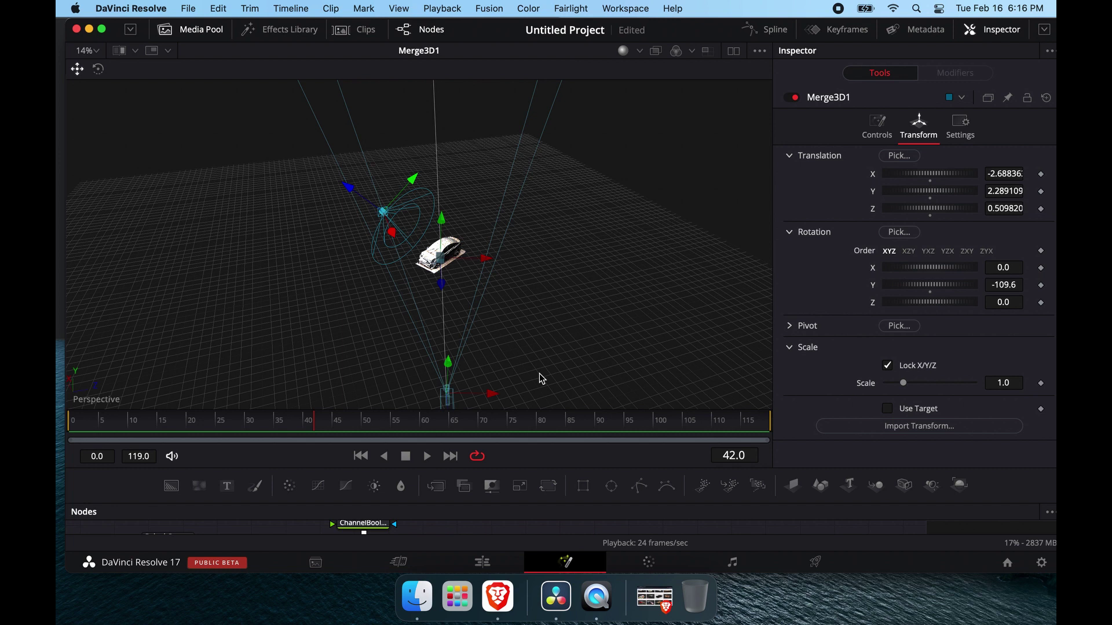
drag(582, 502, 585, 354)
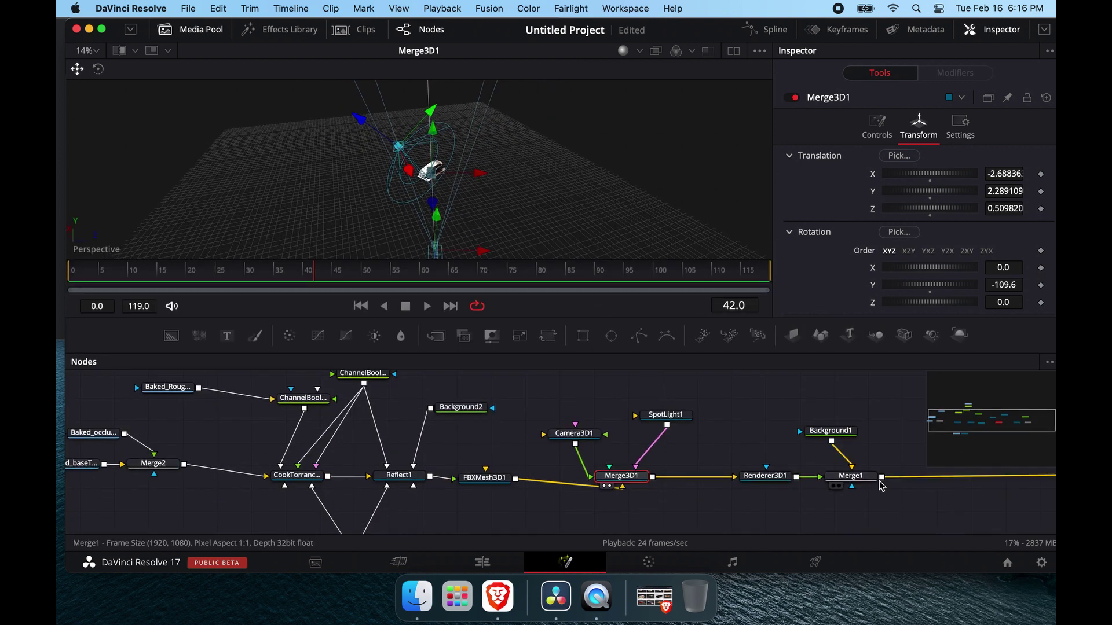
middle_drag(881, 486, 742, 495)
View Merge1's output and raise SpotLight1's Decay Rate to 0.1505
click(709, 491)
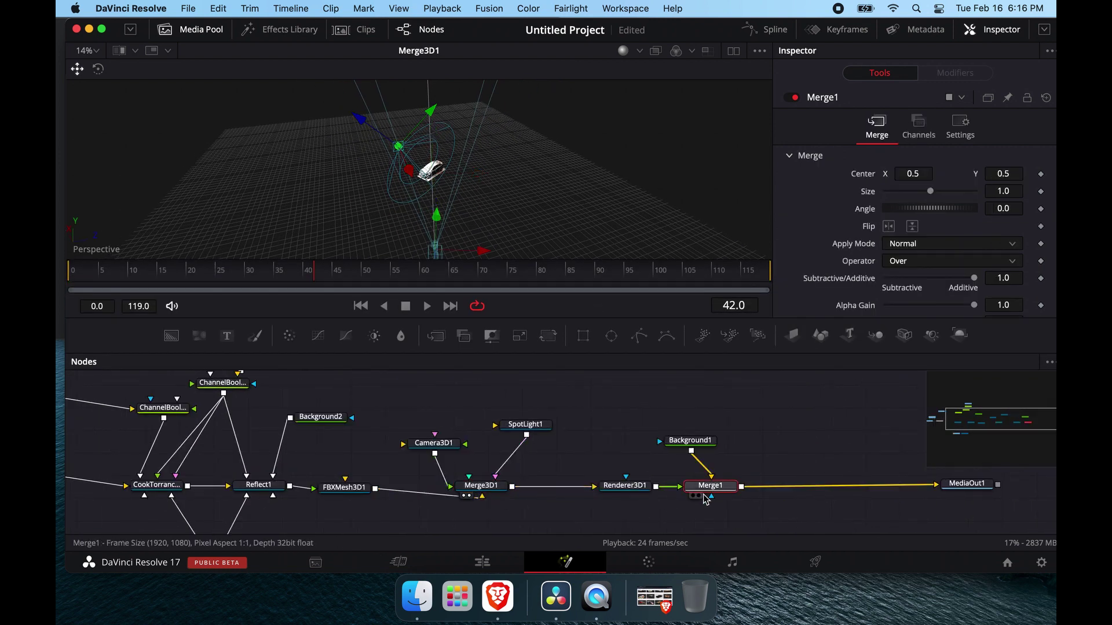
click(697, 497)
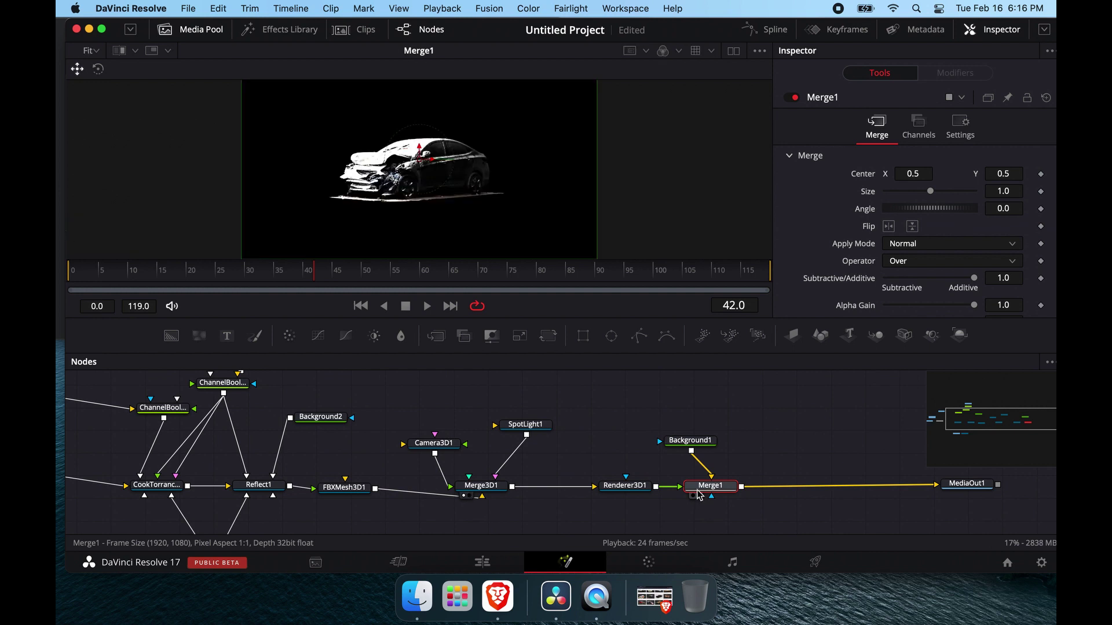
click(517, 425)
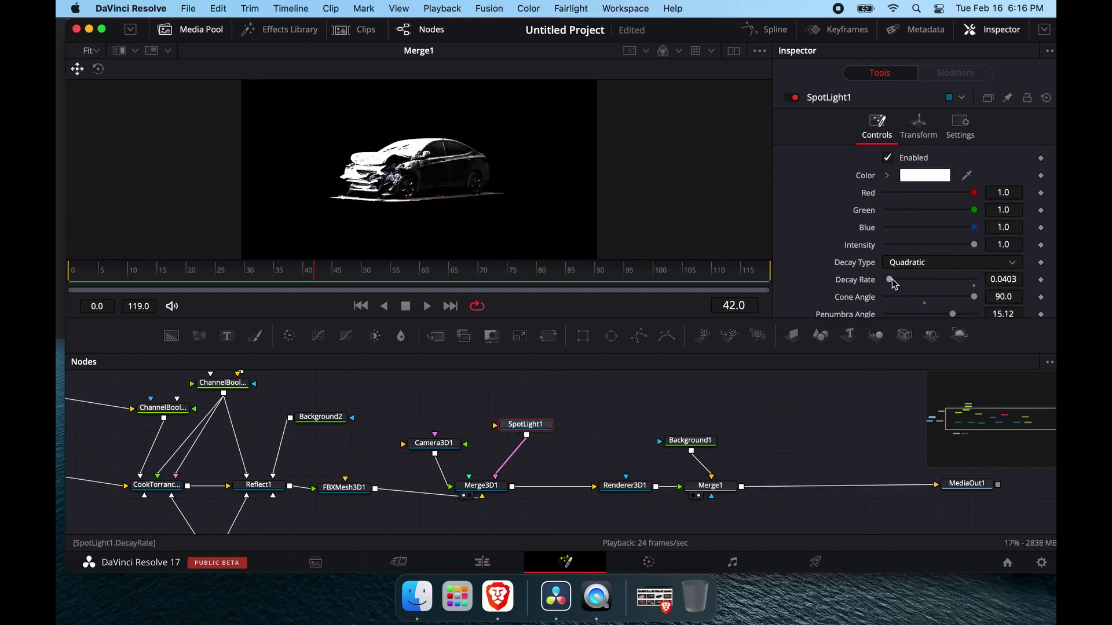
mouse_move(893, 280)
mouse_down()
mouse_move(914, 281)
mouse_move(899, 280)
mouse_up()
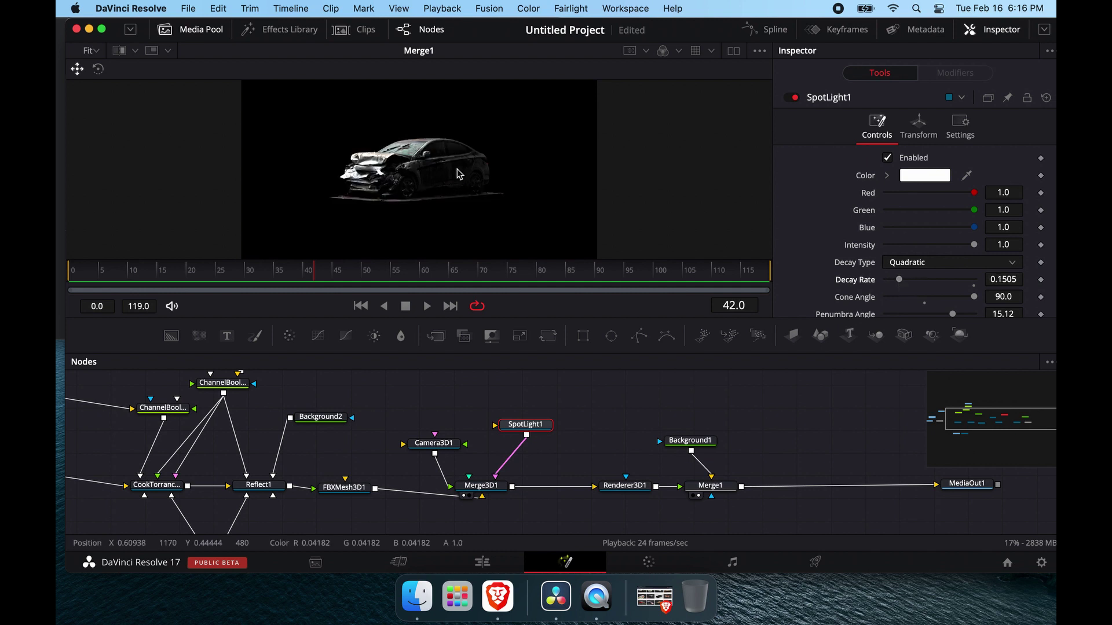
Reconnect Background2 to Reflect1's other input and wire Reflect1 into FBXMesh3D1
ctrl+scroll(450, 172, up, 6)
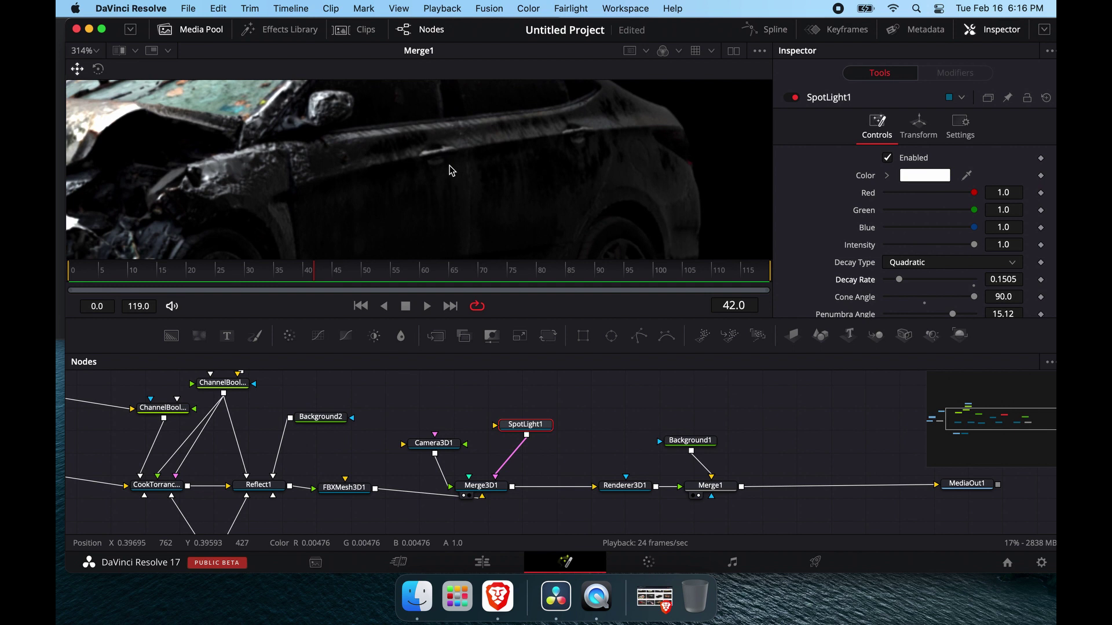
ctrl+scroll(450, 171, up, 5)
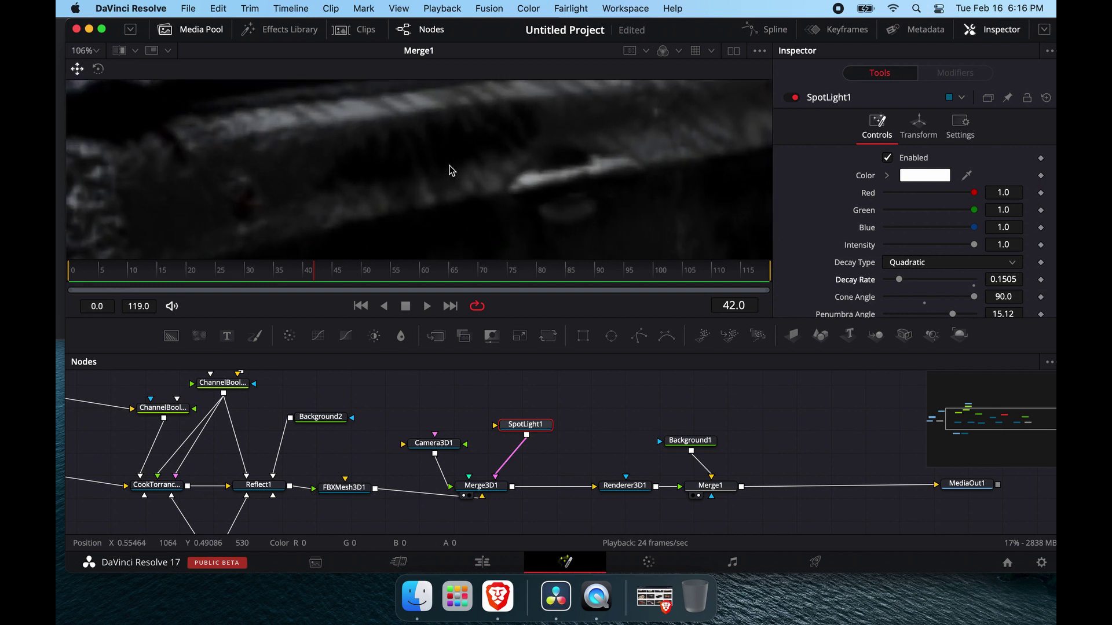
ctrl+scroll(451, 171, down, 2)
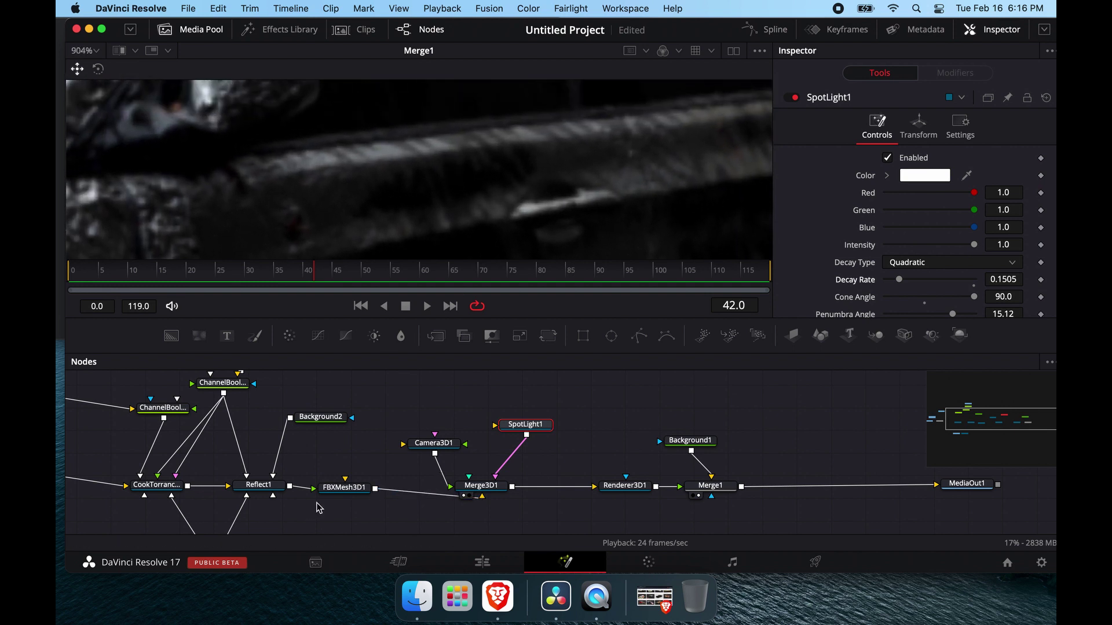
drag(304, 492, 293, 487)
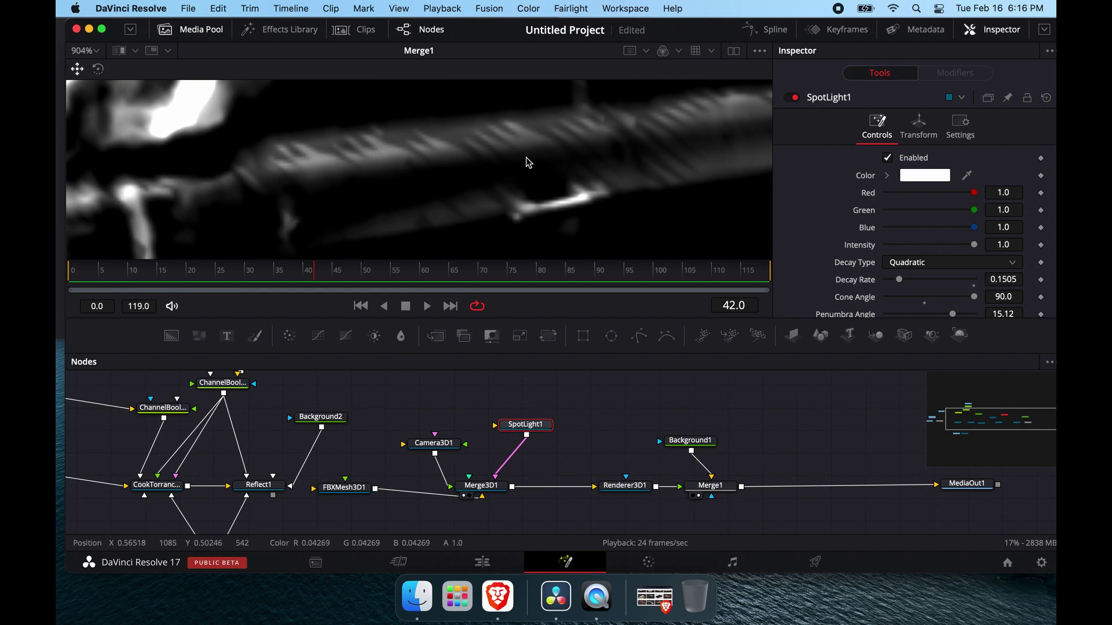
ctrl+scroll(528, 162, down, 6)
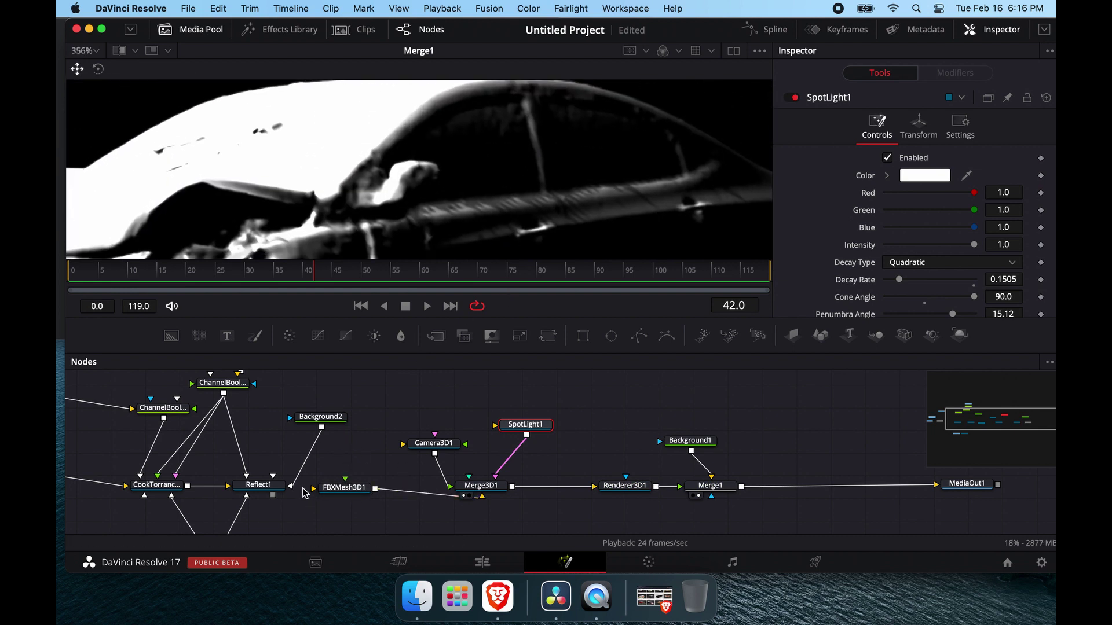
drag(274, 497, 347, 484)
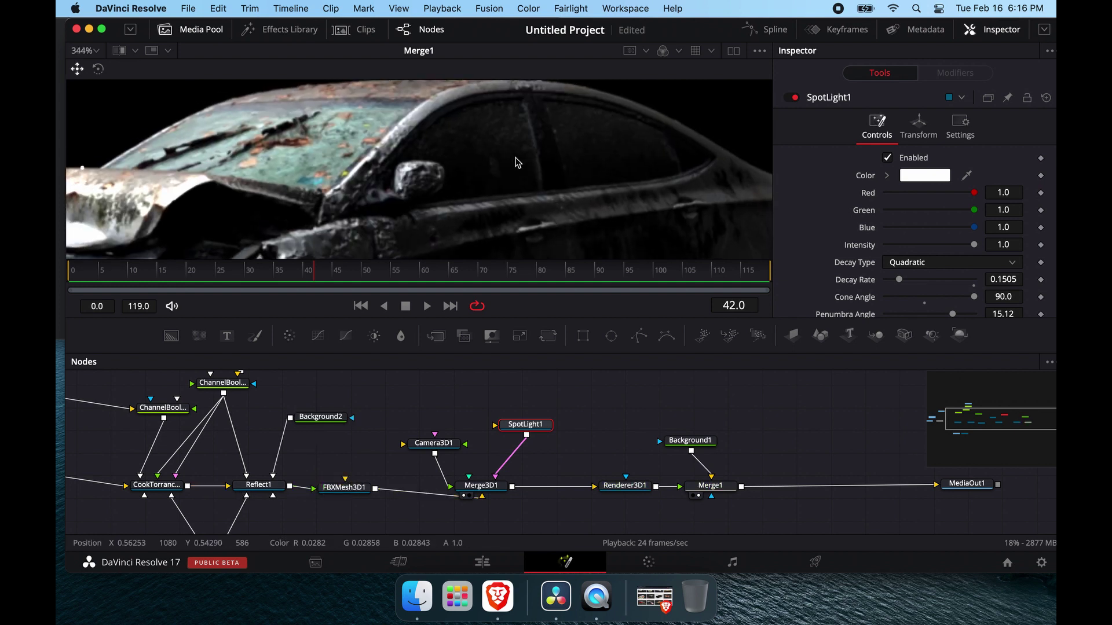
scroll(517, 162, down, 2)
scroll(517, 162, down, 3)
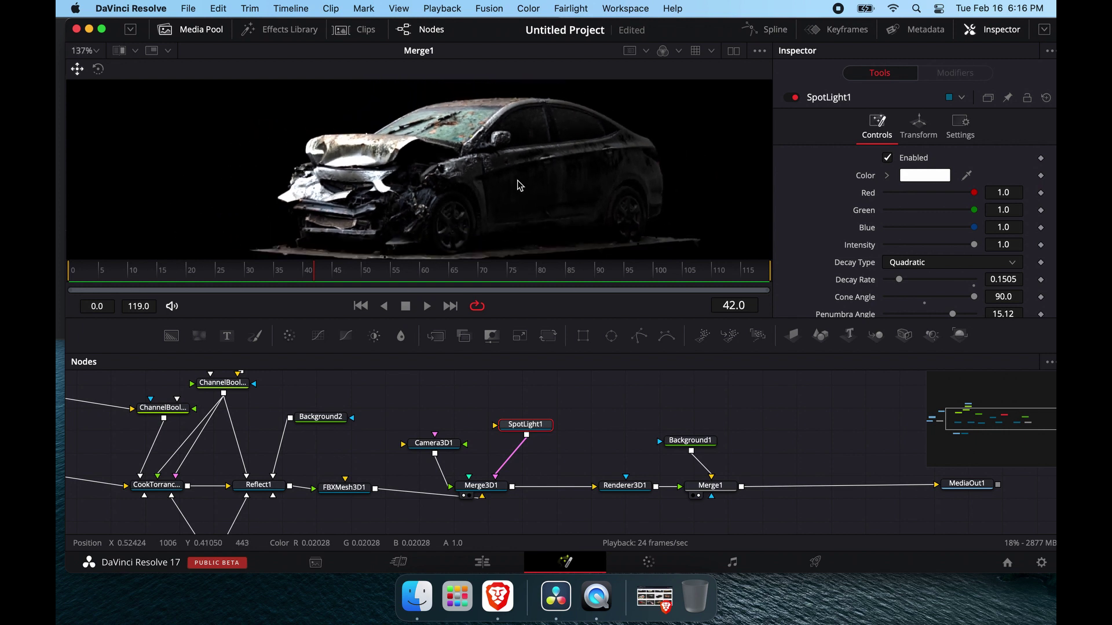
Insert a Blinn shader after CookTorrance1
drag(341, 496, 379, 497)
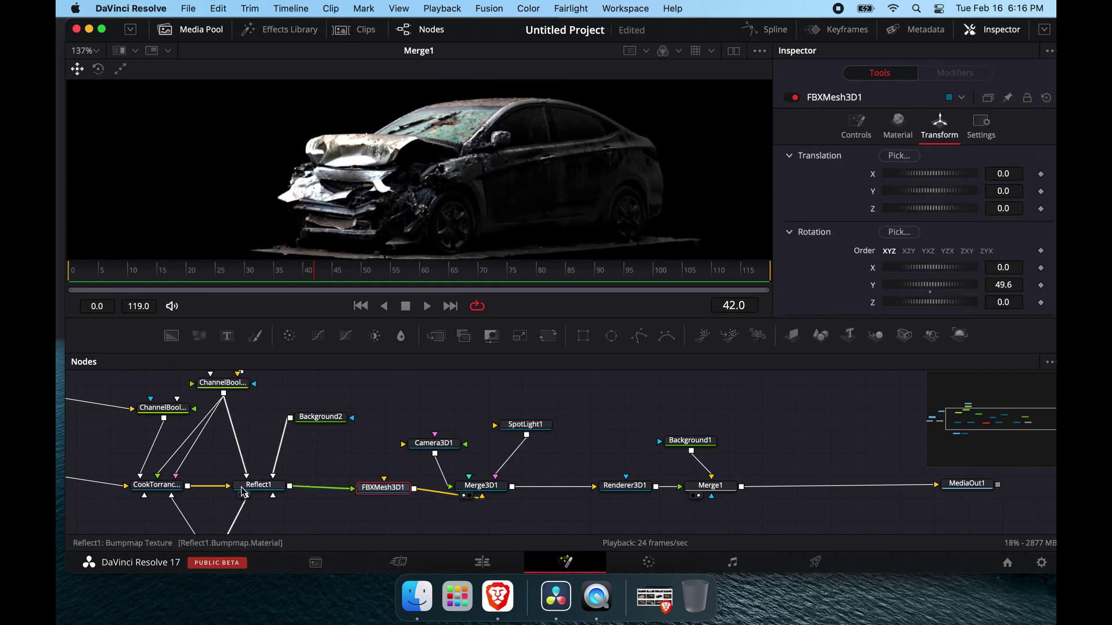
click(165, 490)
key(shift+space)
text(blinn)
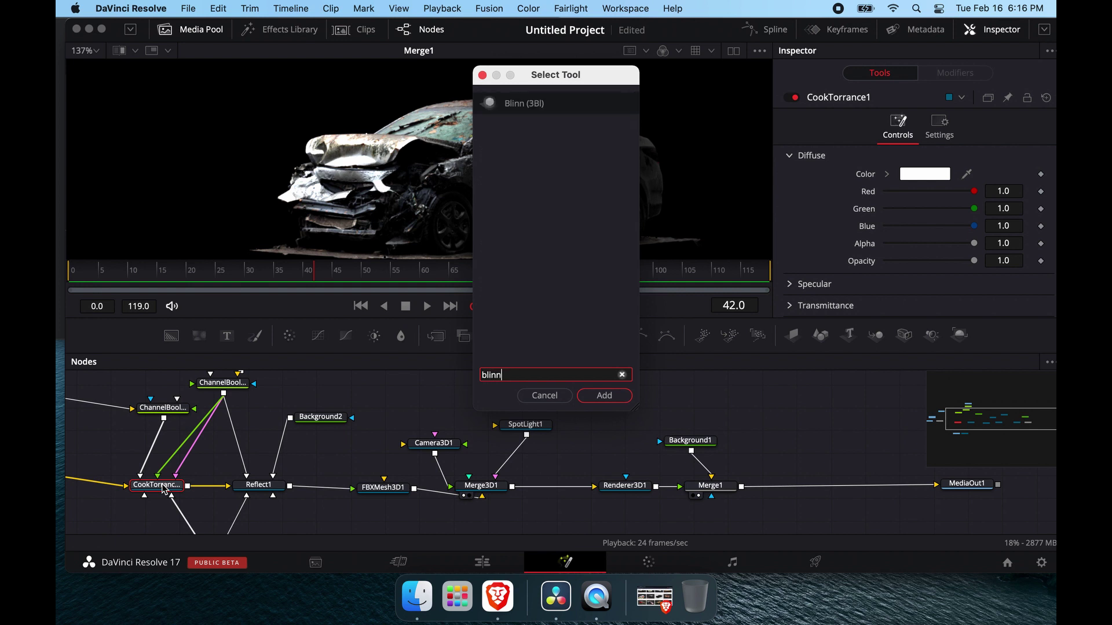
key(Return)
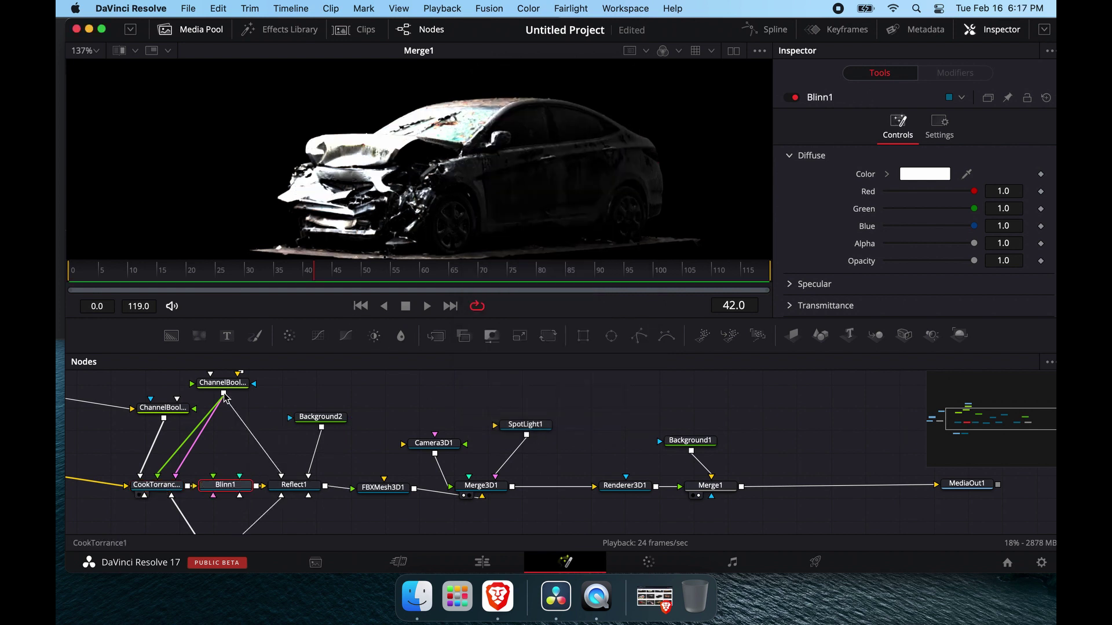
Feed ChannelBool into Blinn1's specular colour, try Exponent 89.3, then delete Blinn1
drag(224, 398, 216, 480)
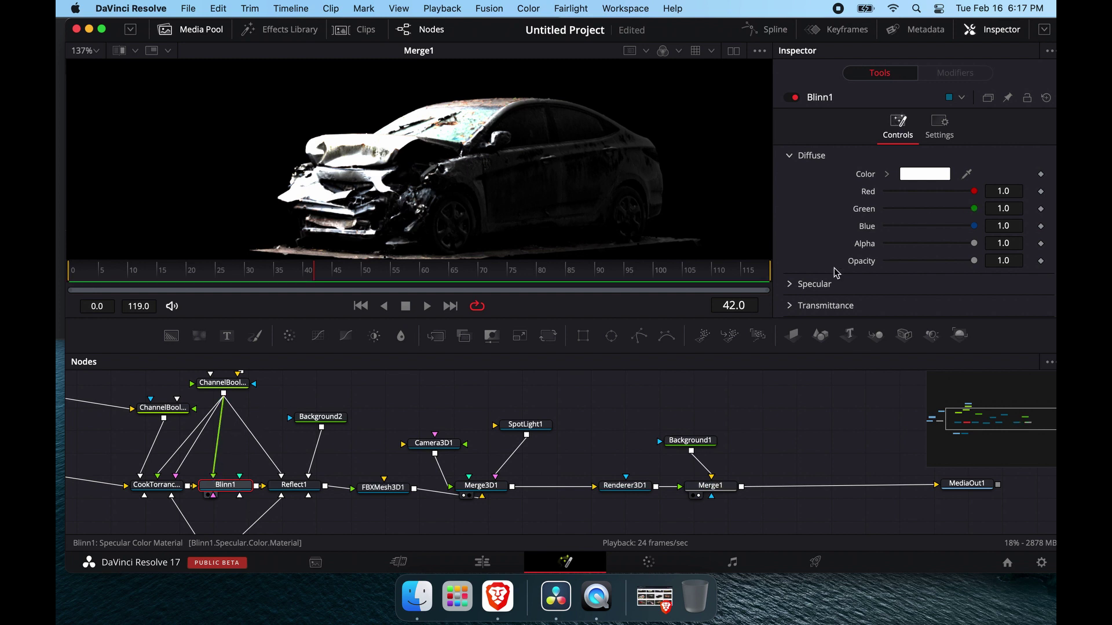
click(791, 284)
scroll(891, 249, down, 5)
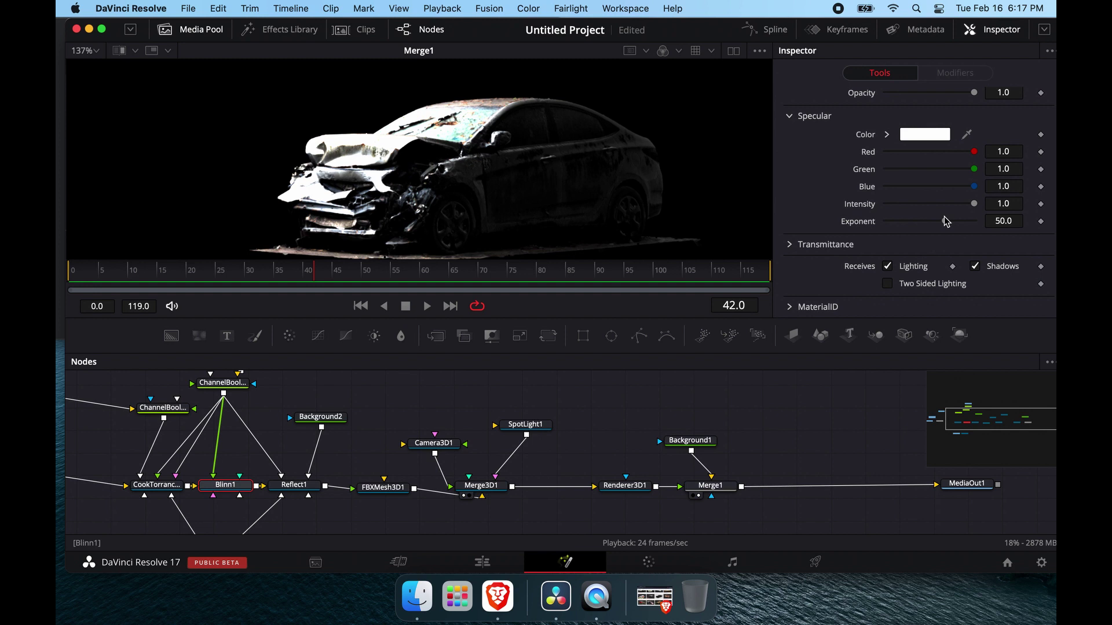
mouse_move(947, 222)
mouse_down()
mouse_move(901, 221)
mouse_move(968, 221)
mouse_up()
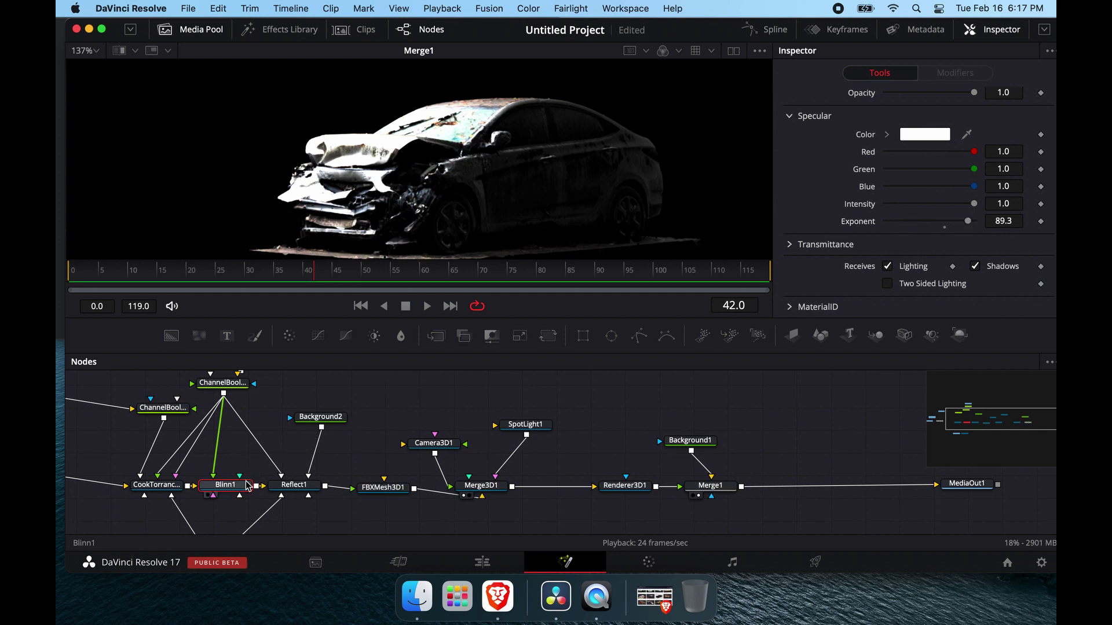
key(Delete)
drag(171, 492, 223, 489)
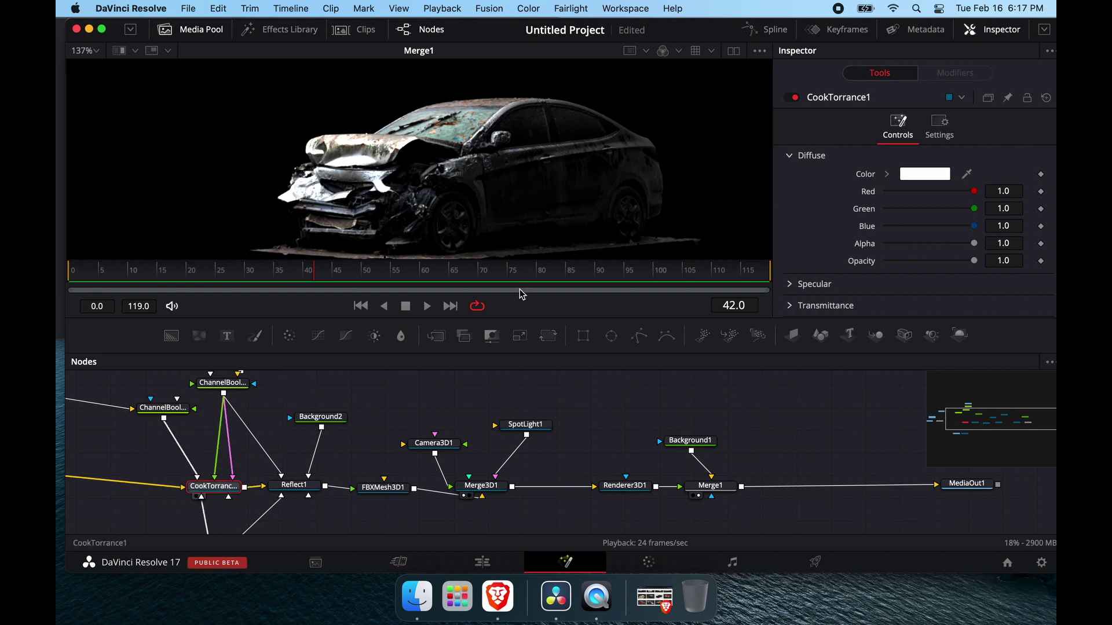
drag(527, 321, 521, 422)
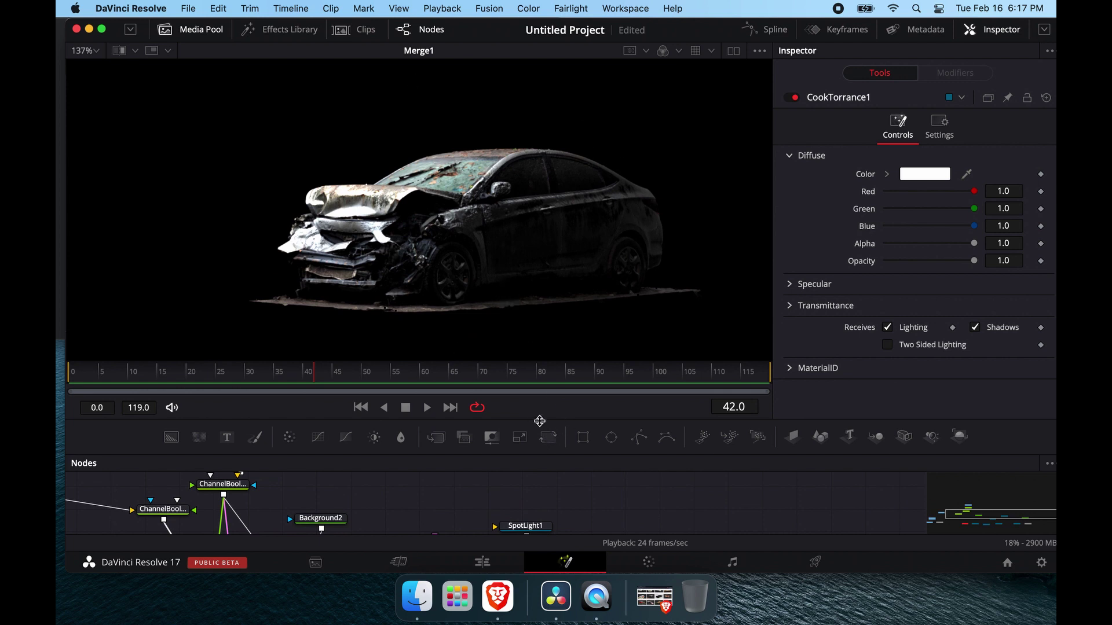
drag(540, 421, 547, 312)
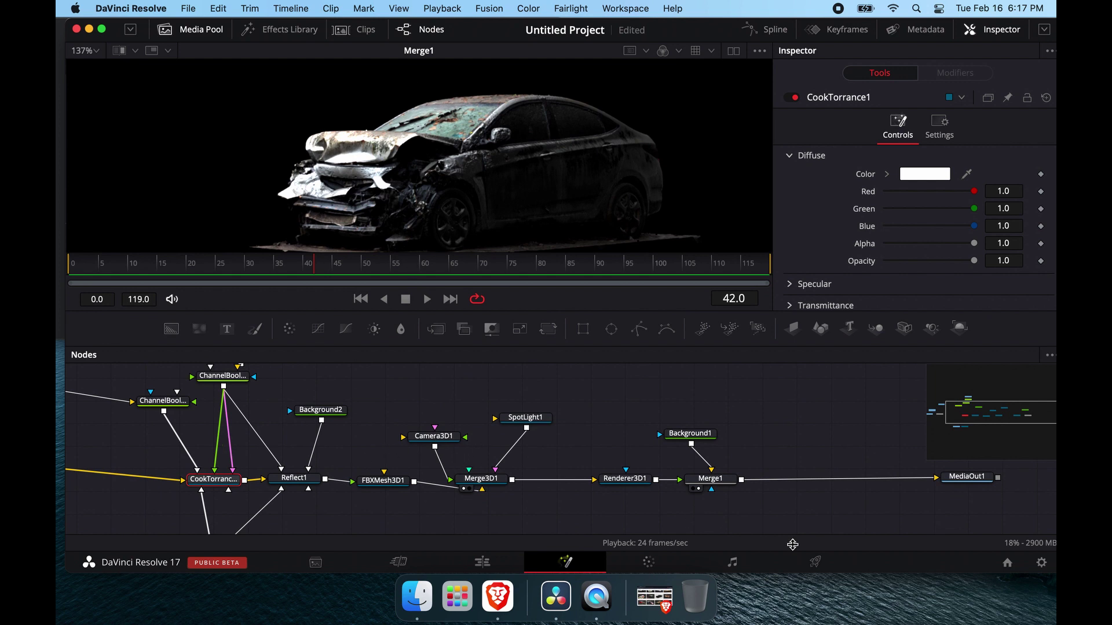
mouse_move(702, 32)
mouse_down()
mouse_move(702, 102)
mouse_move(689, 46)
mouse_up()
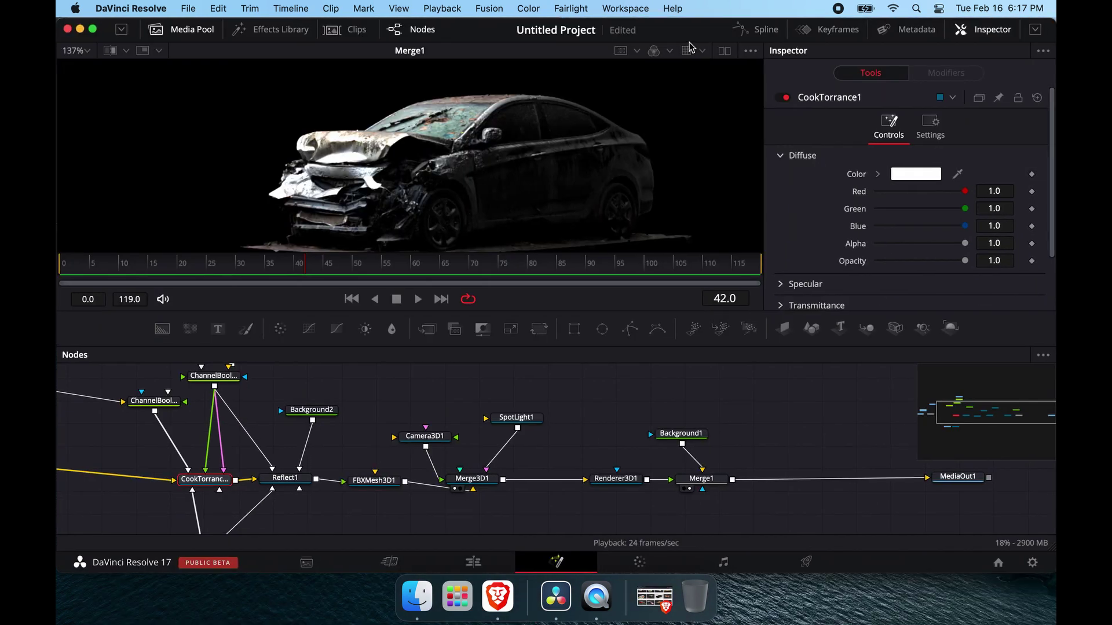